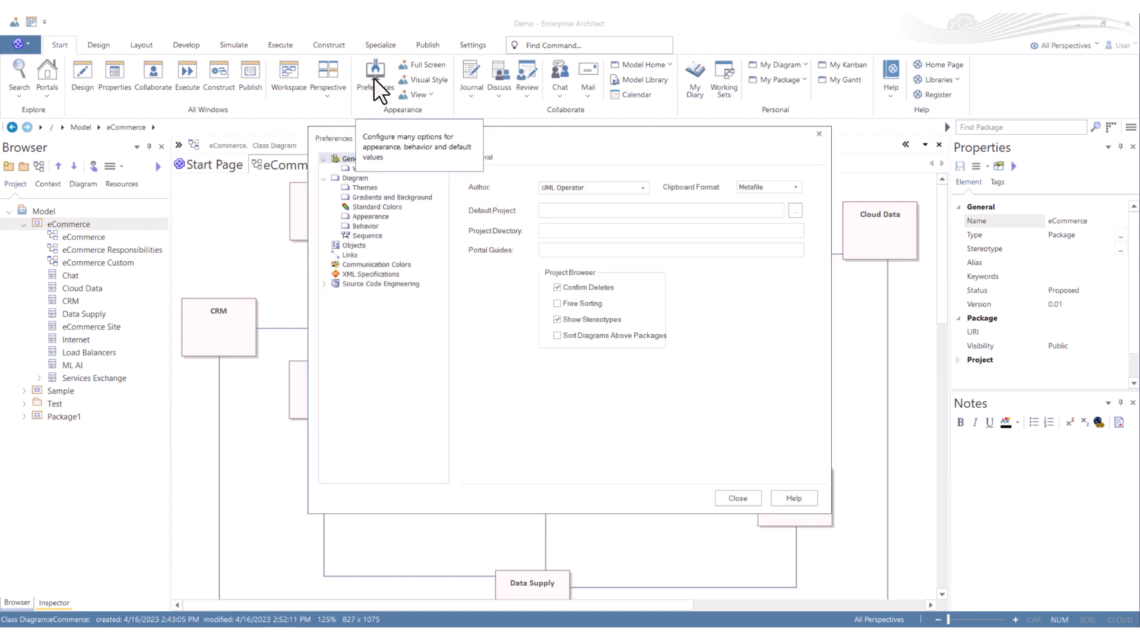
# Step: Close the preferences and apply the Dark Gray theme to the Microsoft Office 2016 application look
pyautogui.click(738, 498)
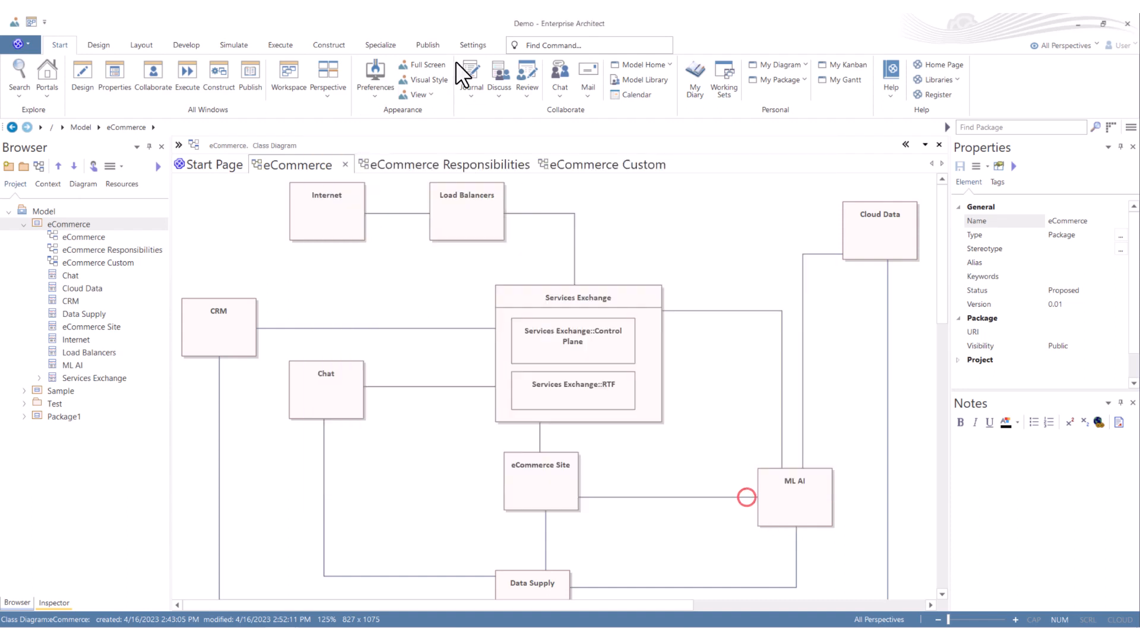
pyautogui.click(426, 79)
pyautogui.click(669, 161)
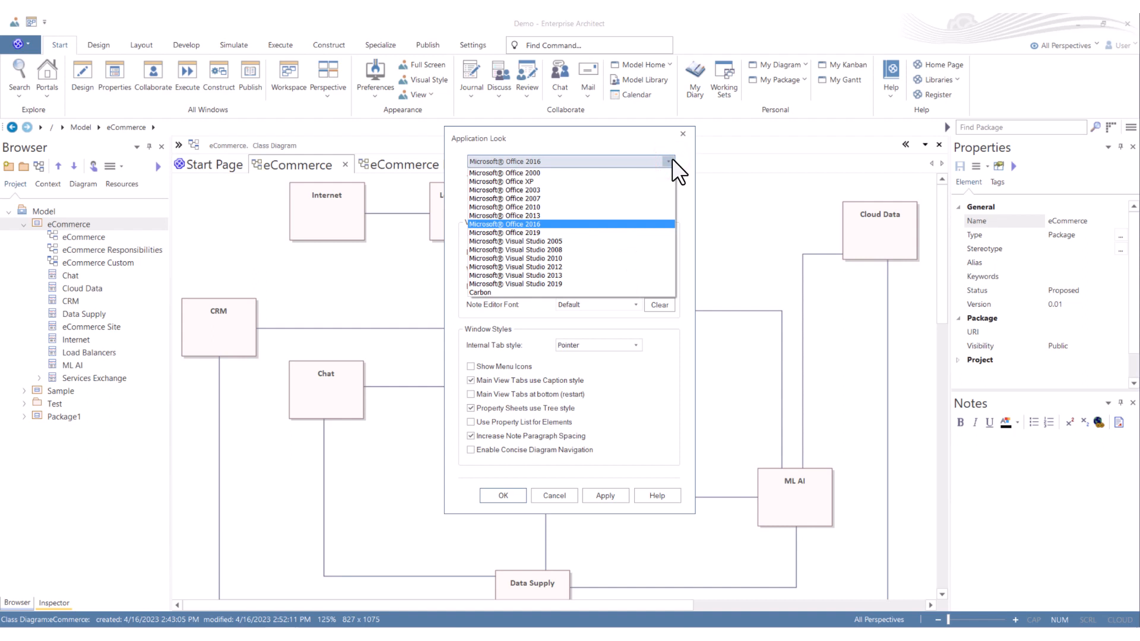
pyautogui.click(671, 160)
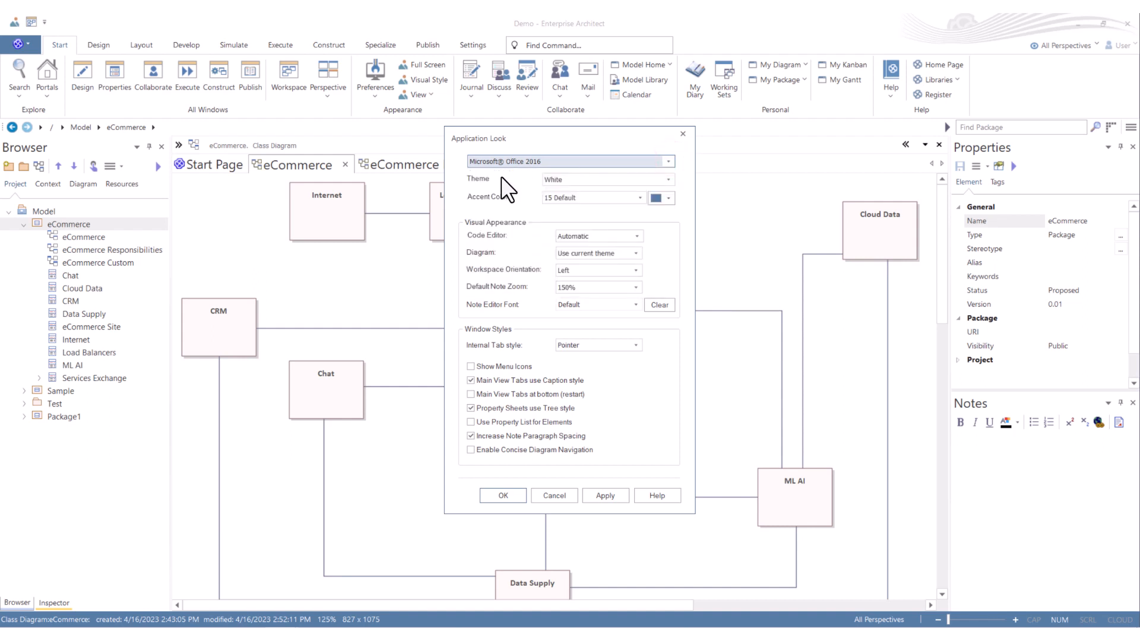
pyautogui.click(669, 179)
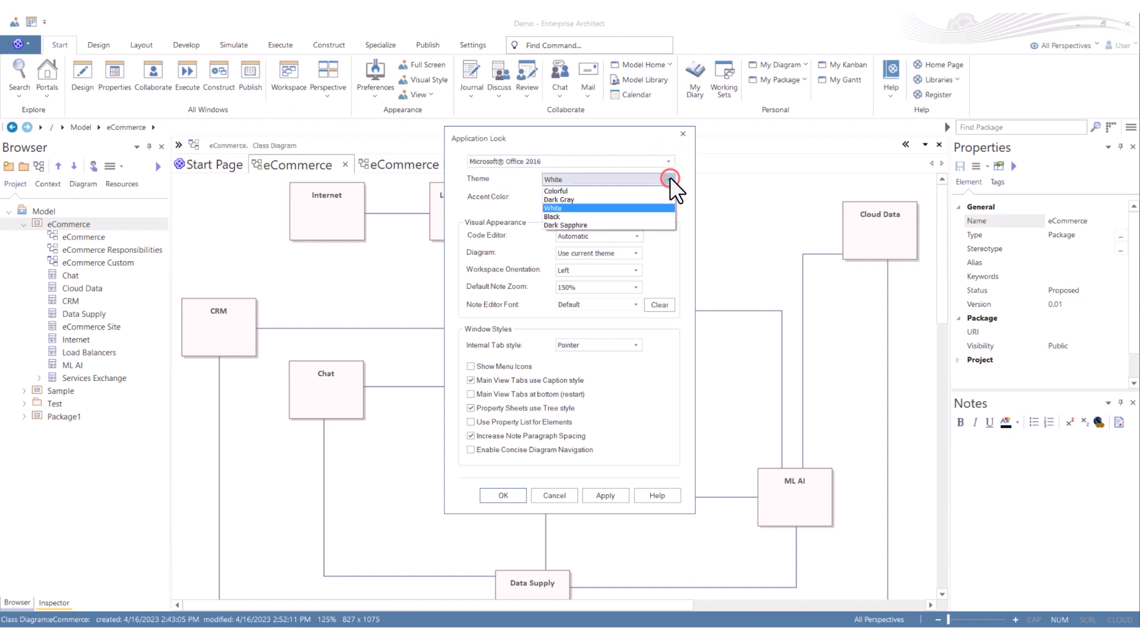
pyautogui.click(580, 199)
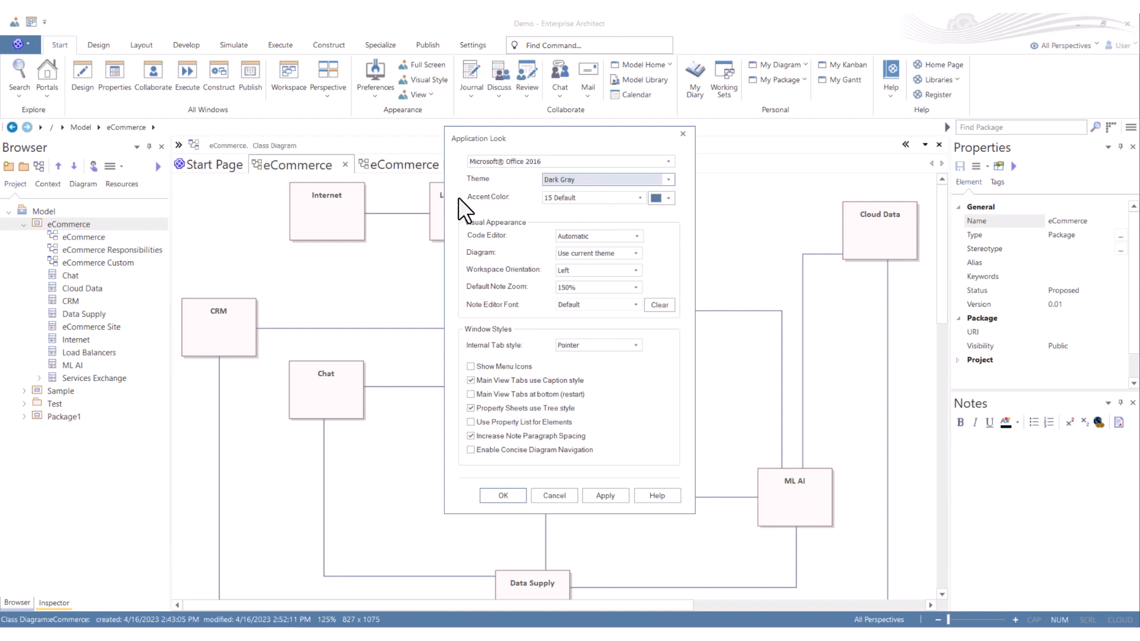
pyautogui.click(667, 197)
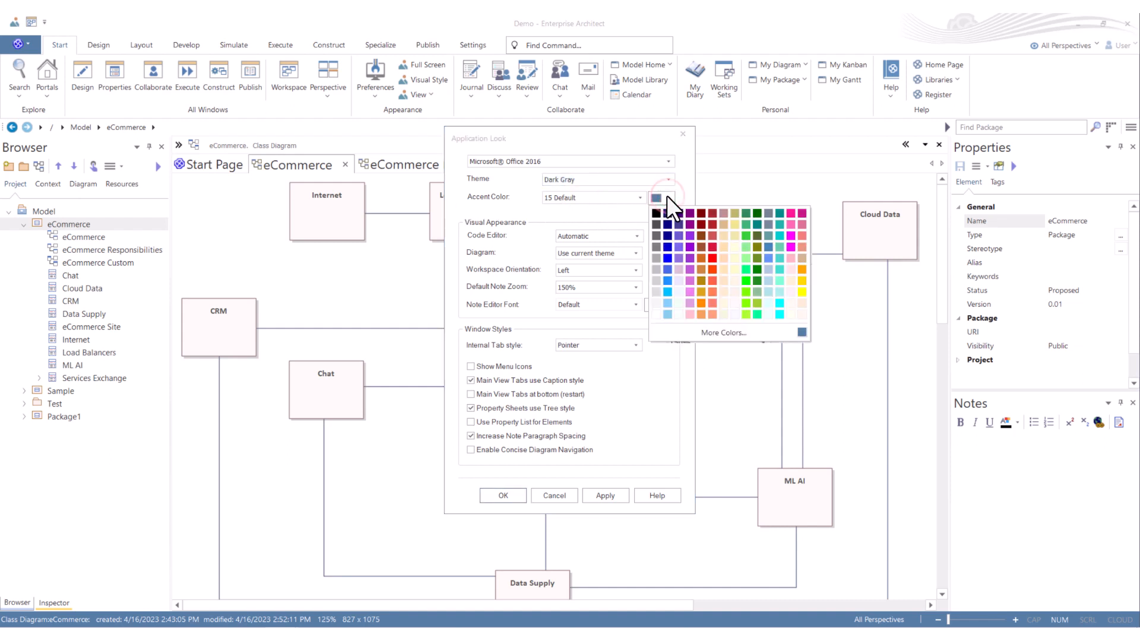
pyautogui.click(667, 195)
pyautogui.click(604, 491)
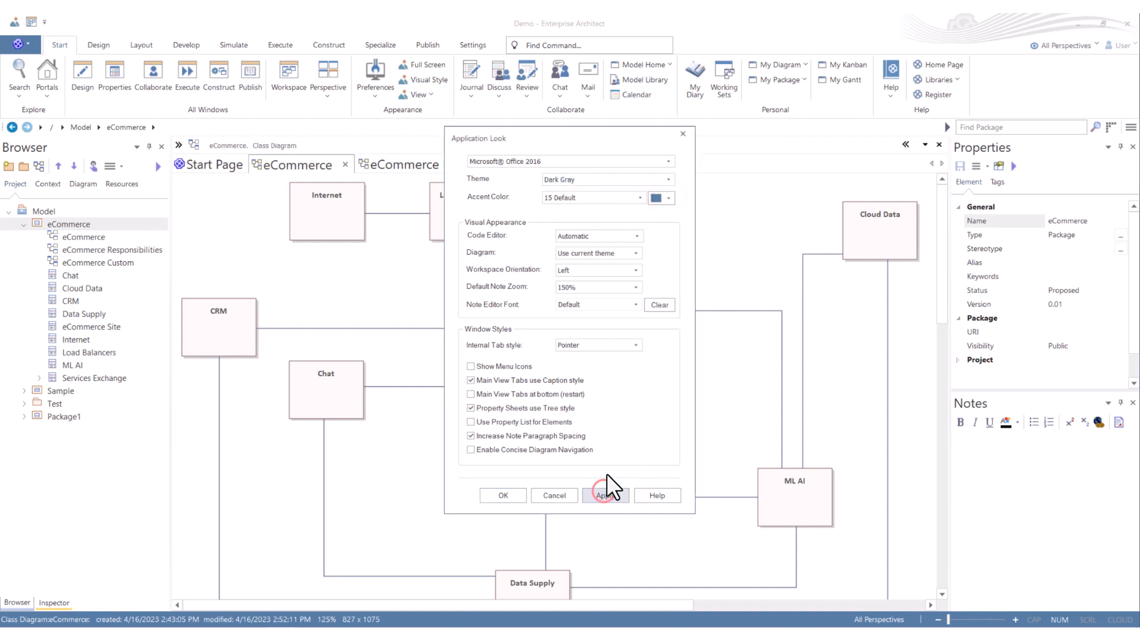
pyautogui.click(502, 493)
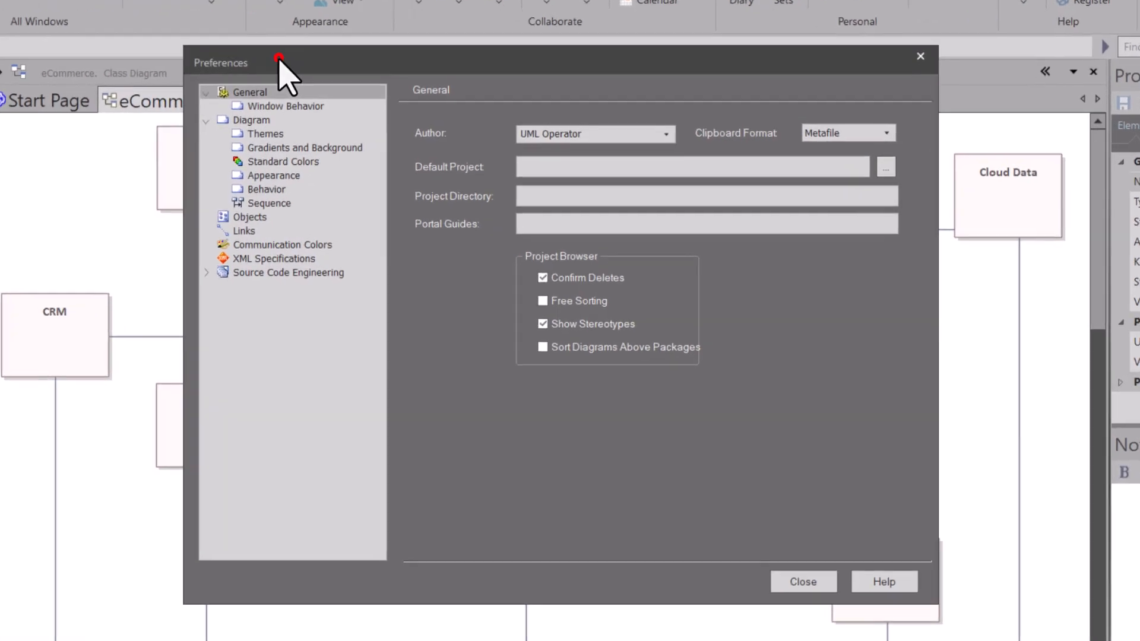
# Step: Look over the General, Window Behavior and diagram Themes pages of the preferences, finishing on the General page
pyautogui.click(249, 90)
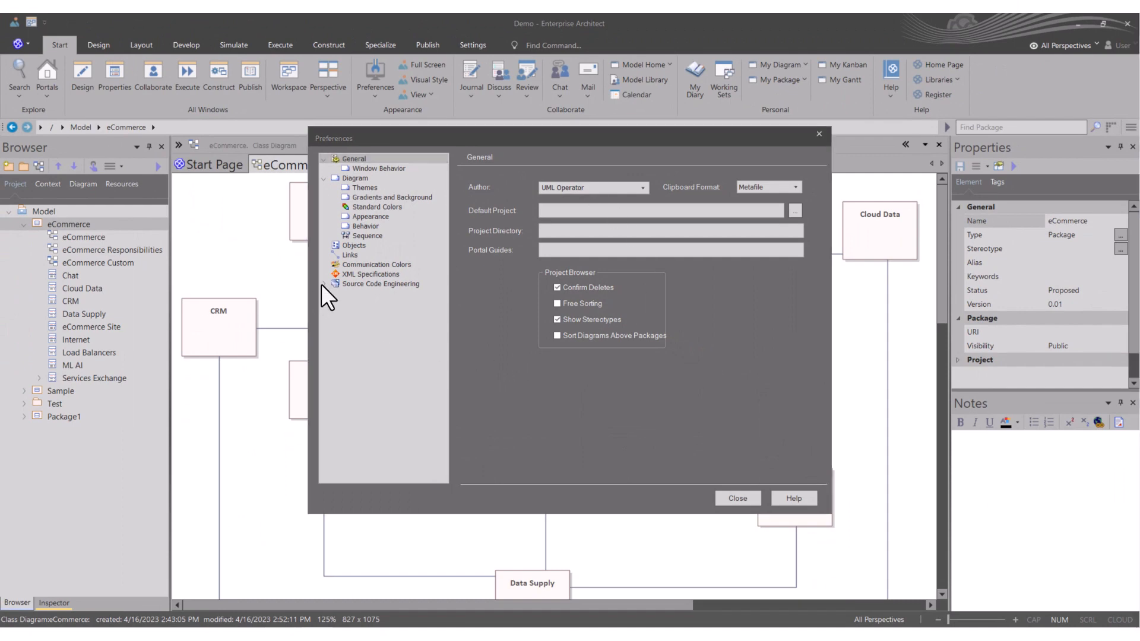
pyautogui.click(376, 167)
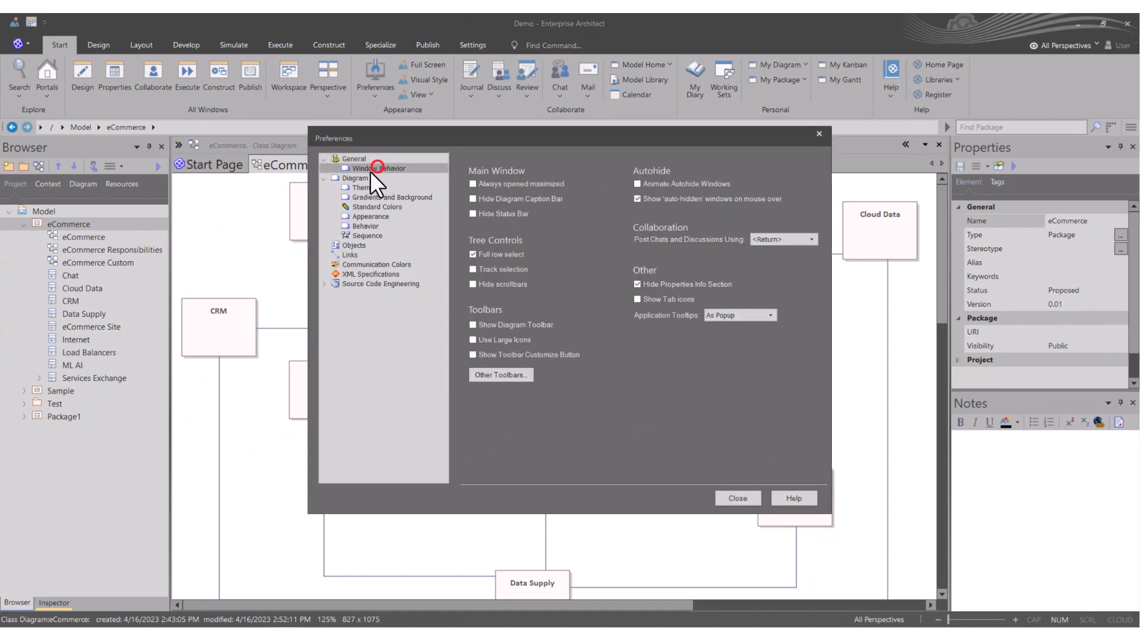
pyautogui.click(361, 177)
pyautogui.click(365, 188)
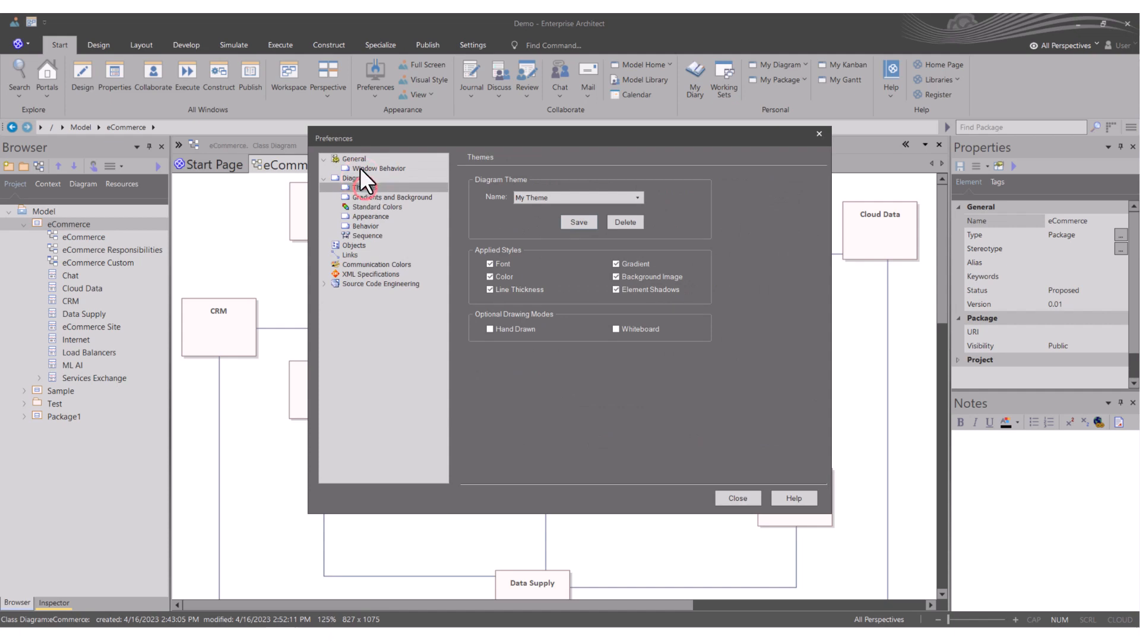
pyautogui.click(357, 159)
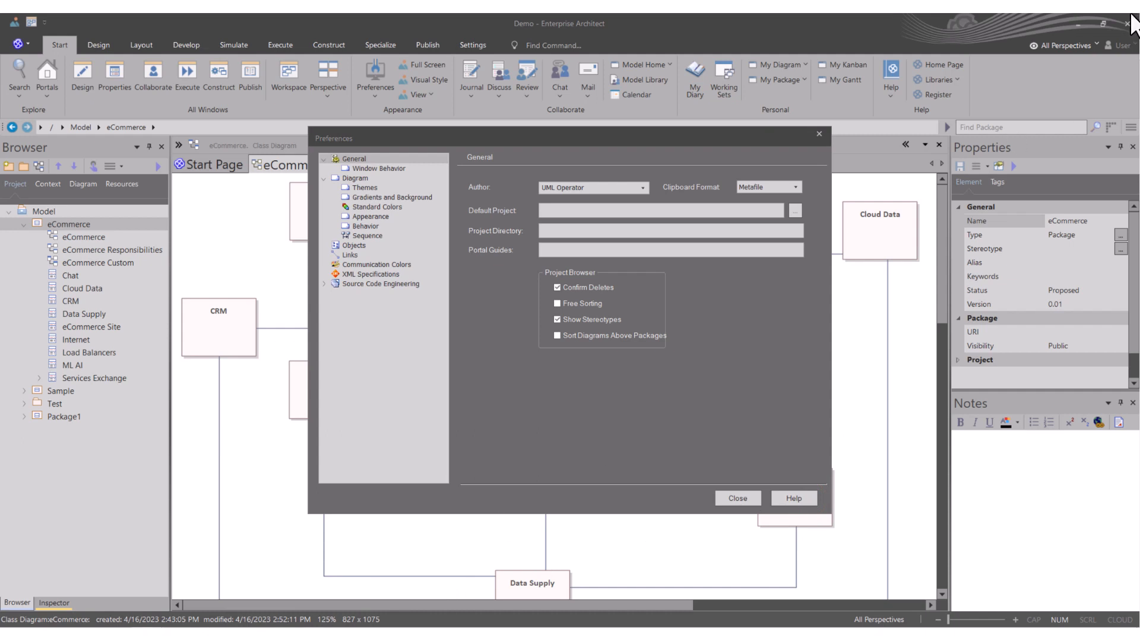
# Step: Switch to the web browser and read the General Options user guide page, from the Author setting to Portal Guides
pyautogui.click(754, 493)
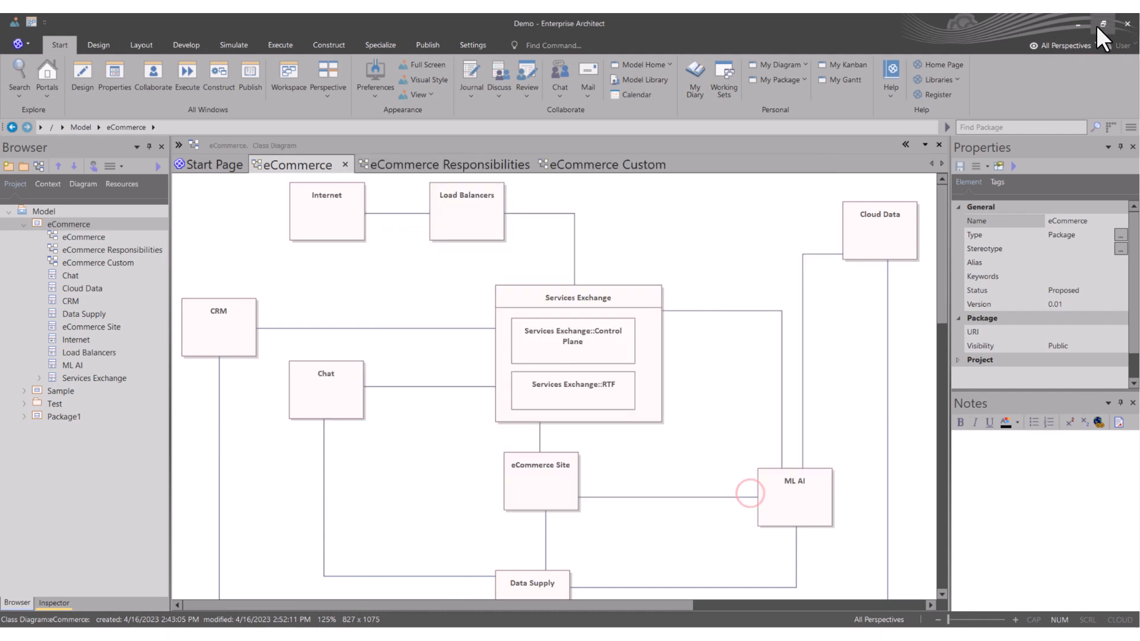
pyautogui.click(1078, 24)
pyautogui.scroll(-7, 554, 397)
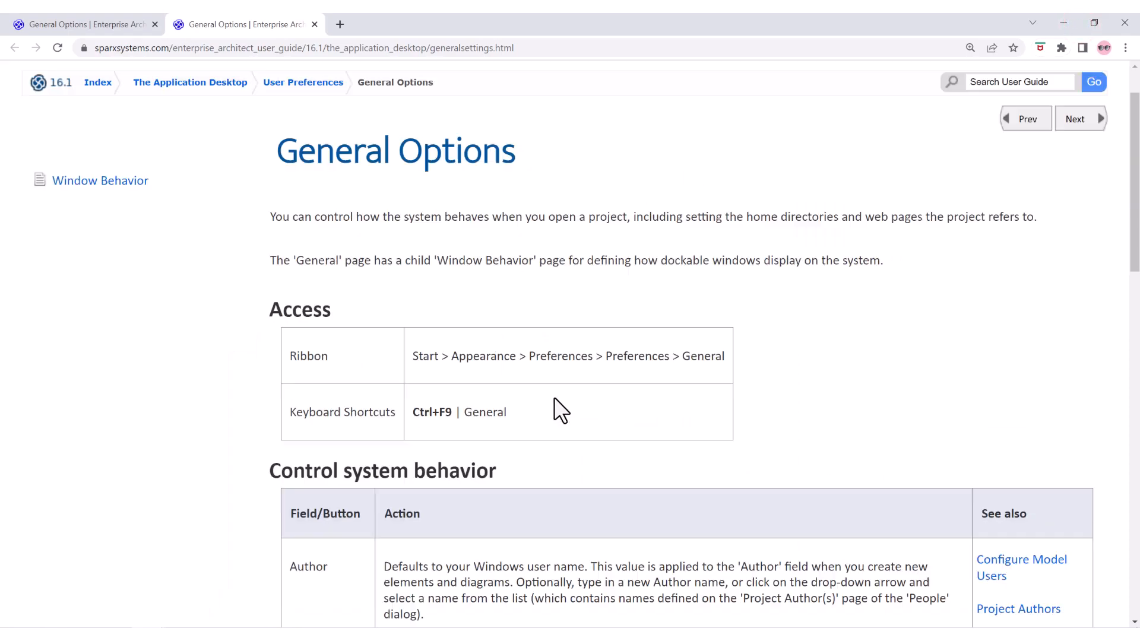
pyautogui.scroll(-9, 550, 395)
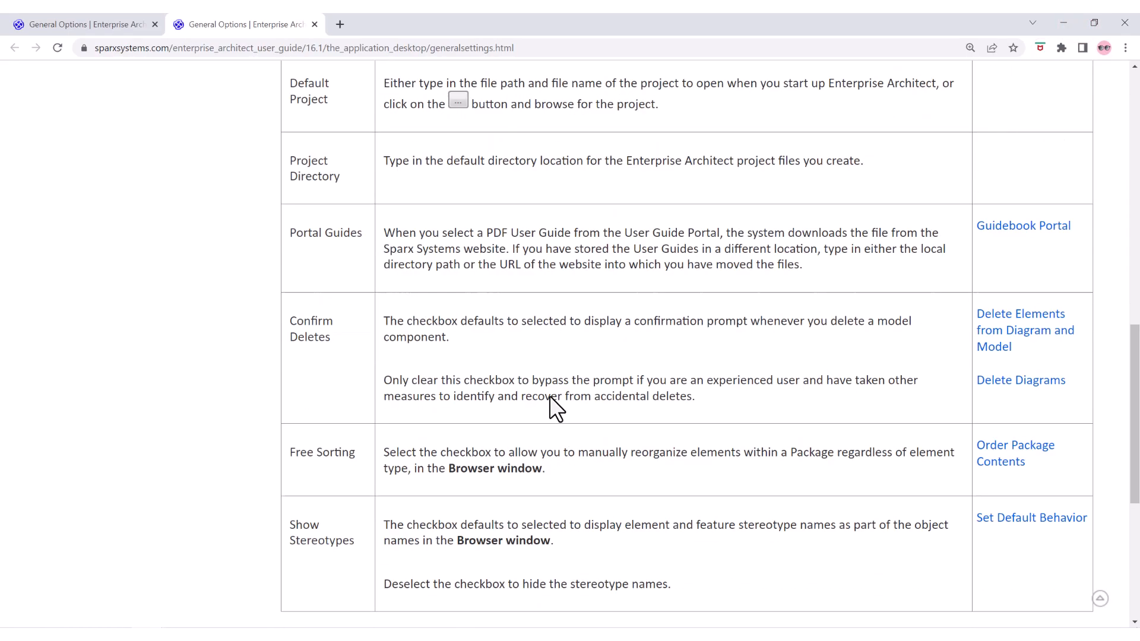
pyautogui.scroll(15, 548, 398)
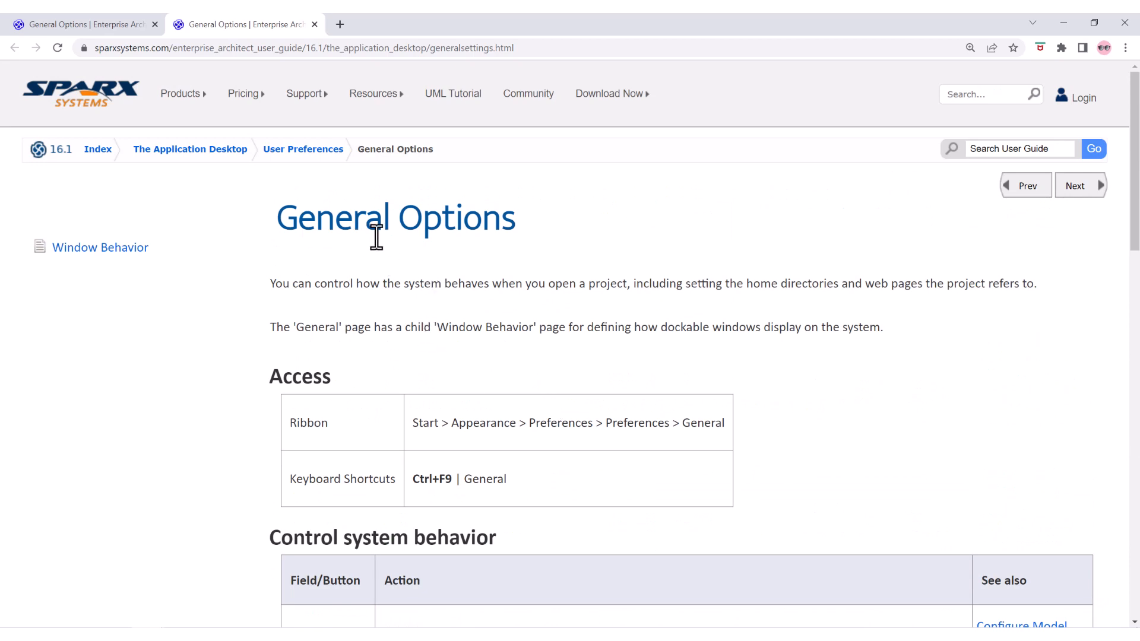
pyautogui.scroll(-5, 508, 400)
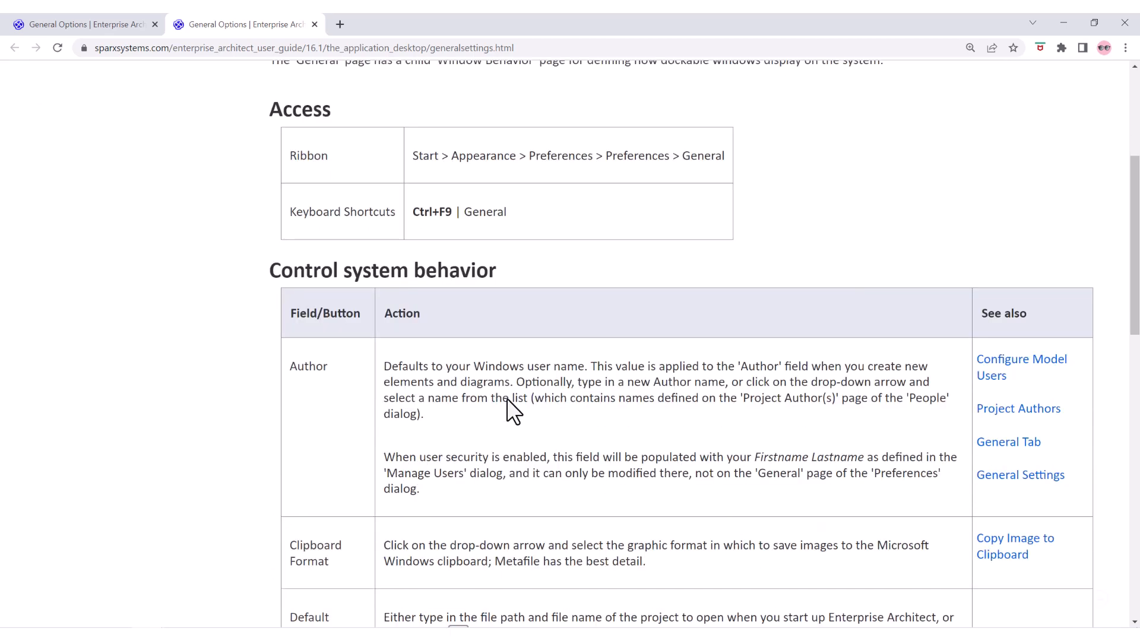
pyautogui.moveTo(385, 365); pyautogui.dragTo(572, 460)
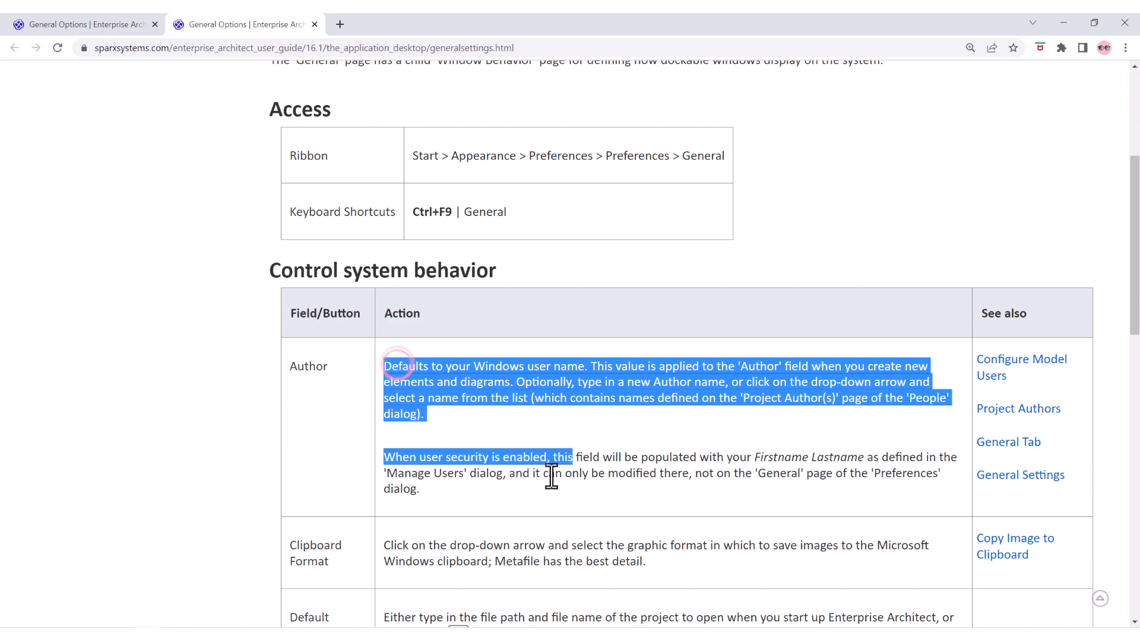
pyautogui.scroll(-3, 546, 471)
pyautogui.scroll(-2, 397, 356)
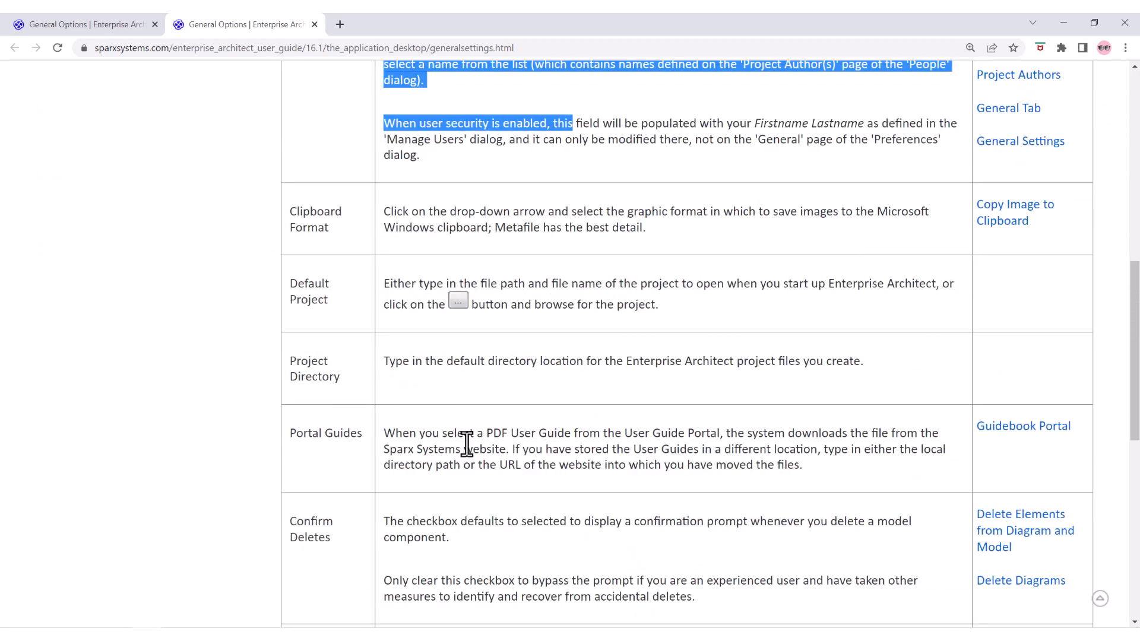
pyautogui.moveTo(384, 282); pyautogui.dragTo(501, 304)
pyautogui.moveTo(425, 362); pyautogui.dragTo(580, 364)
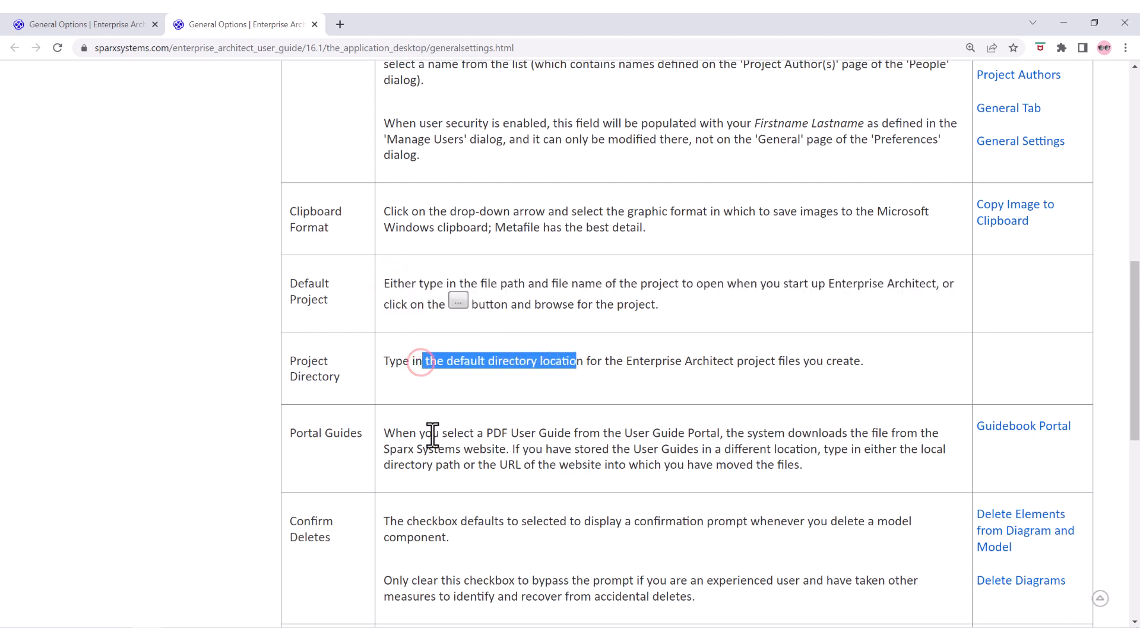
pyautogui.moveTo(417, 433); pyautogui.dragTo(545, 454)
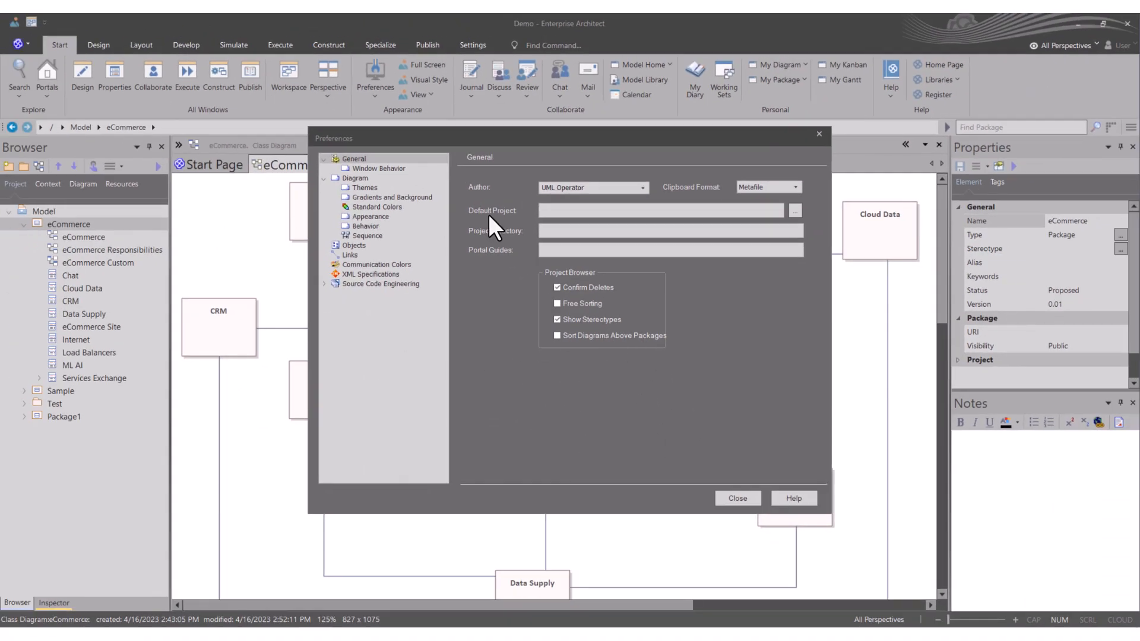
# Step: Try out Hide Diagram Caption Bar in the Window Behavior preferences, switch it off again and close the dialog
pyautogui.click(366, 166)
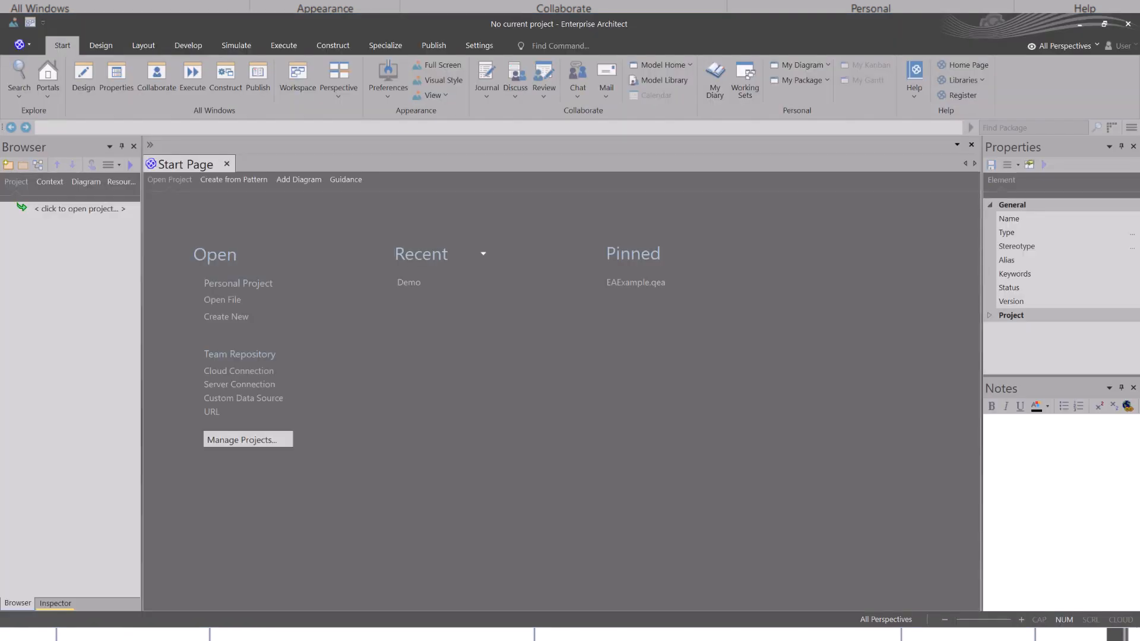
pyautogui.click(427, 117)
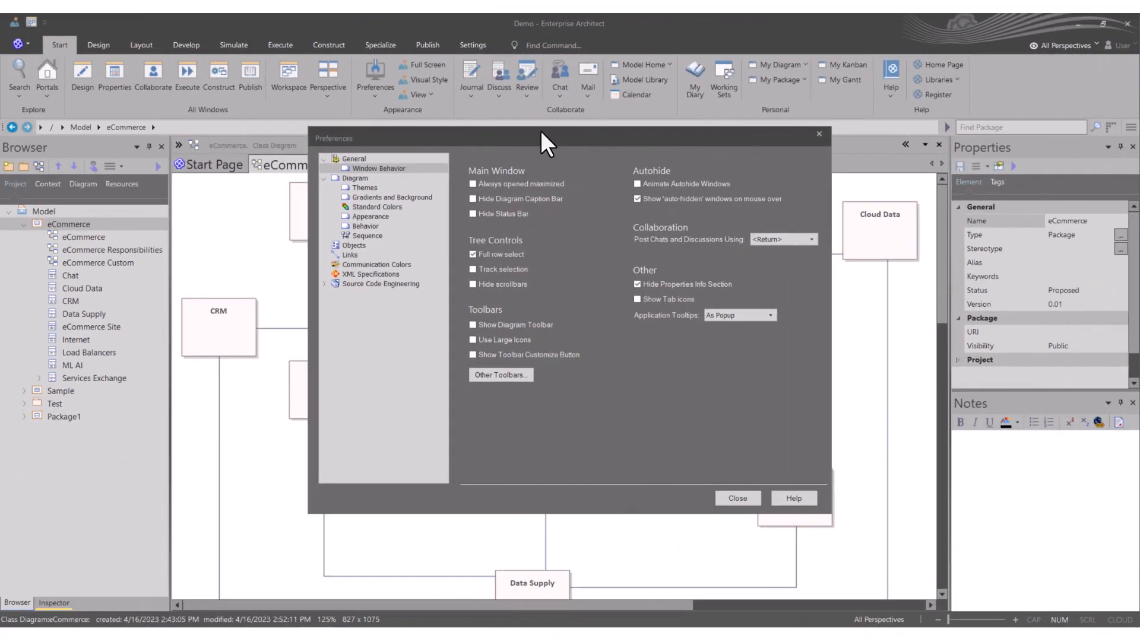
pyautogui.moveTo(541, 133); pyautogui.dragTo(603, 189)
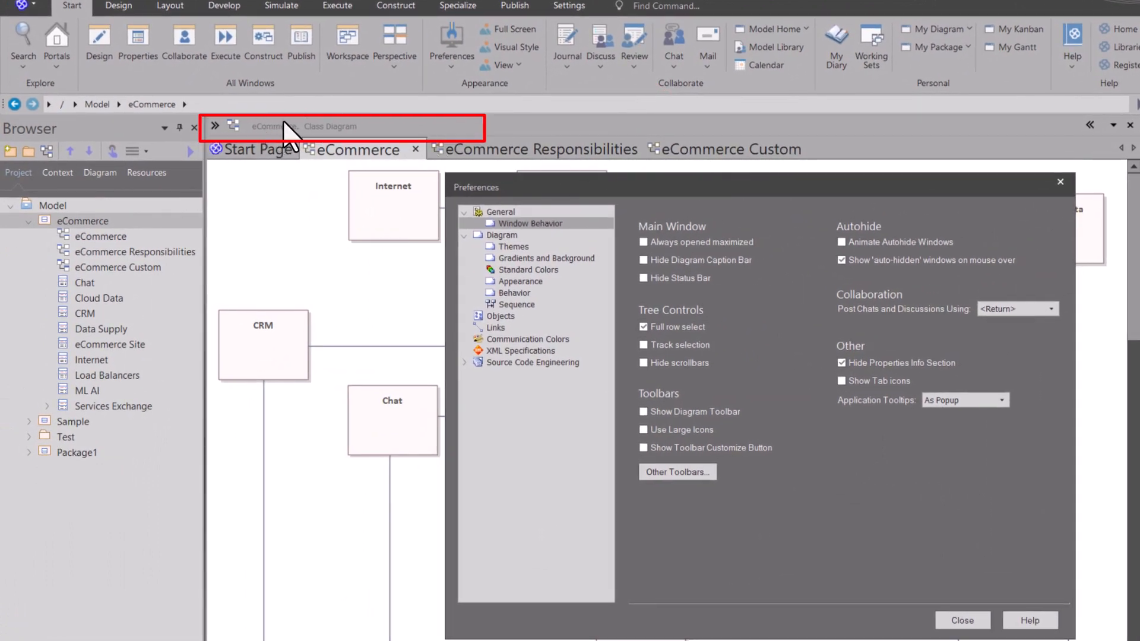
pyautogui.click(643, 259)
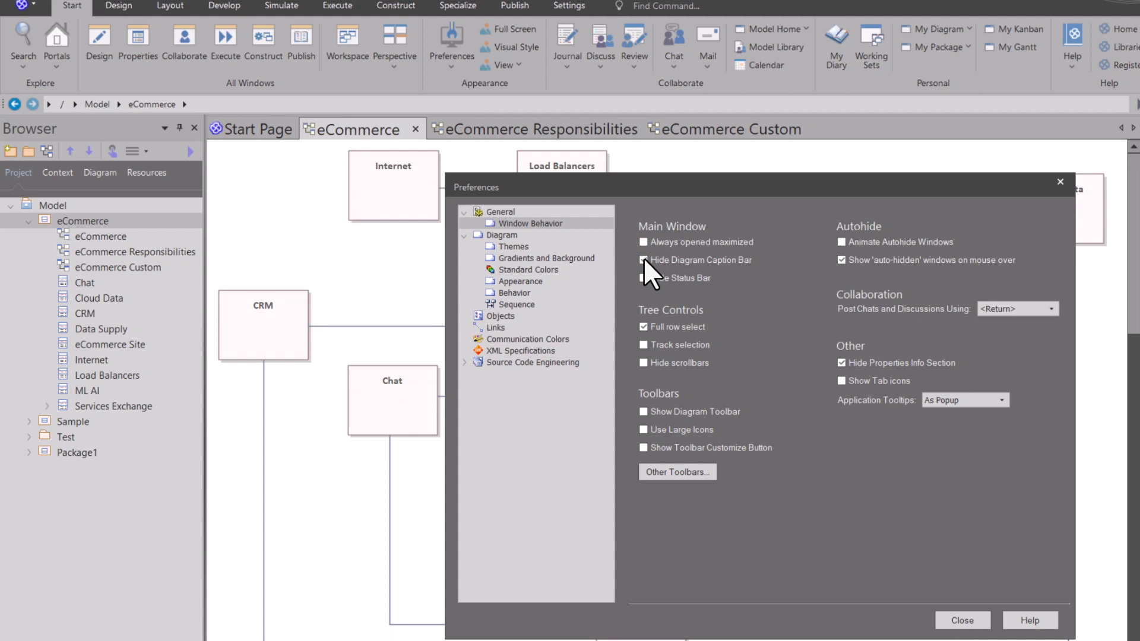
pyautogui.click(641, 259)
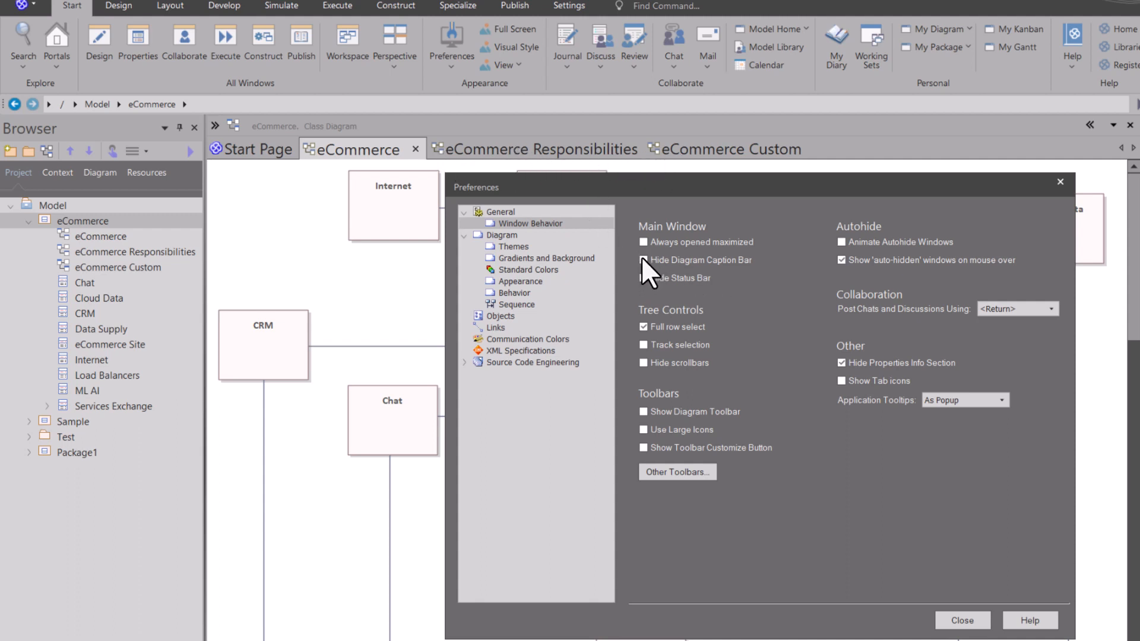
pyautogui.click(968, 621)
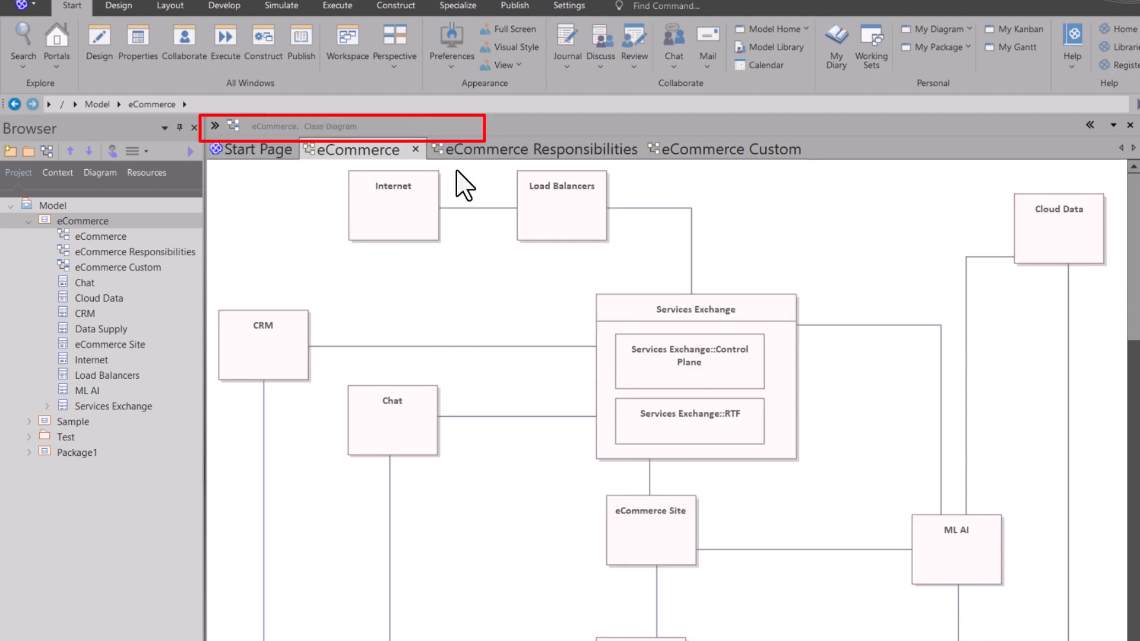
# Step: View the eCommerce Responsibilities and eCommerce Custom diagrams and return to the eCommerce diagram
pyautogui.click(483, 147)
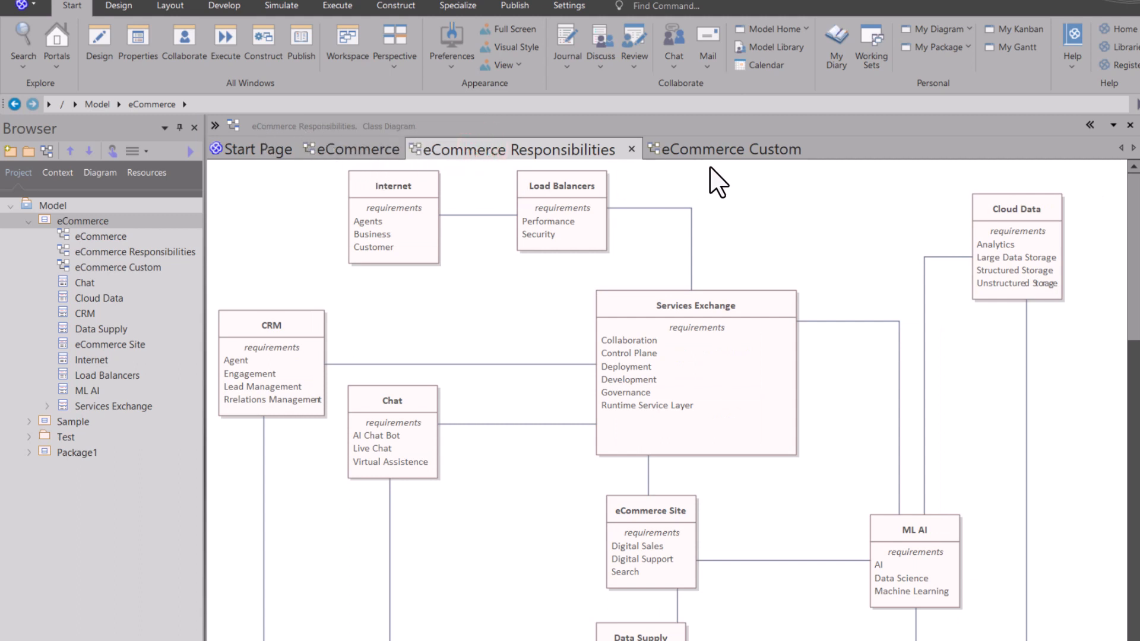
pyautogui.click(697, 149)
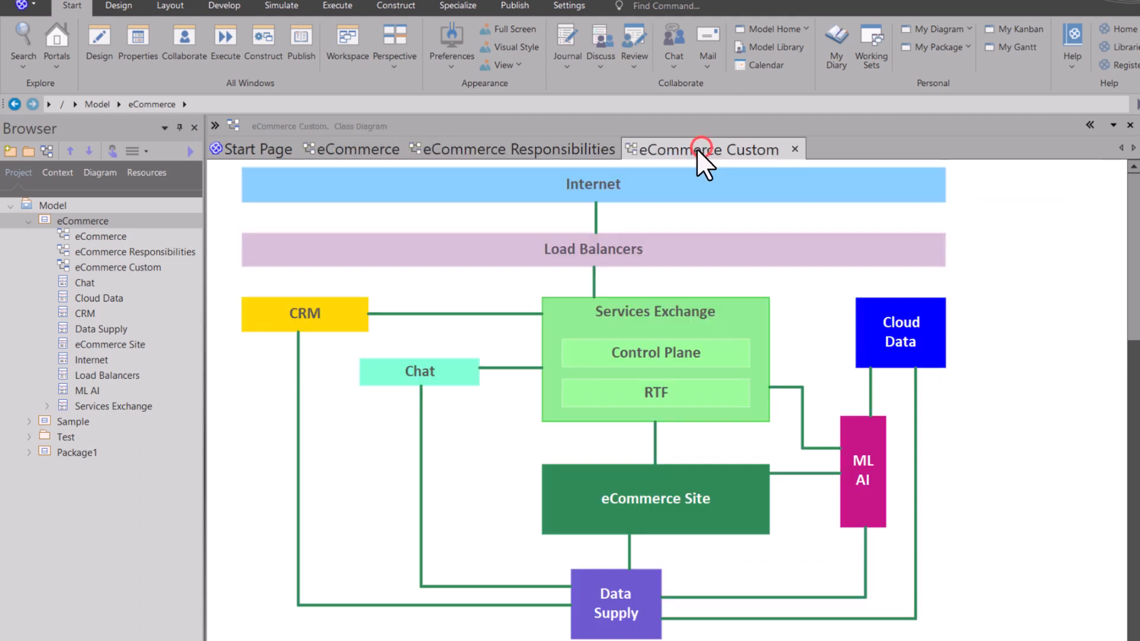
pyautogui.click(497, 148)
pyautogui.click(372, 148)
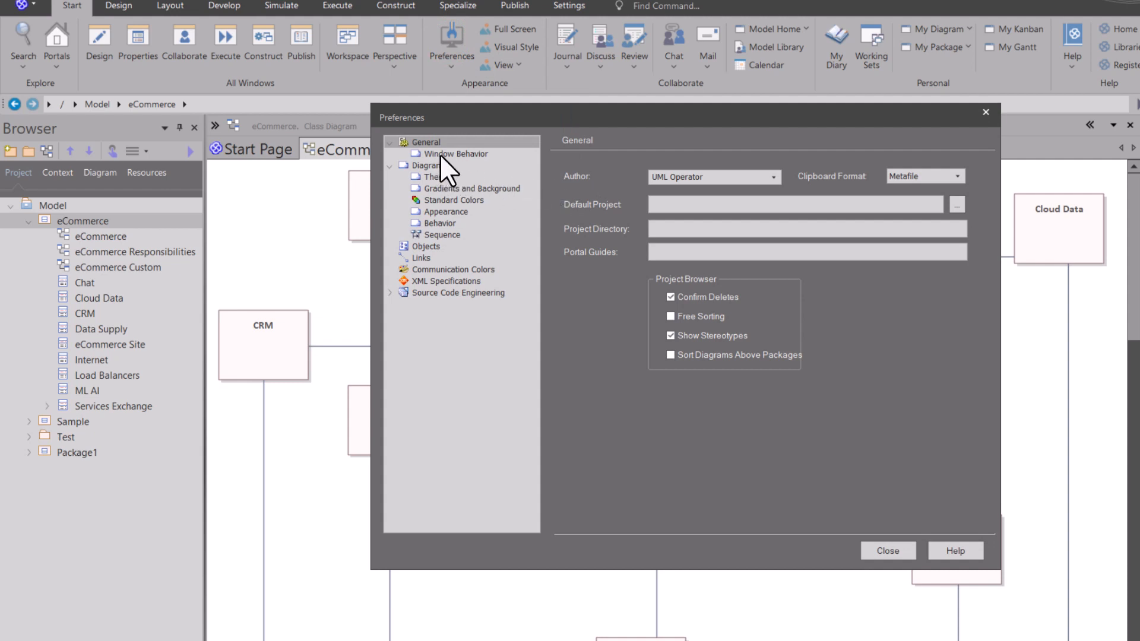
# Step: Preview the eCommerce diagram with its caption bar hidden through the Window Behavior preferences, and restore the bar
pyautogui.click(442, 153)
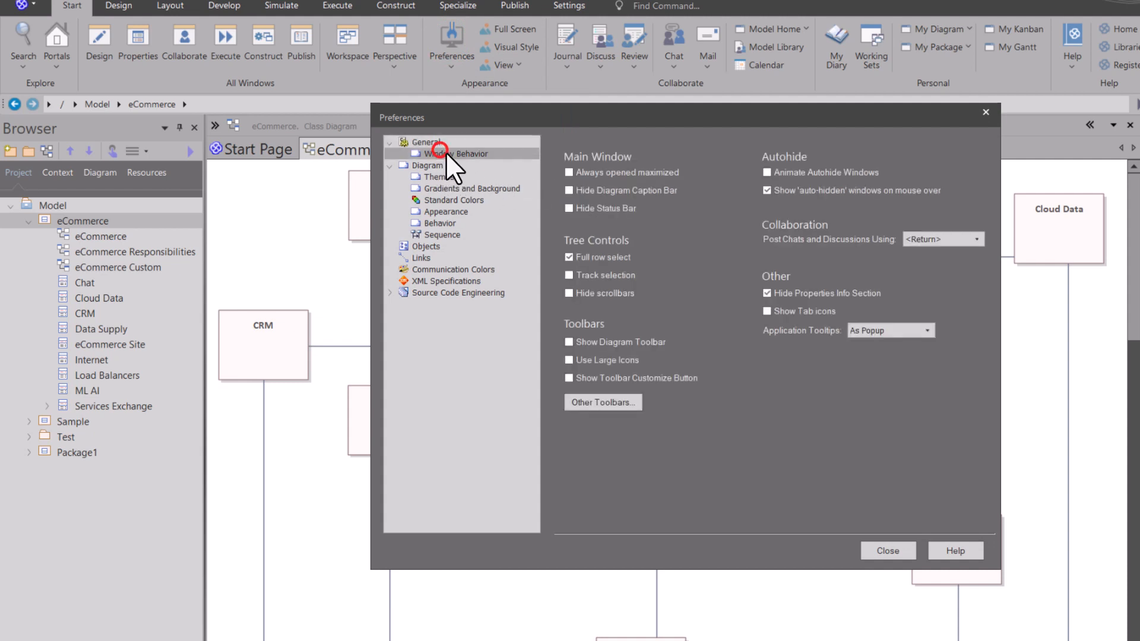
pyautogui.click(570, 190)
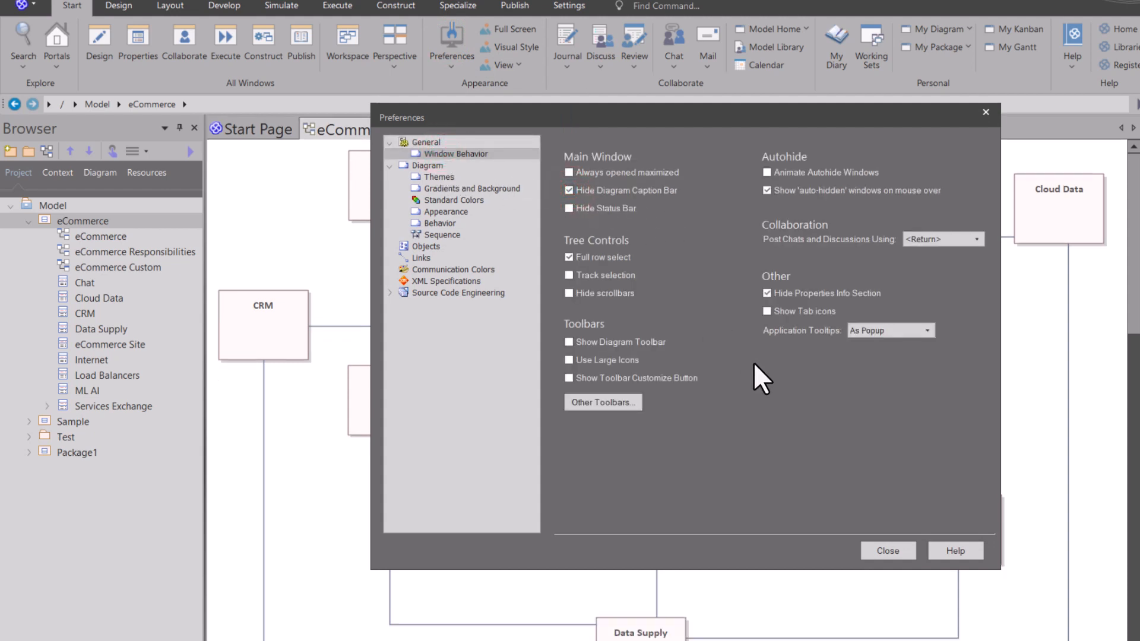
pyautogui.moveTo(766, 123); pyautogui.dragTo(850, 176)
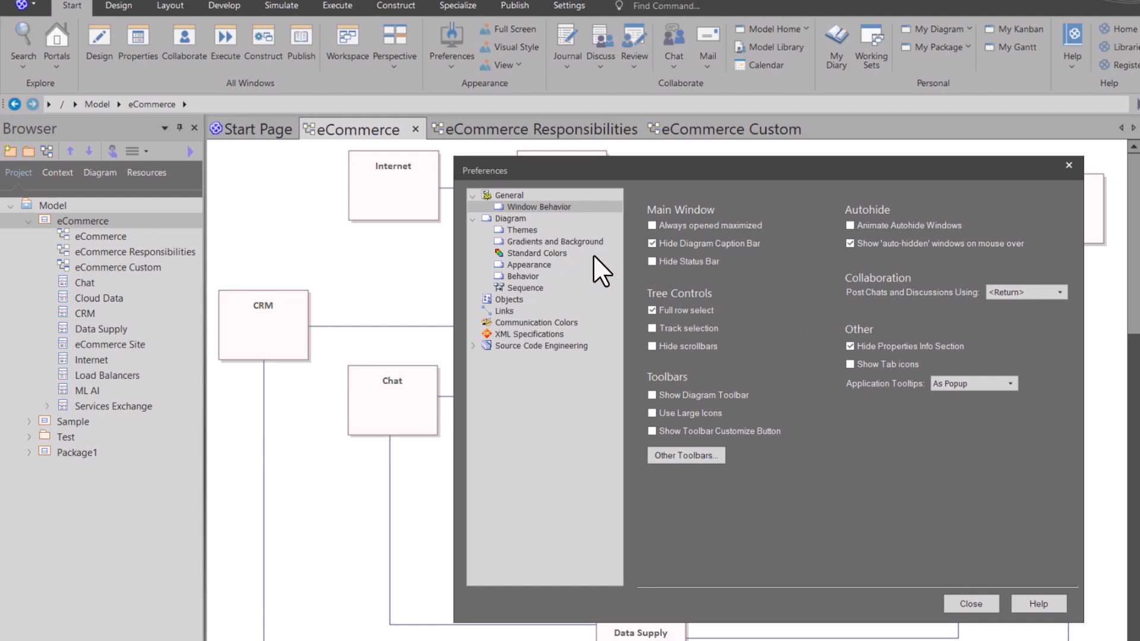
pyautogui.click(651, 242)
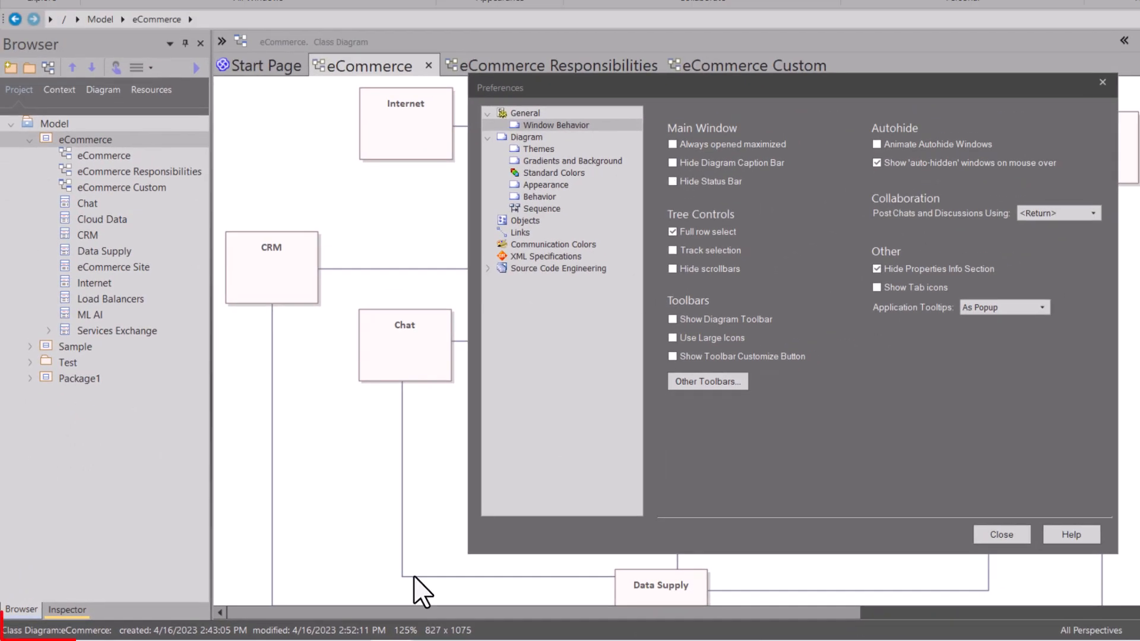
# Step: Hide the main window's status bar in the Window Behavior preferences
pyautogui.click(672, 180)
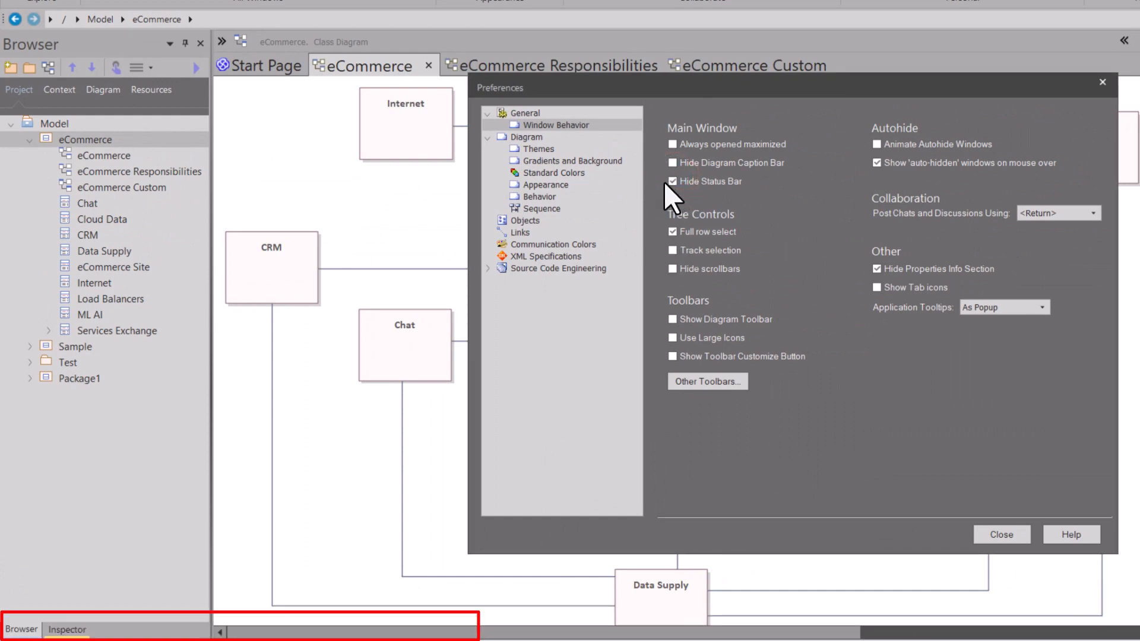
# Step: Toggle Hide Status Bar off, on and off again, leaving the main window's status bar shown
pyautogui.click(672, 180)
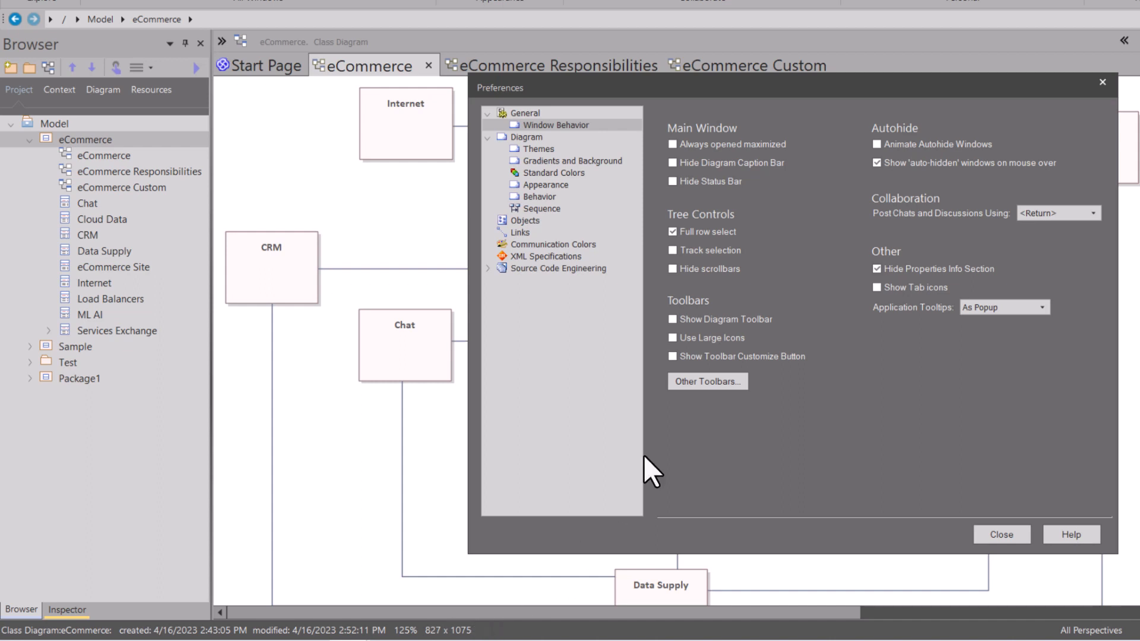
pyautogui.click(672, 180)
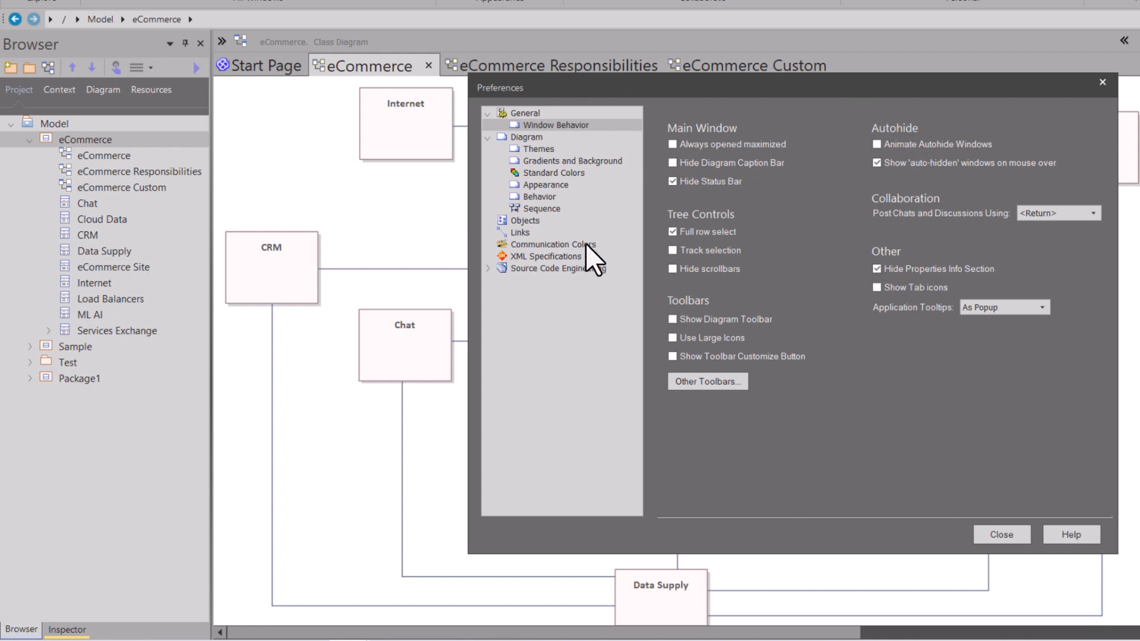
pyautogui.click(672, 182)
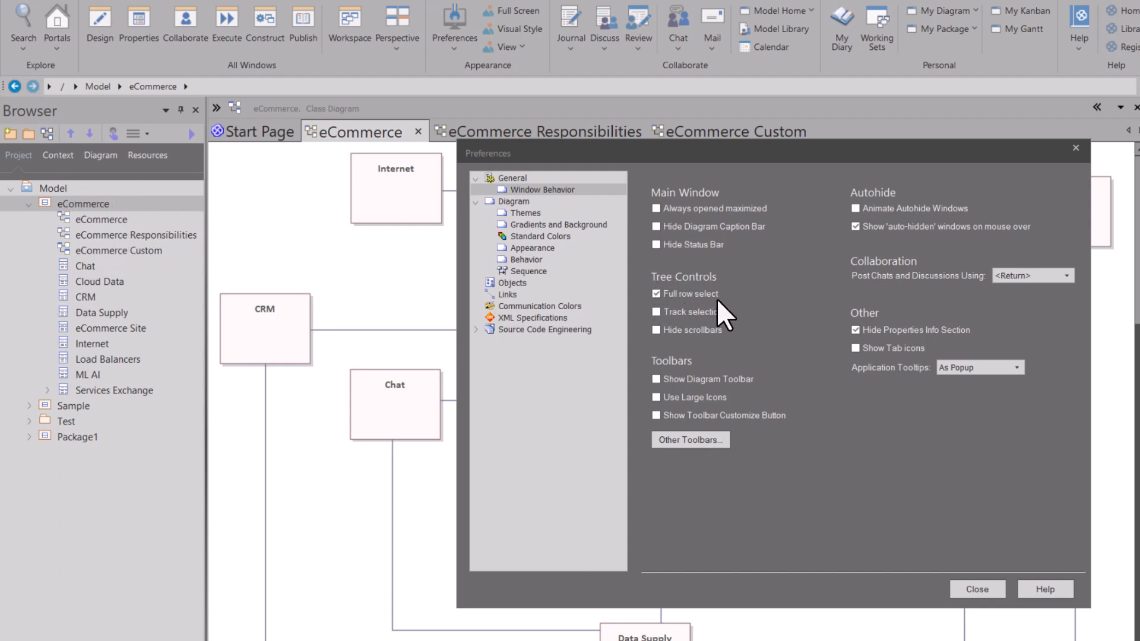
# Step: Switch off Full row select, close the preferences, and select several diagrams and elements in the Browser tree
pyautogui.click(77, 220)
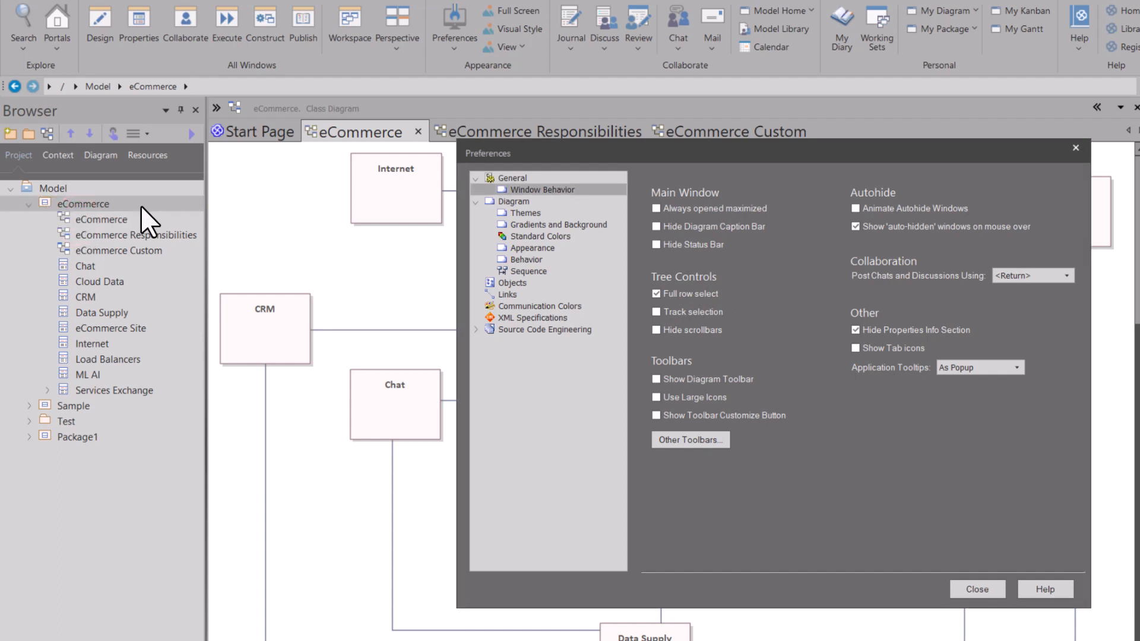
pyautogui.click(656, 293)
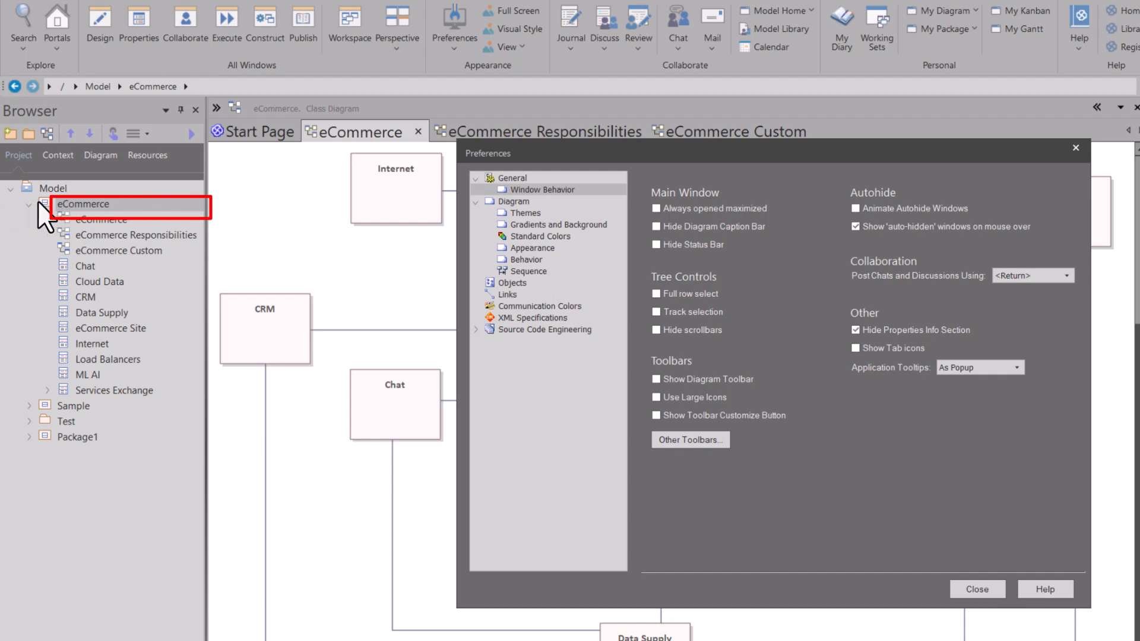
pyautogui.click(978, 590)
pyautogui.click(105, 216)
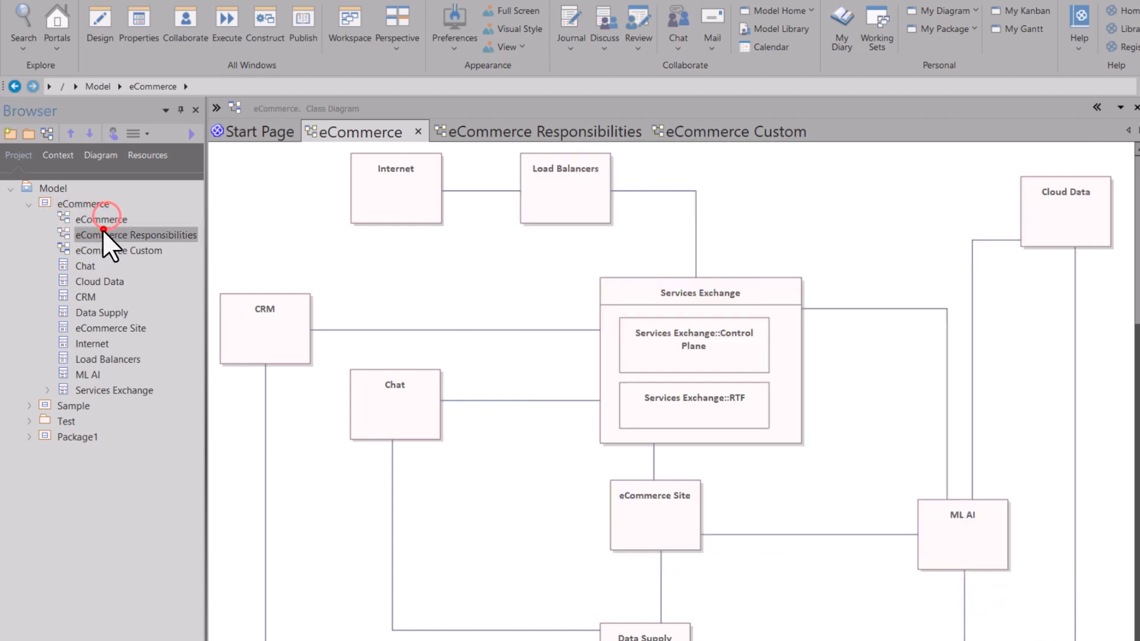
pyautogui.click(100, 246)
pyautogui.click(90, 265)
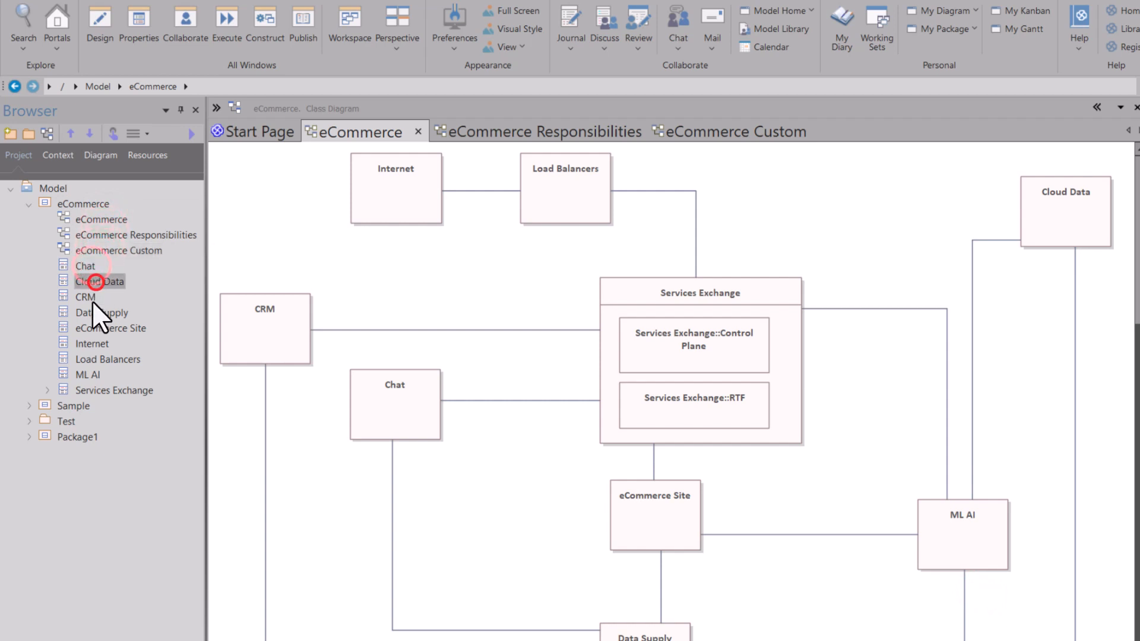
pyautogui.click(92, 328)
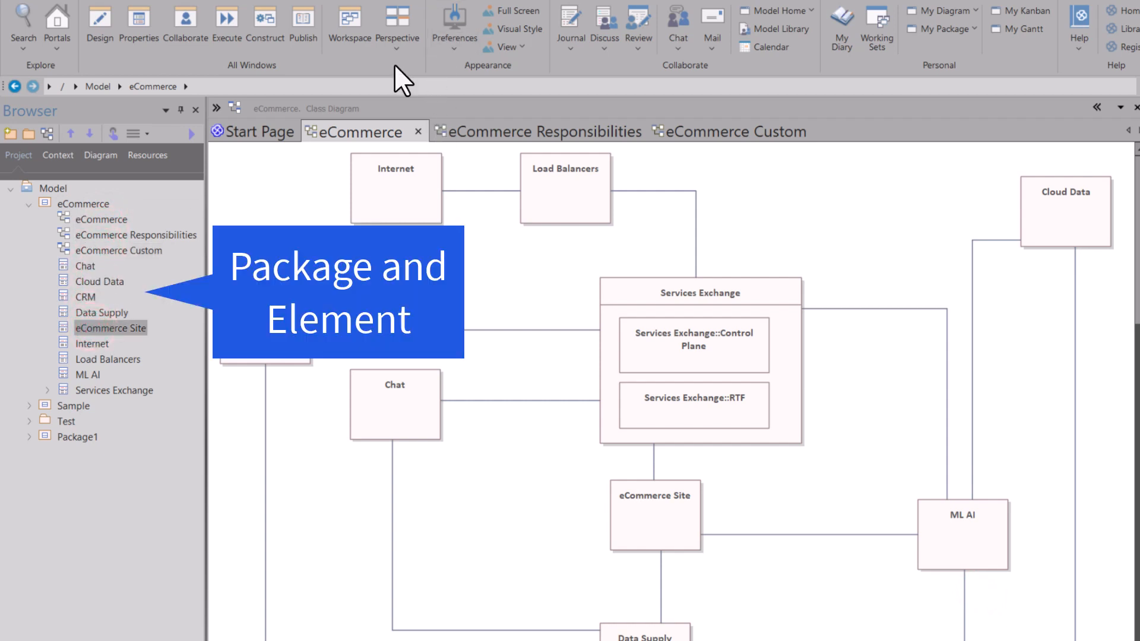
# Step: Reopen the Window Behavior preferences and switch Full row select back on for tree controls
pyautogui.click(455, 42)
pyautogui.click(463, 62)
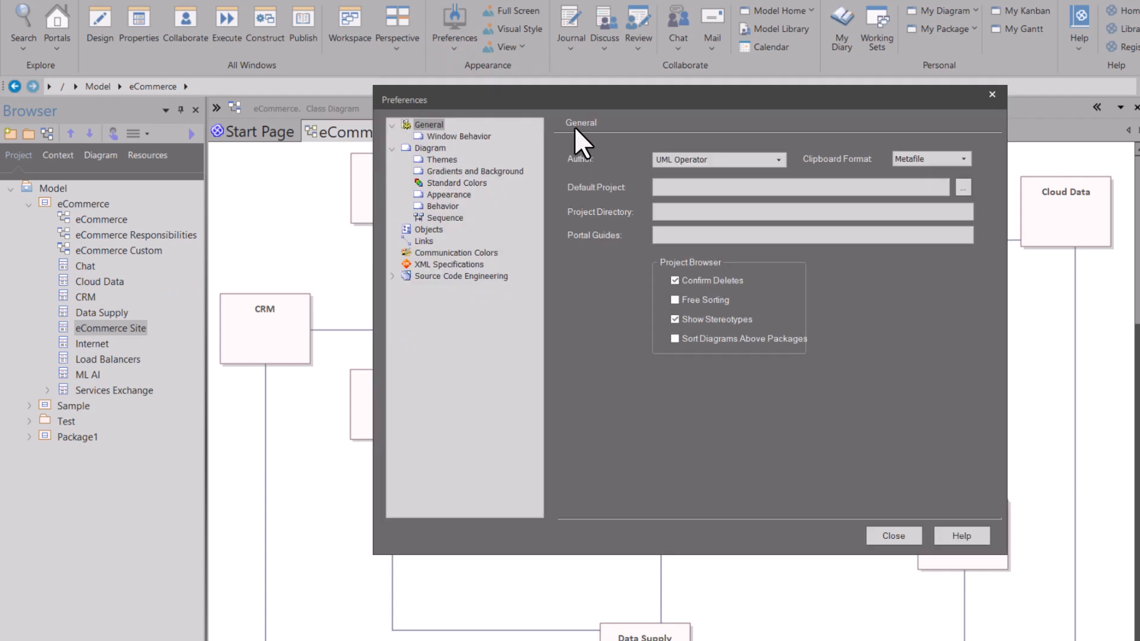
pyautogui.click(466, 137)
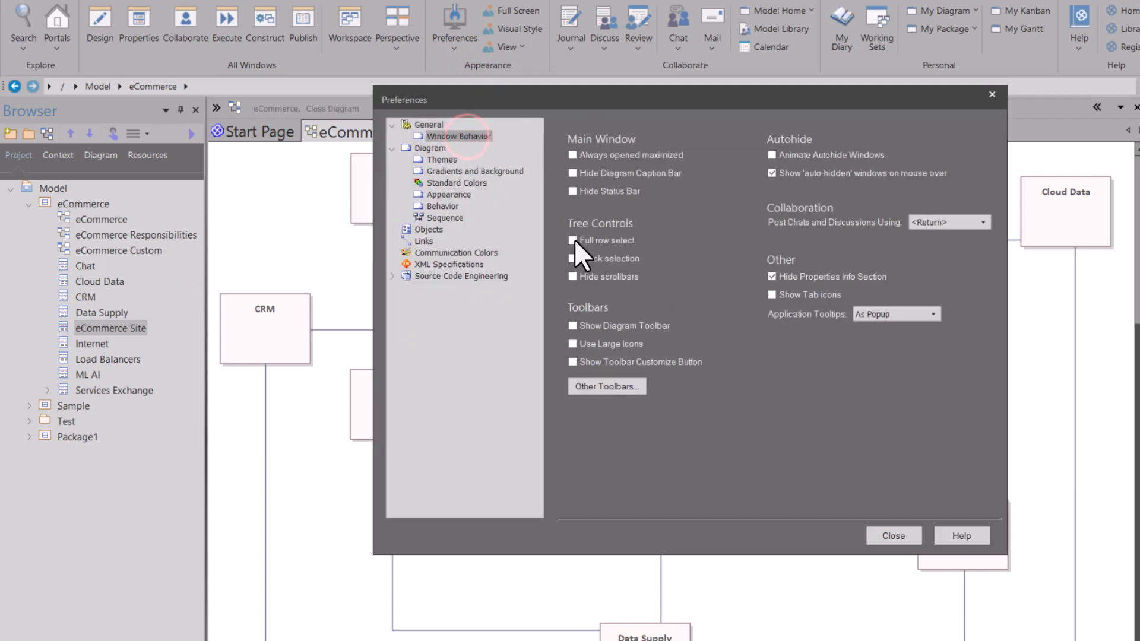
pyautogui.click(573, 240)
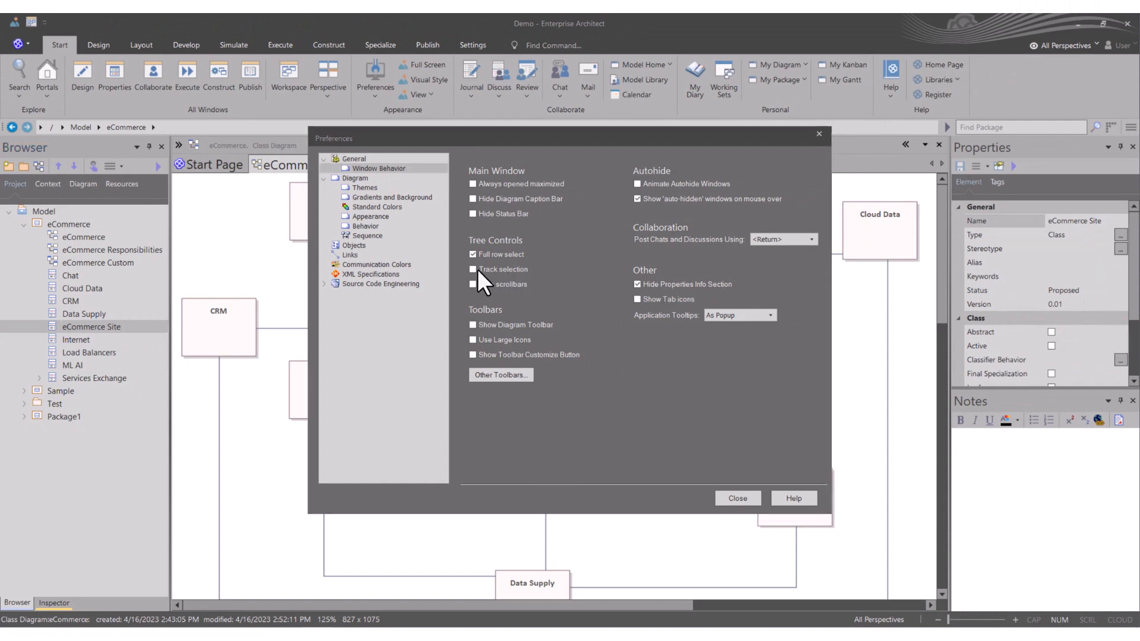
# Step: Try out Track selection by opening eCommerce Responsibilities and eCommerce Custom from the Browser, and switch the option off again in the preferences
pyautogui.click(477, 269)
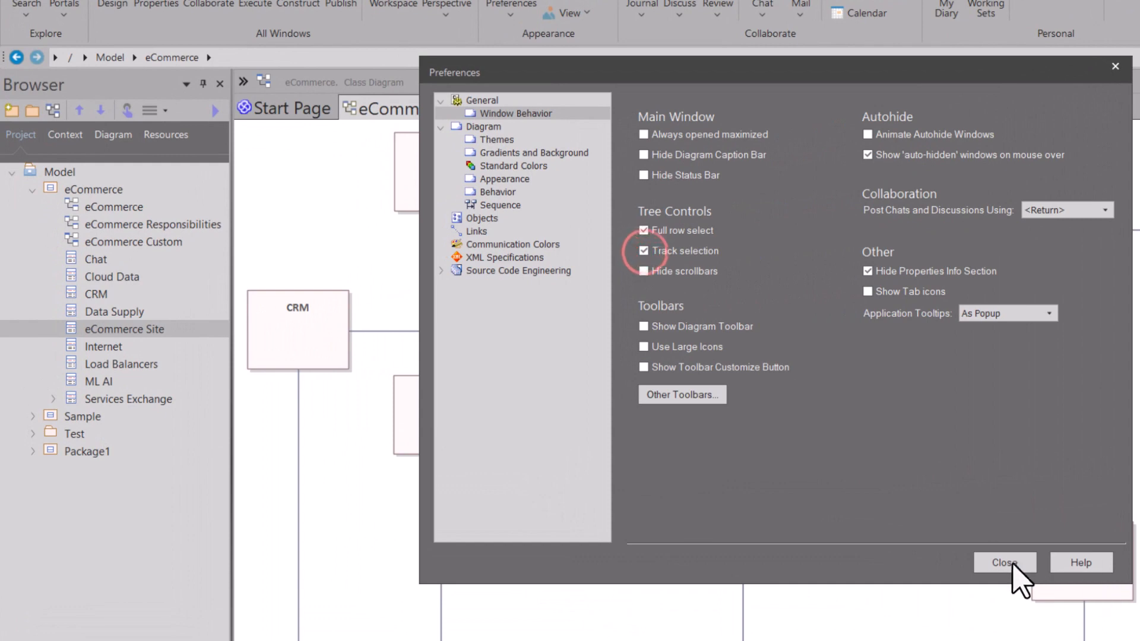
pyautogui.click(1012, 564)
pyautogui.click(119, 206)
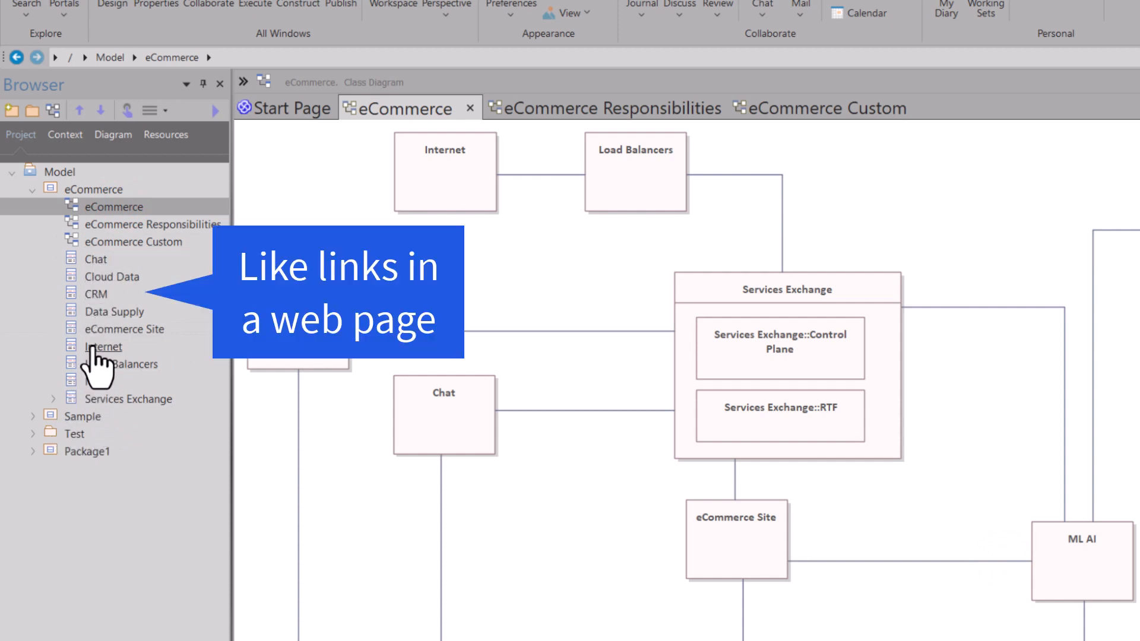
pyautogui.doubleClick(121, 223)
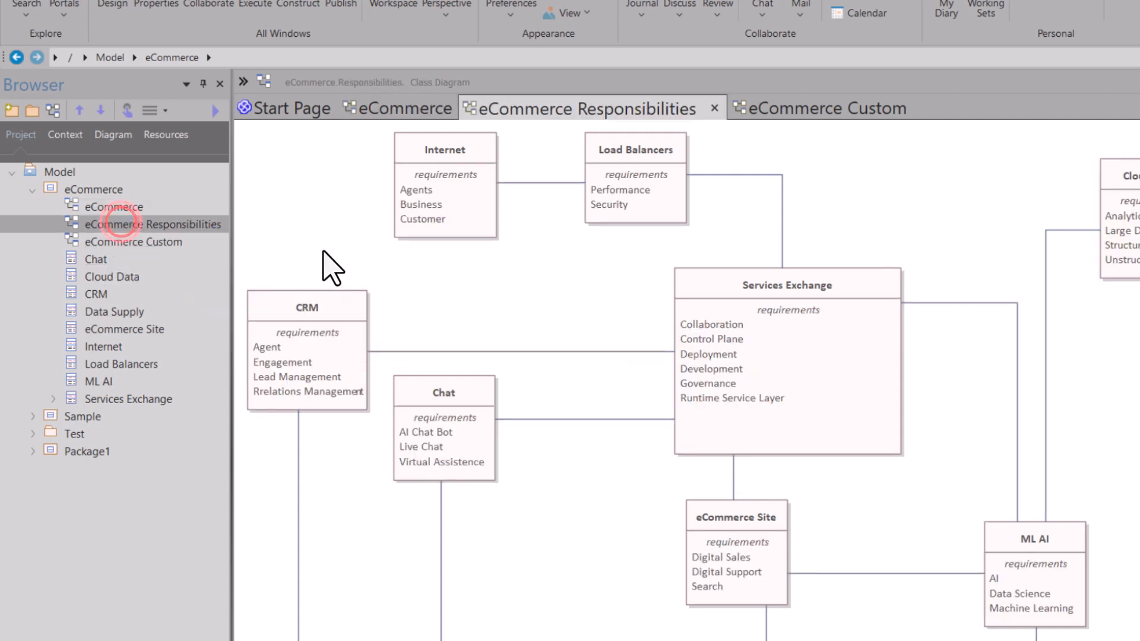
pyautogui.click(138, 242)
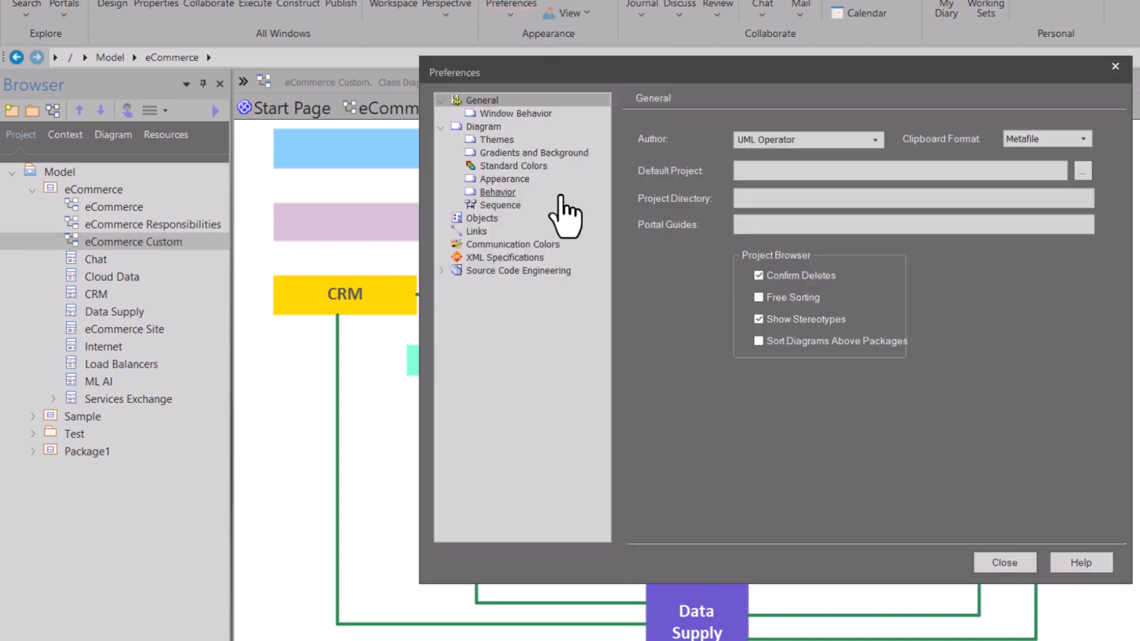
pyautogui.click(508, 114)
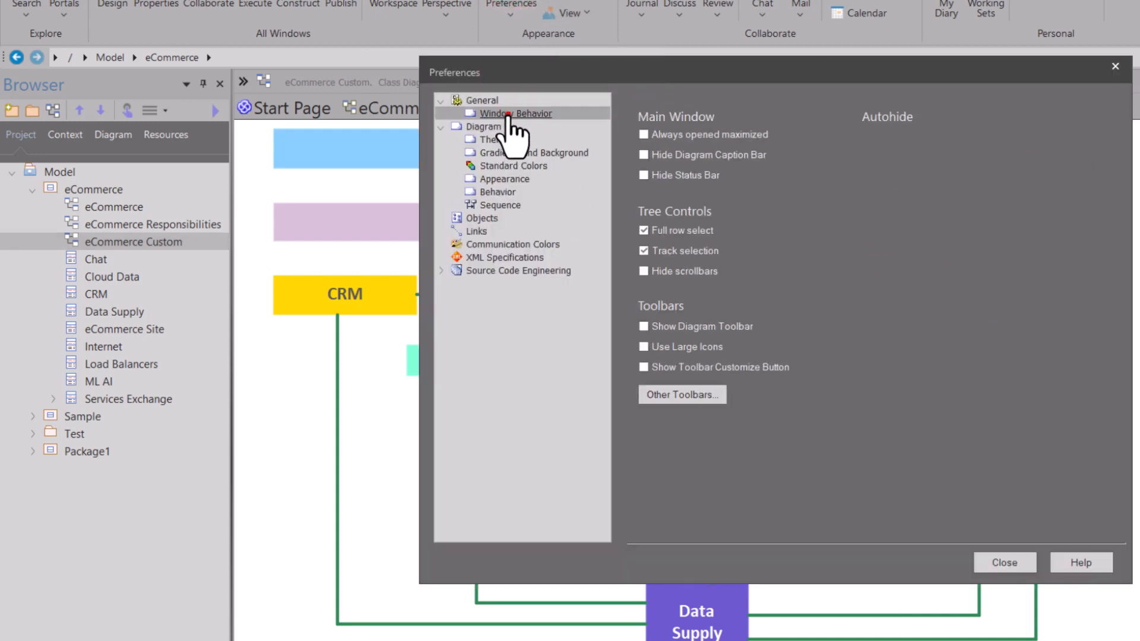
pyautogui.click(644, 251)
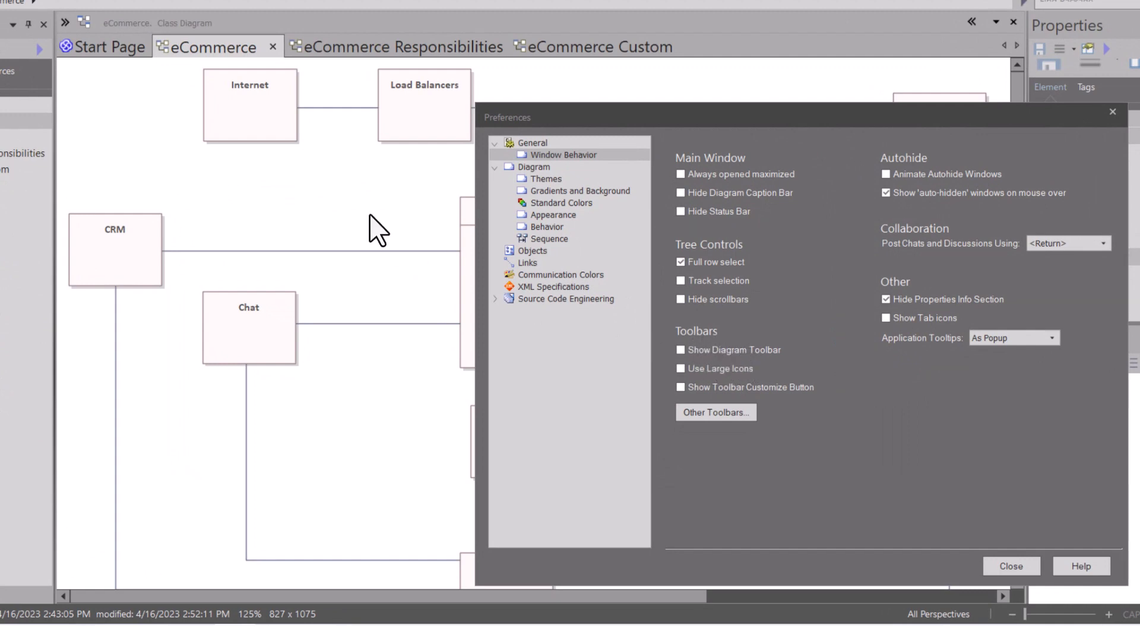
# Step: Preview the eCommerce diagram with Show Diagram Toolbar switched on, switch it off again and close the preferences
pyautogui.moveTo(735, 115); pyautogui.dragTo(755, 125)
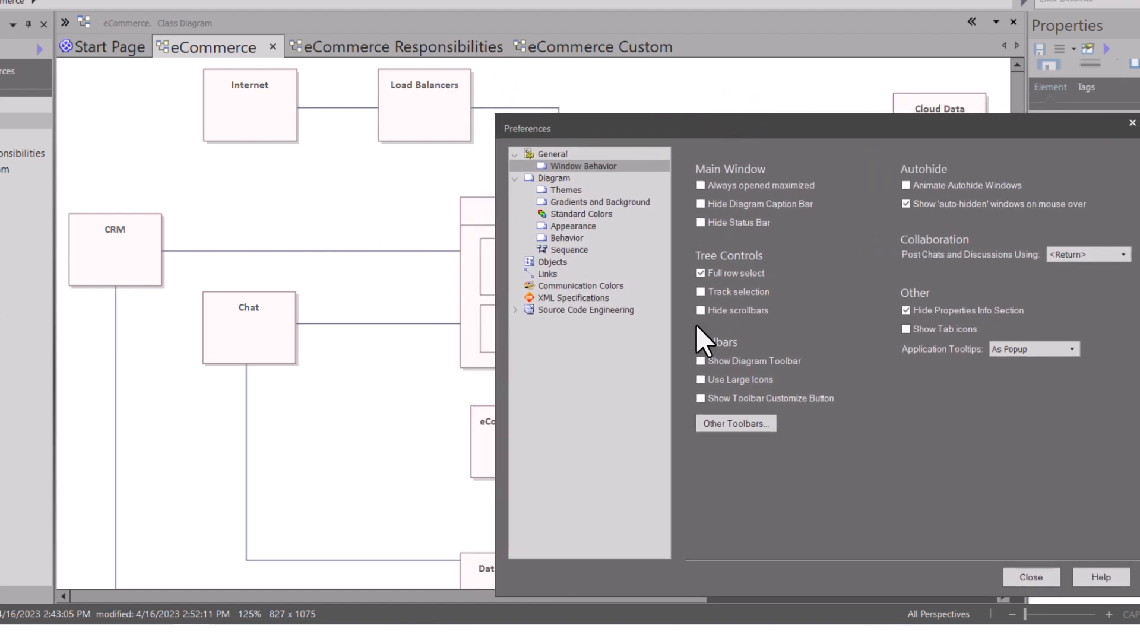
pyautogui.click(700, 361)
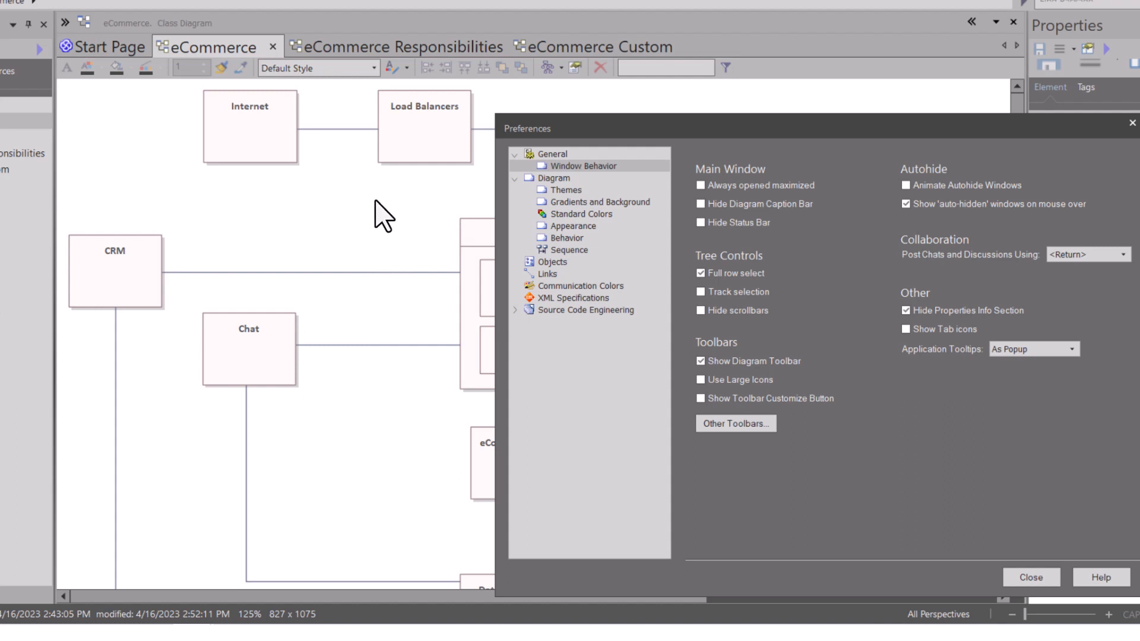
pyautogui.click(701, 359)
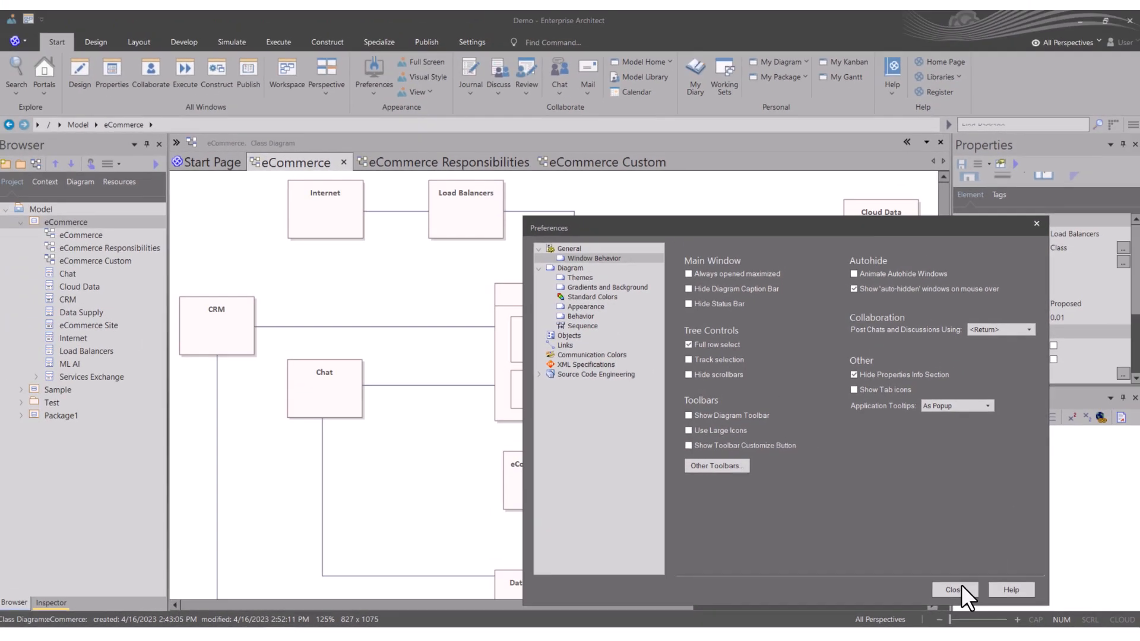
pyautogui.click(1031, 577)
# Step: Review the Layout commands, and switch on Show Diagram Toolbar in the Window Behavior preferences, closing the dialog
pyautogui.click(145, 42)
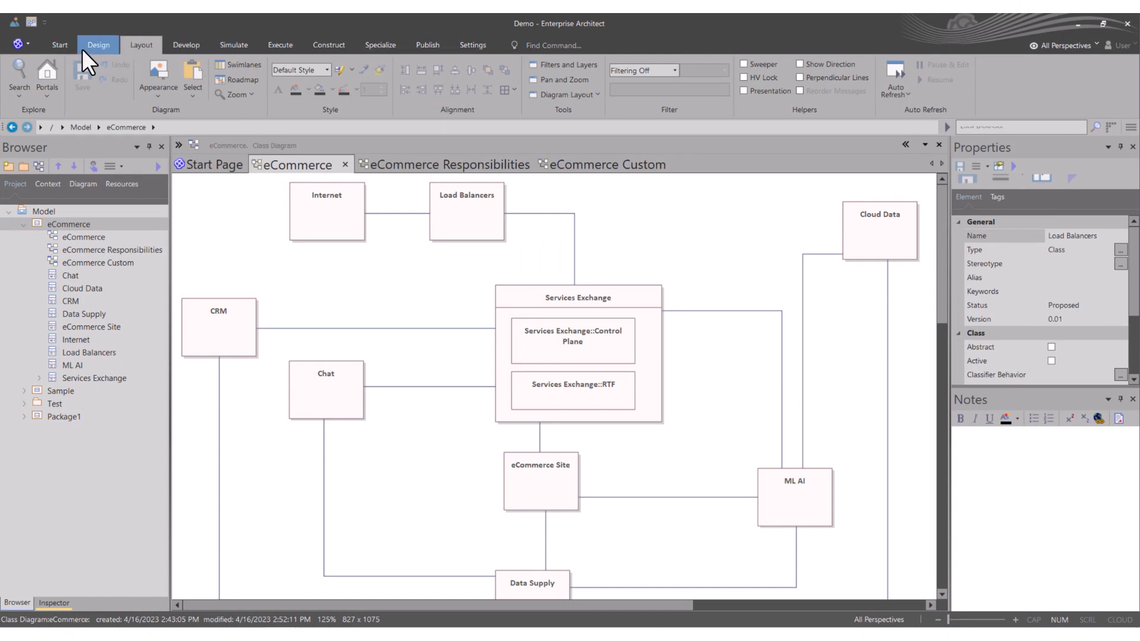
pyautogui.click(62, 46)
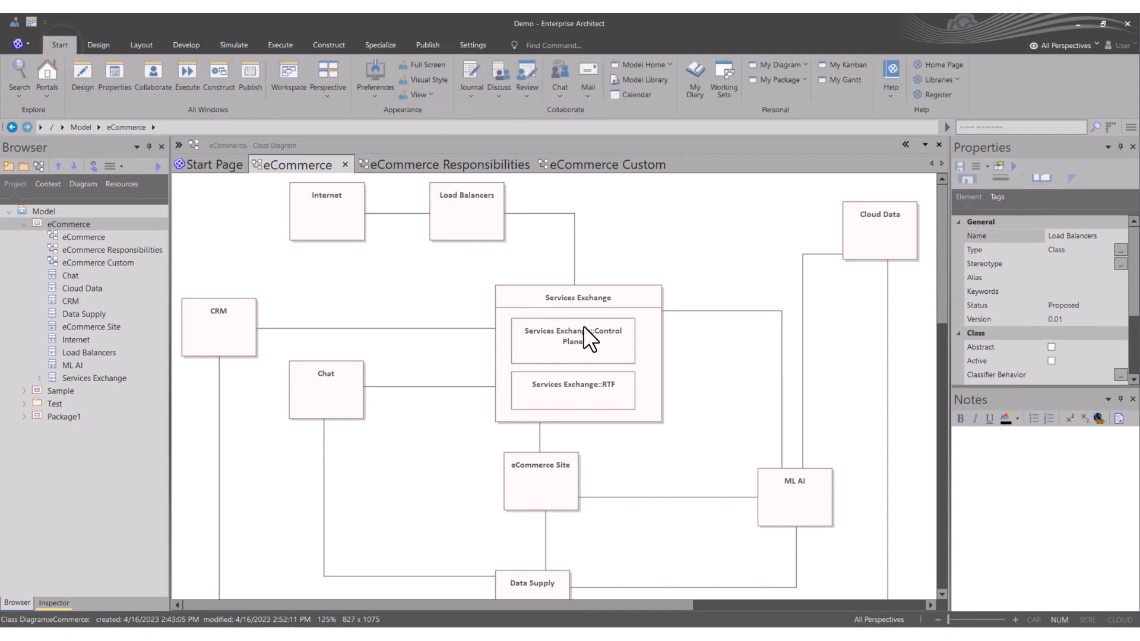
pyautogui.click(368, 74)
pyautogui.moveTo(637, 143); pyautogui.dragTo(855, 219)
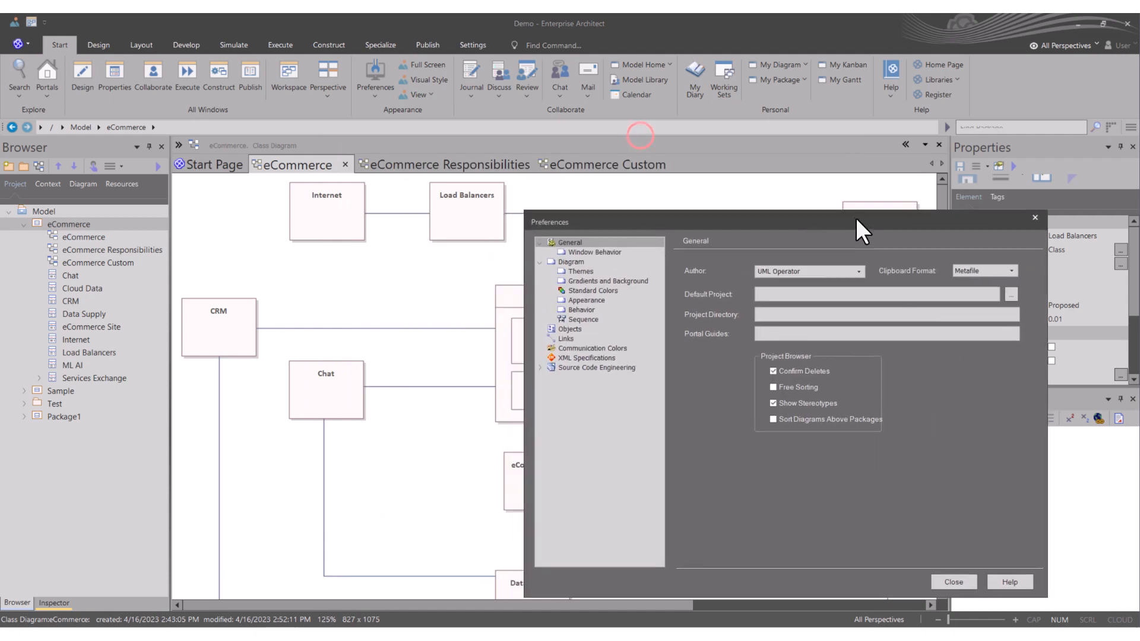
pyautogui.click(582, 251)
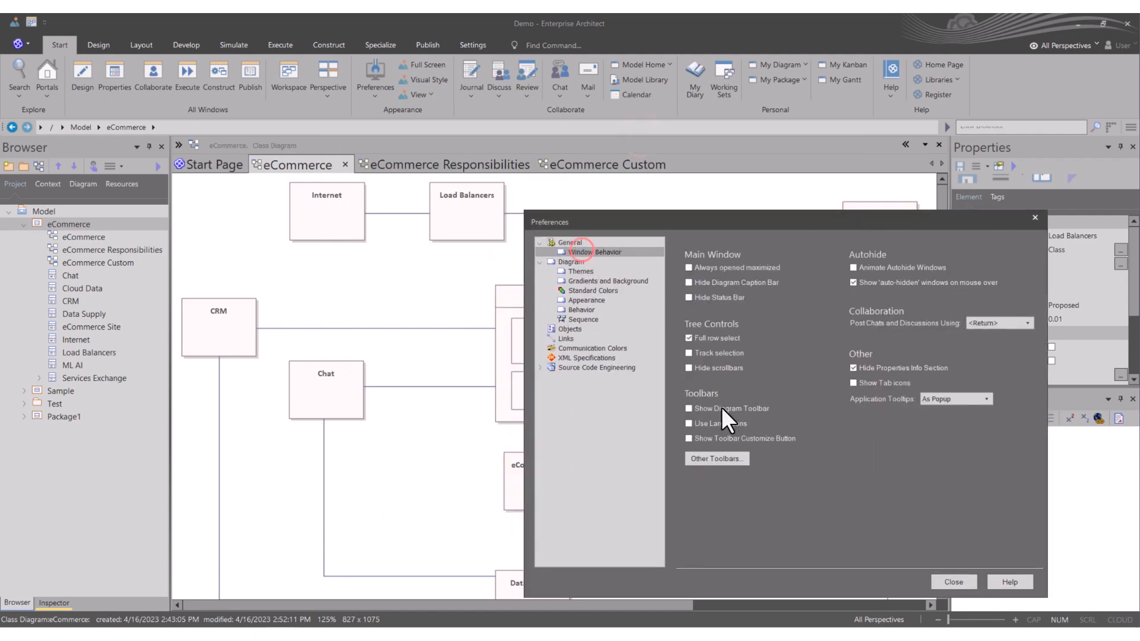
pyautogui.click(688, 409)
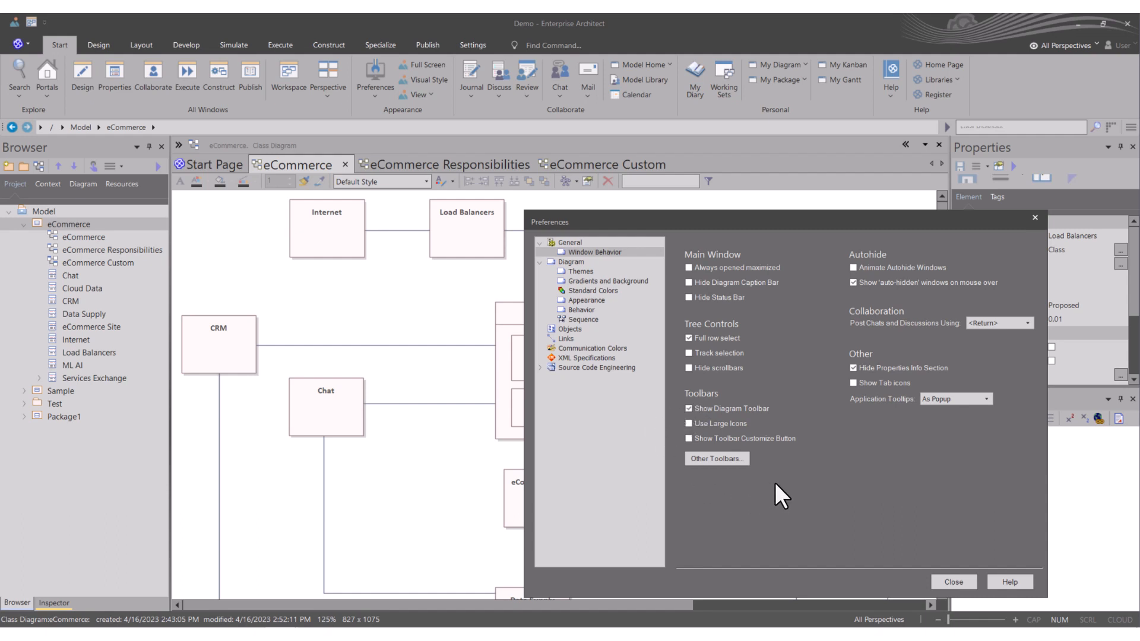
pyautogui.click(967, 582)
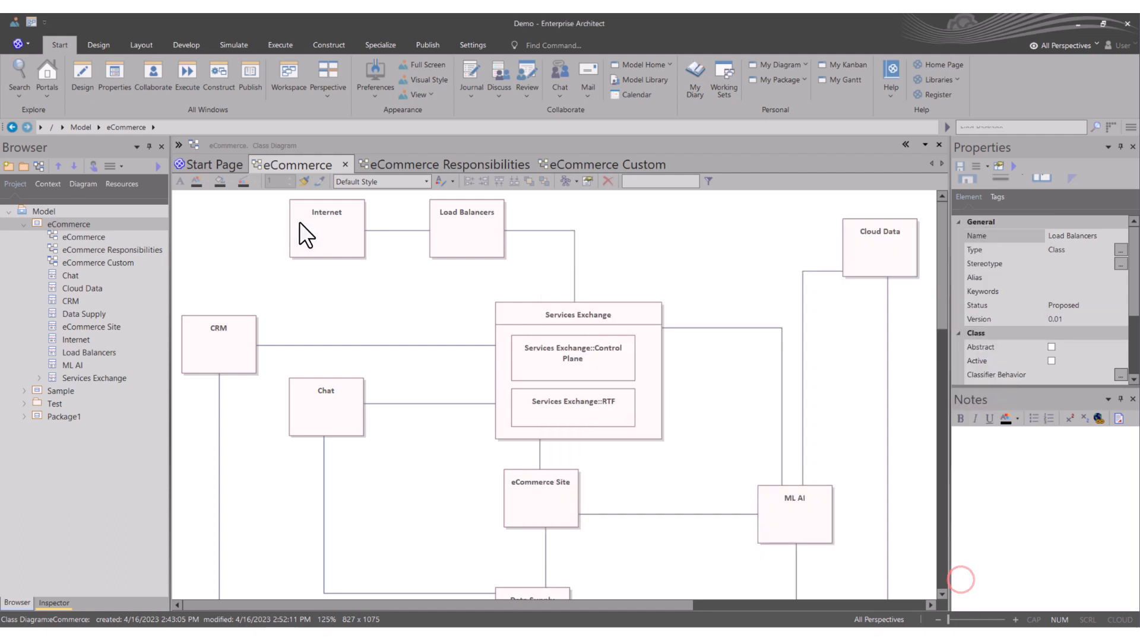
# Step: View the diagram toolbar on the eCommerce, eCommerce Responsibilities and eCommerce Custom diagrams, ending on eCommerce Custom
pyautogui.click(309, 159)
pyautogui.click(427, 159)
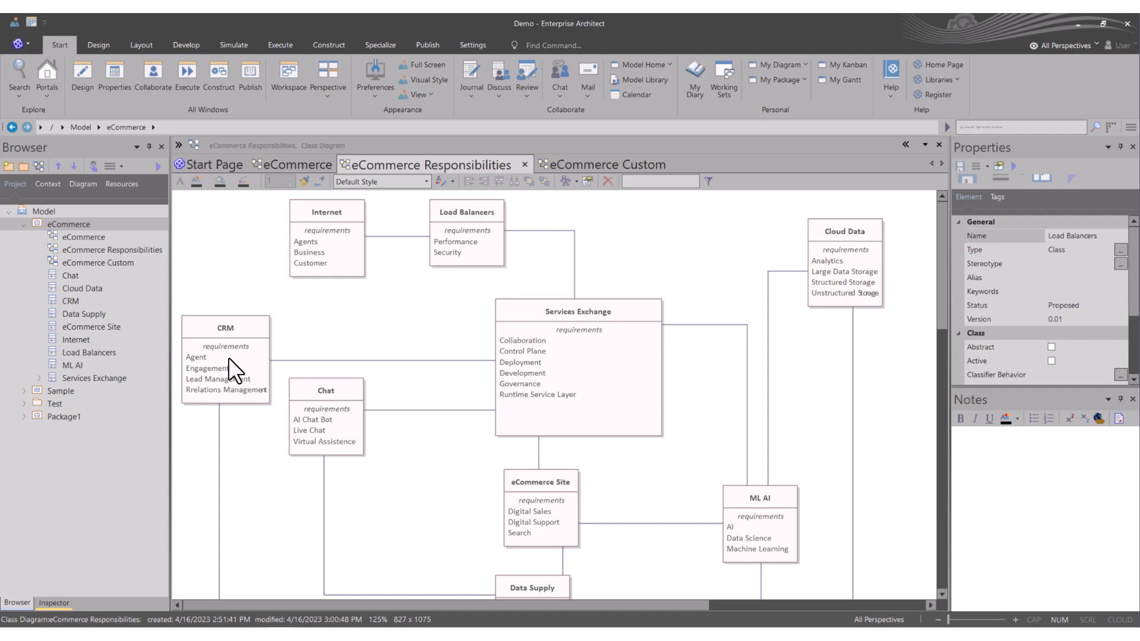
pyautogui.click(579, 162)
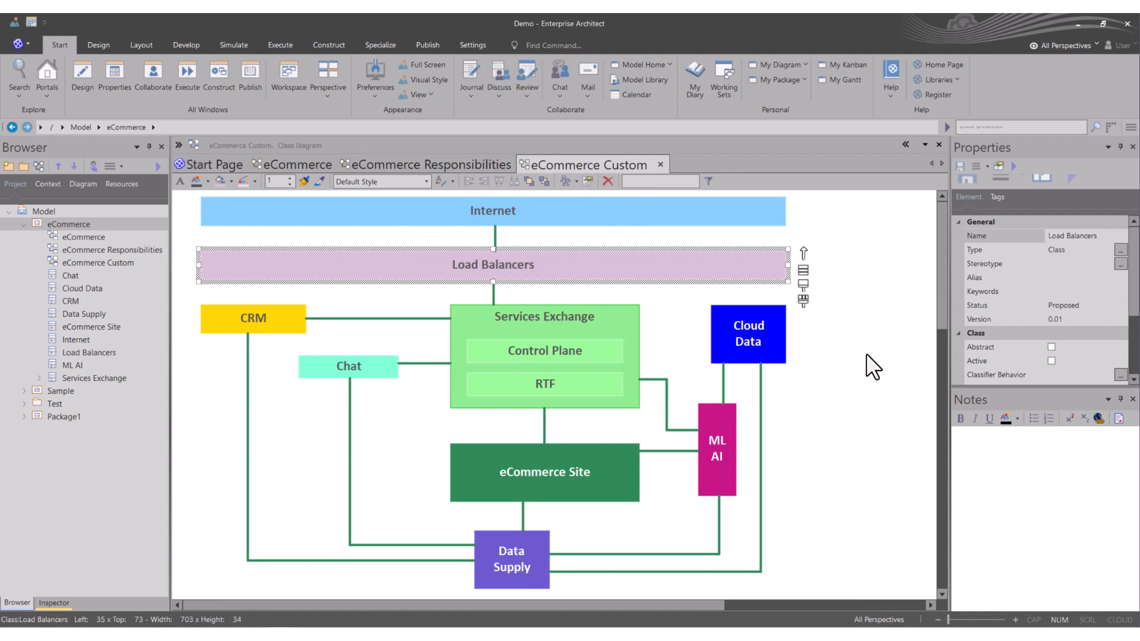
pyautogui.click(300, 165)
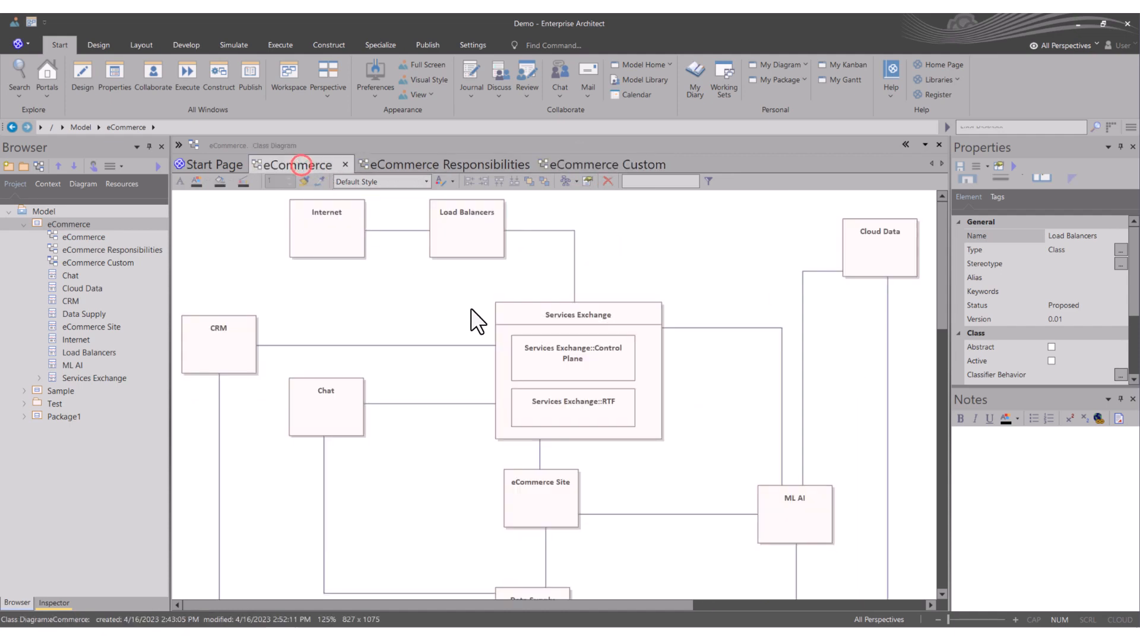
pyautogui.click(569, 164)
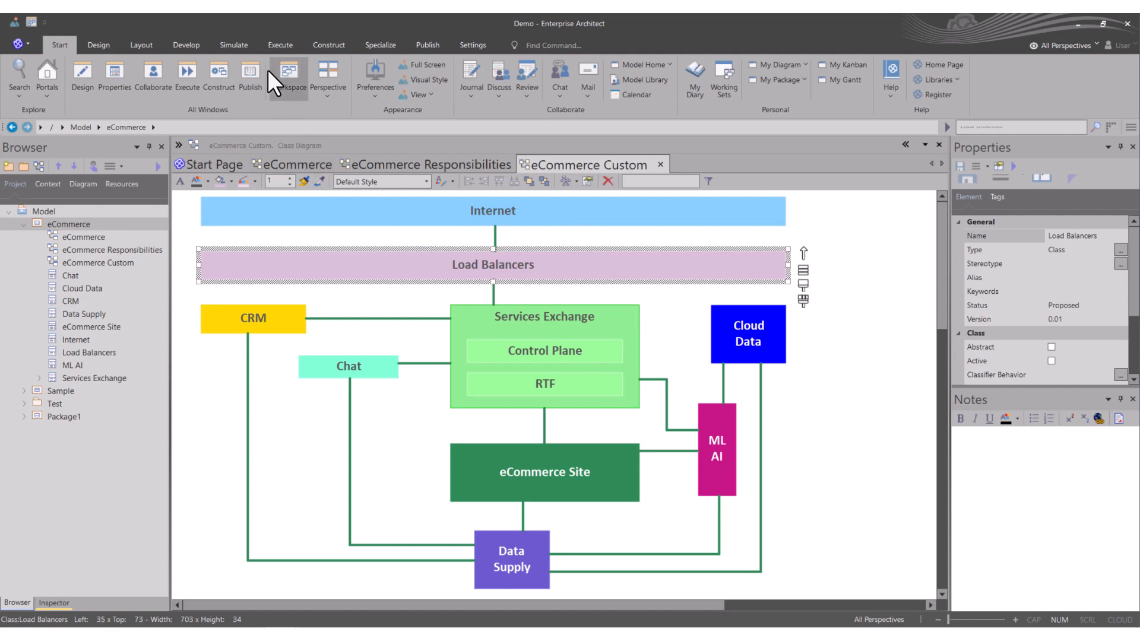
# Step: Open the Window Behavior preferences, move the dialog off the diagram, and toggle Show Diagram Toolbar off and back on
pyautogui.click(53, 44)
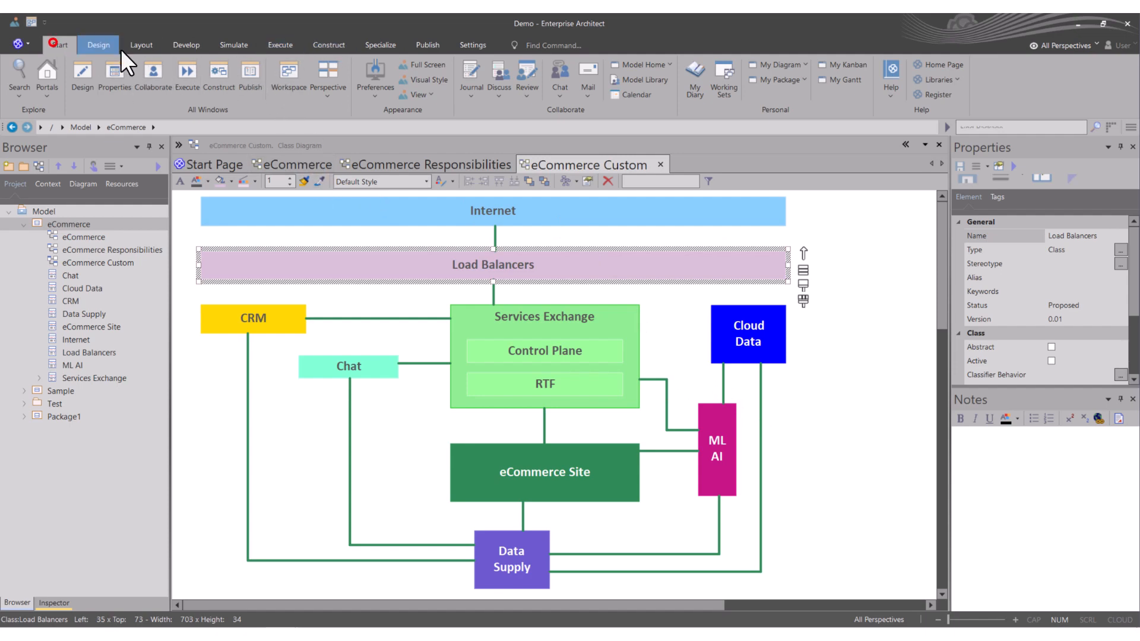
pyautogui.click(374, 77)
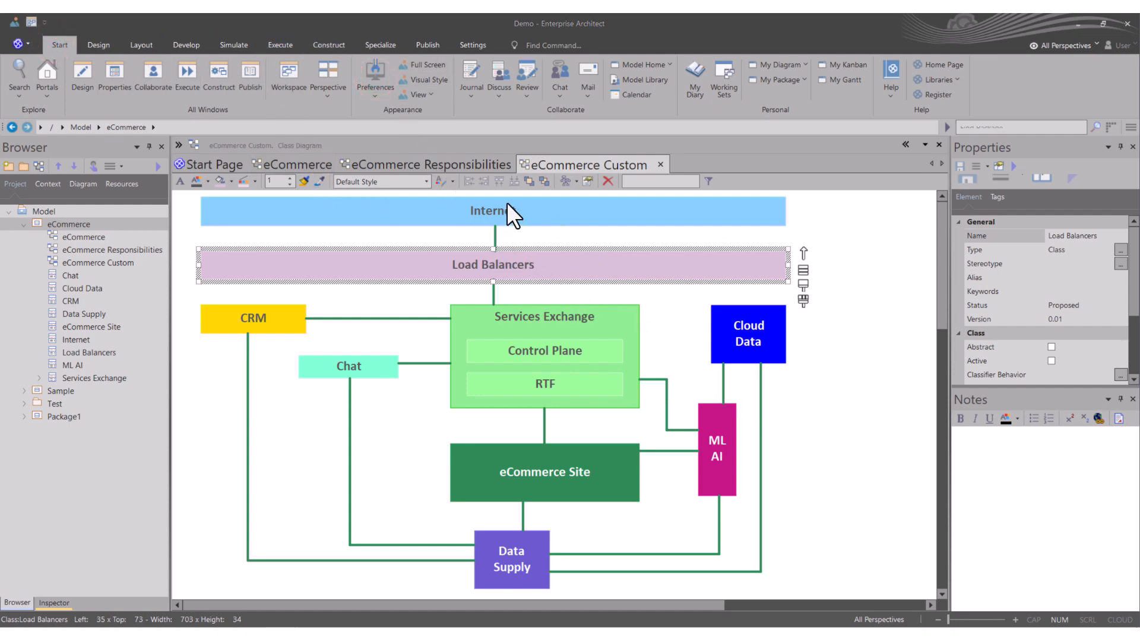
pyautogui.click(371, 168)
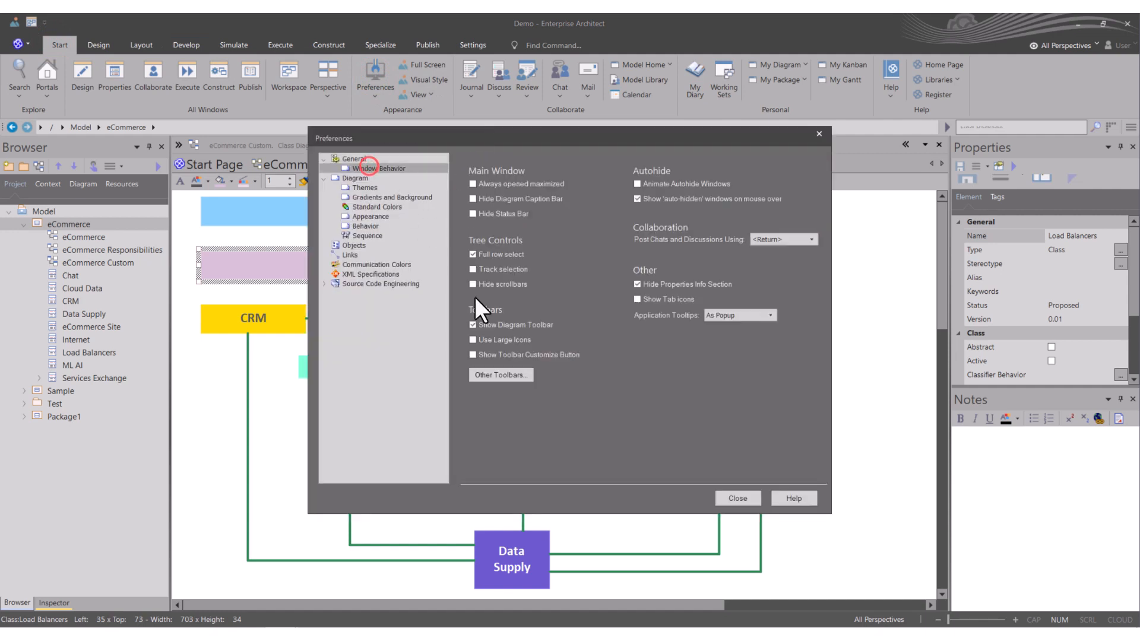
pyautogui.moveTo(597, 136); pyautogui.dragTo(792, 231)
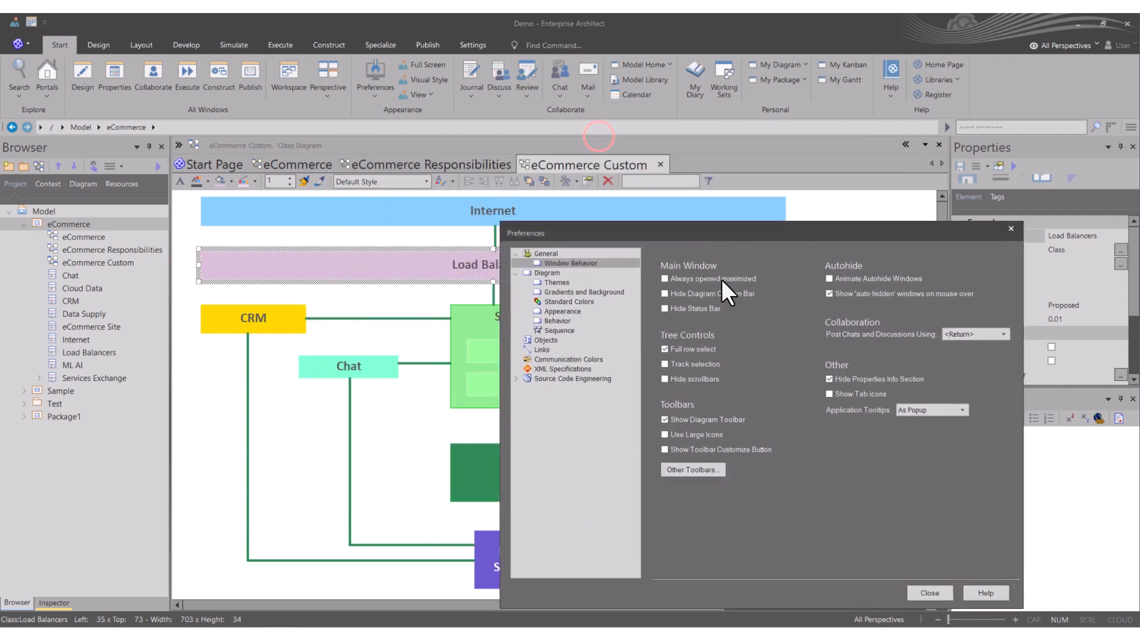
pyautogui.click(662, 419)
pyautogui.click(663, 419)
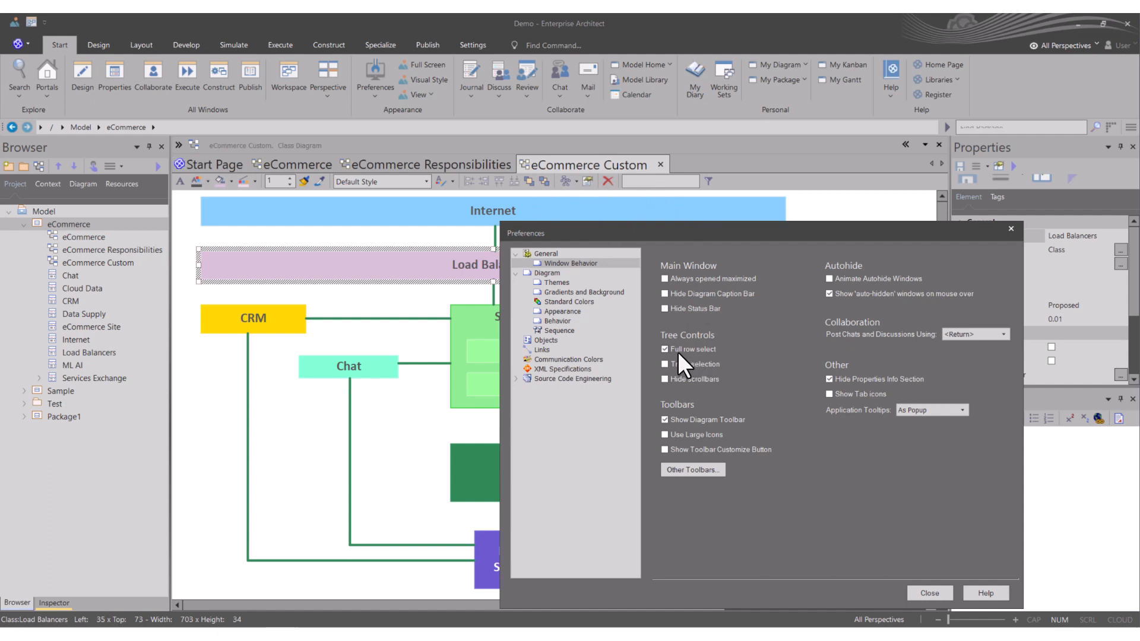
# Step: Toggle Show Diagram Toolbar off and back on, and switch on Use Large Icons in the Window Behavior preferences
pyautogui.click(664, 419)
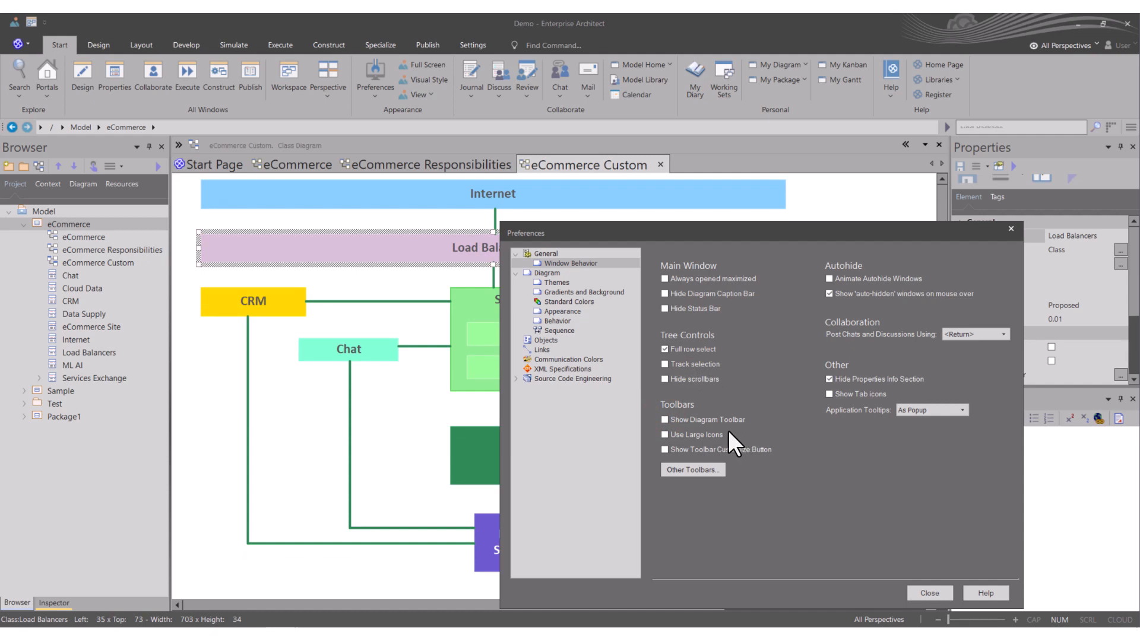
pyautogui.click(664, 418)
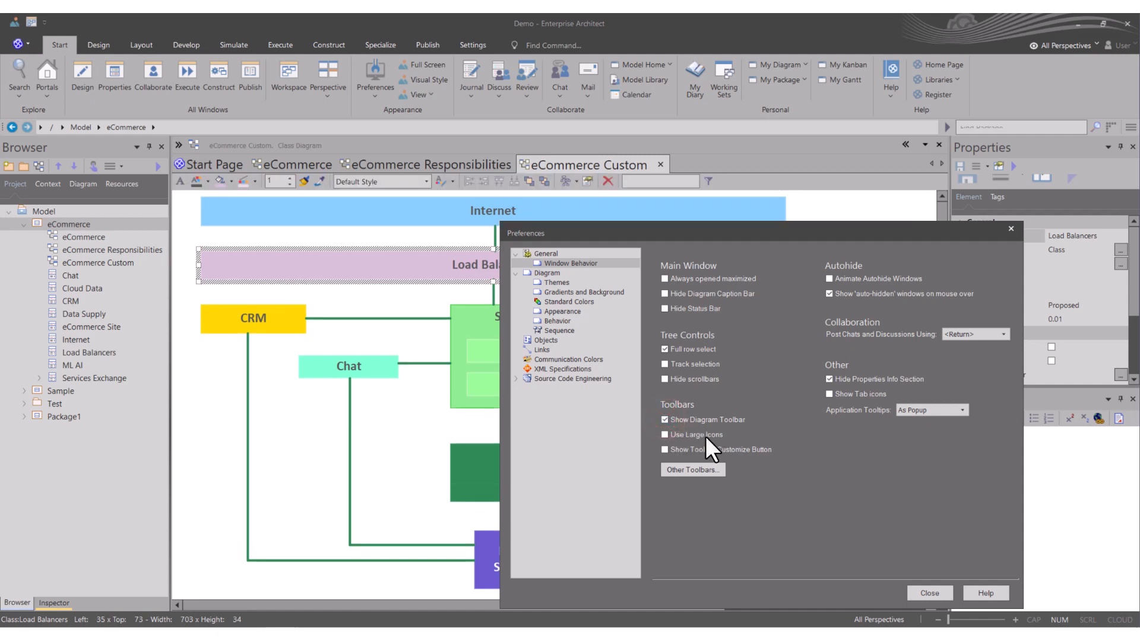
pyautogui.click(664, 434)
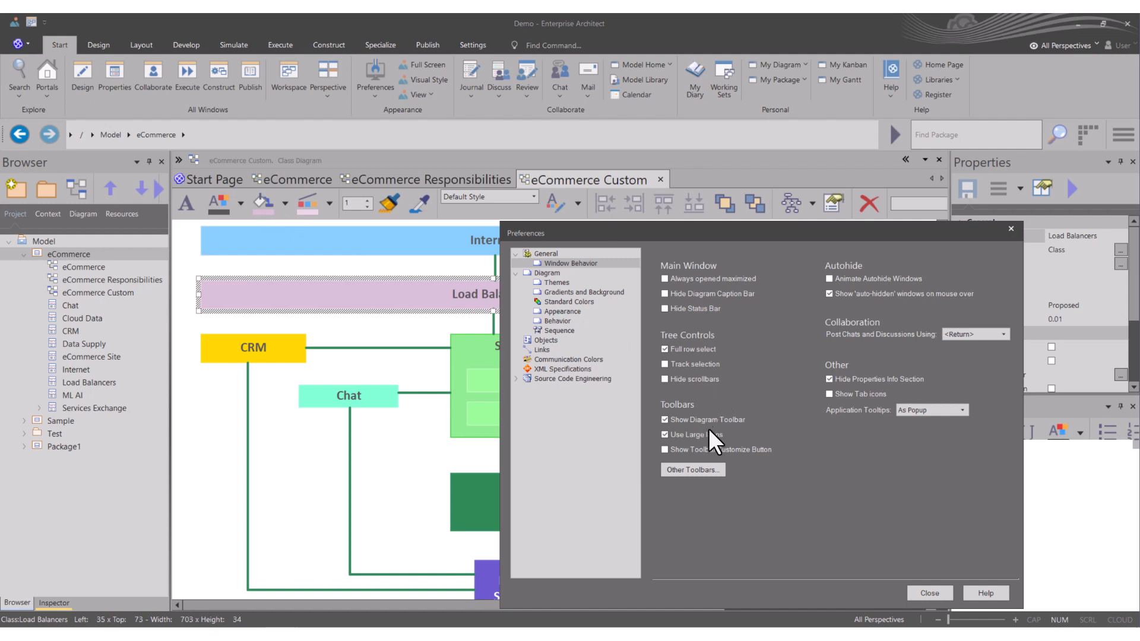
# Step: Switch off Show Diagram Toolbar and Use Large Icons, moving the Preferences dialog clear of the eCommerce Custom diagram's elements
pyautogui.click(665, 420)
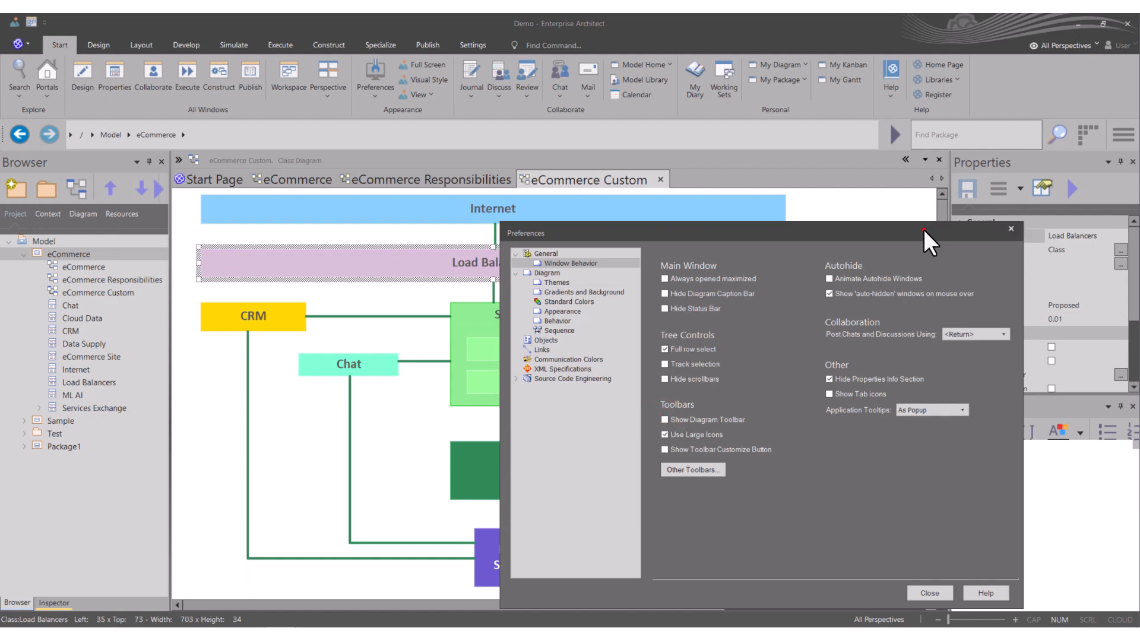
pyautogui.moveTo(923, 229); pyautogui.dragTo(744, 227)
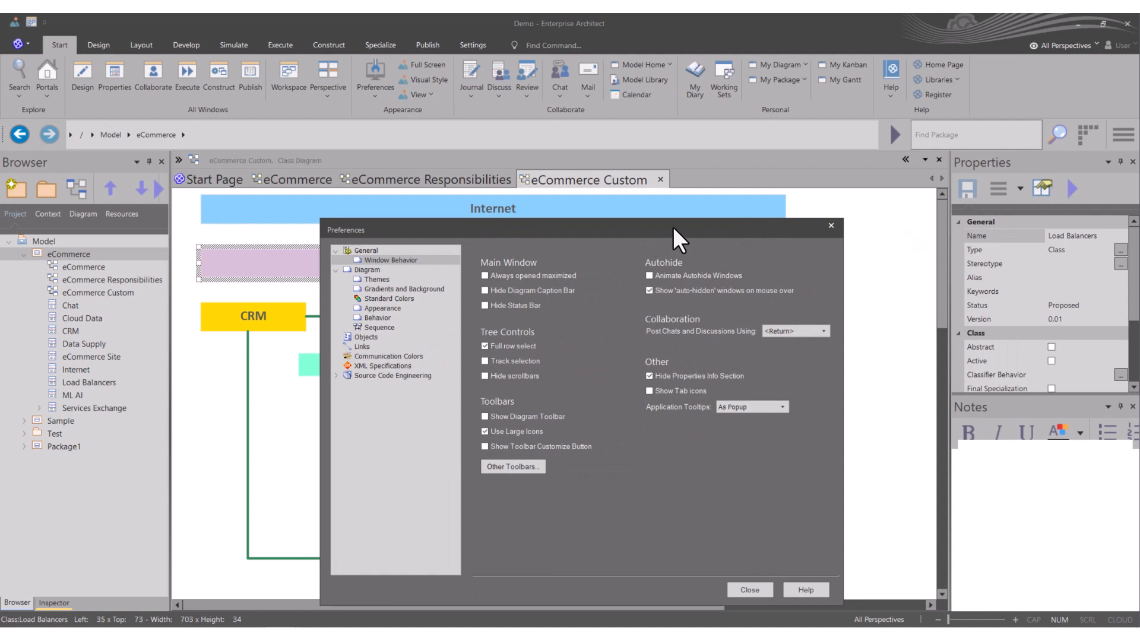
pyautogui.moveTo(674, 228); pyautogui.dragTo(897, 205)
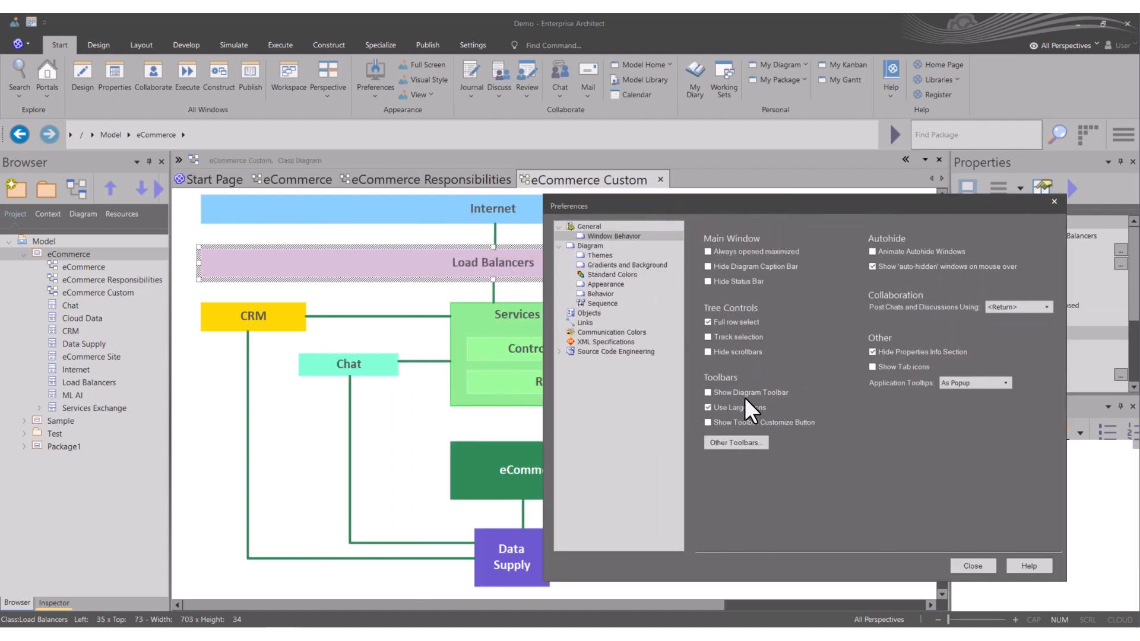
pyautogui.click(708, 406)
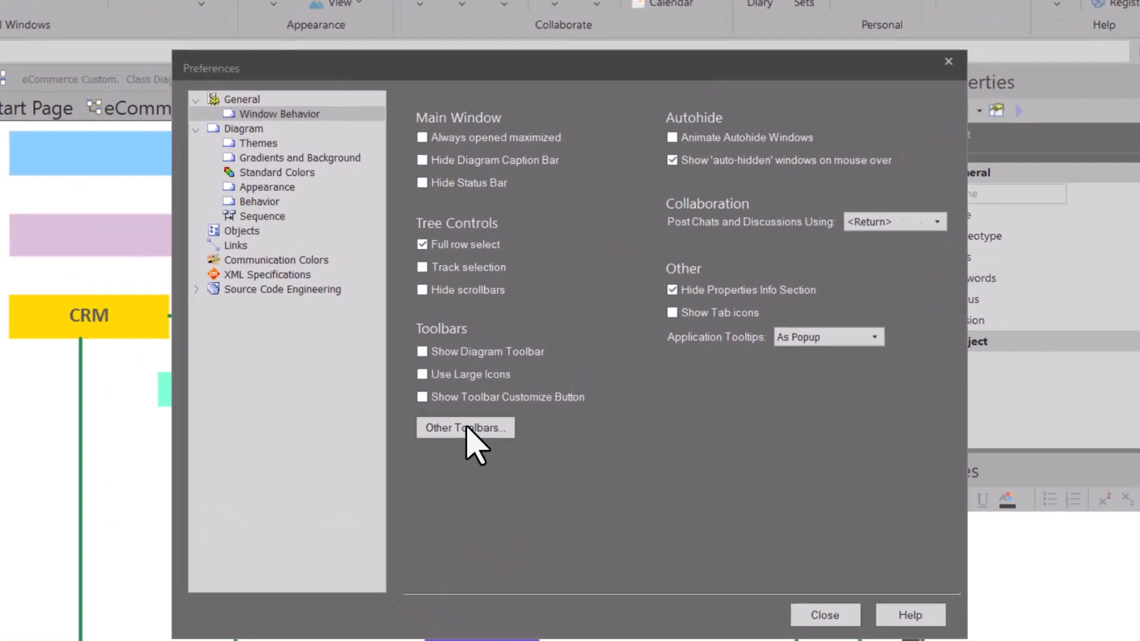
# Step: Open the customization of the other toolbars and review its Keyboard, Menu and Options settings, returning to the toolbar list
pyautogui.click(503, 374)
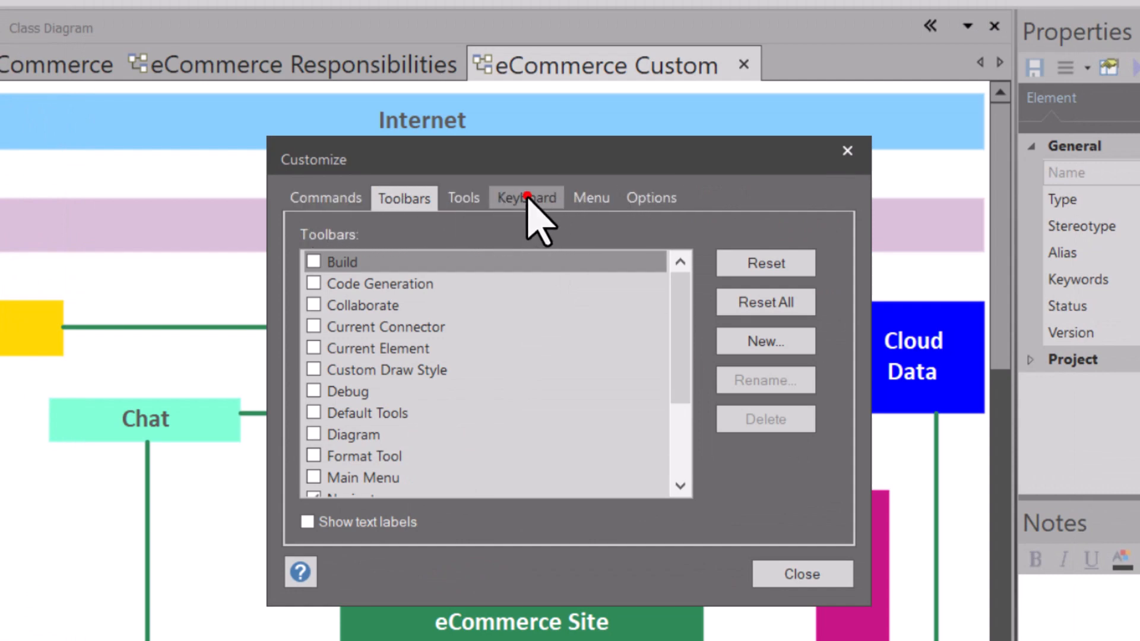
pyautogui.click(527, 199)
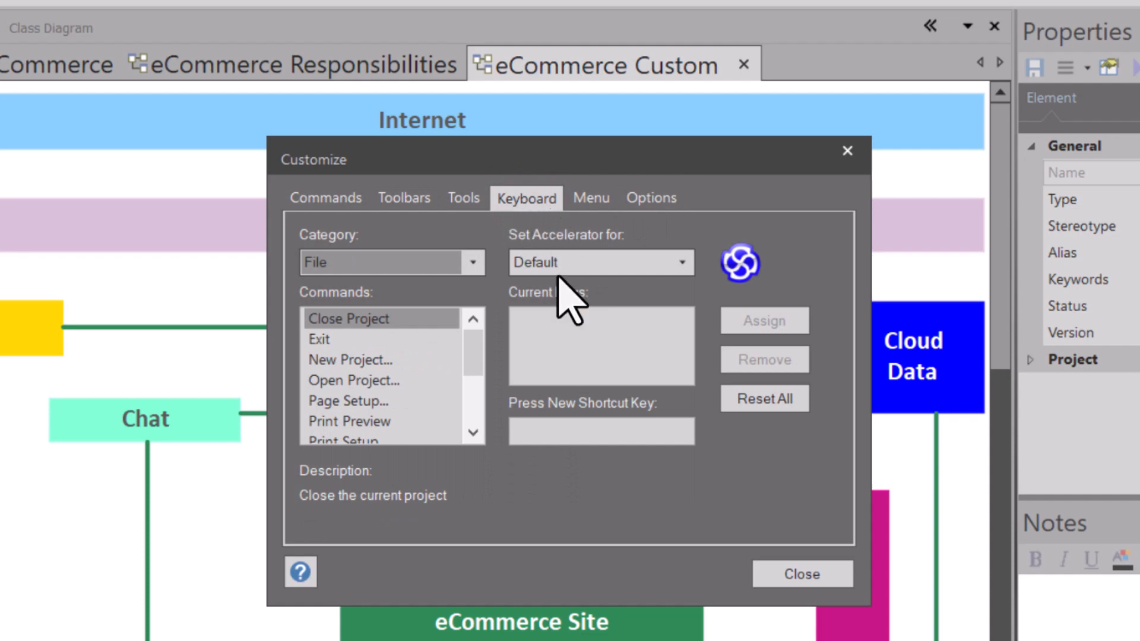
pyautogui.click(591, 201)
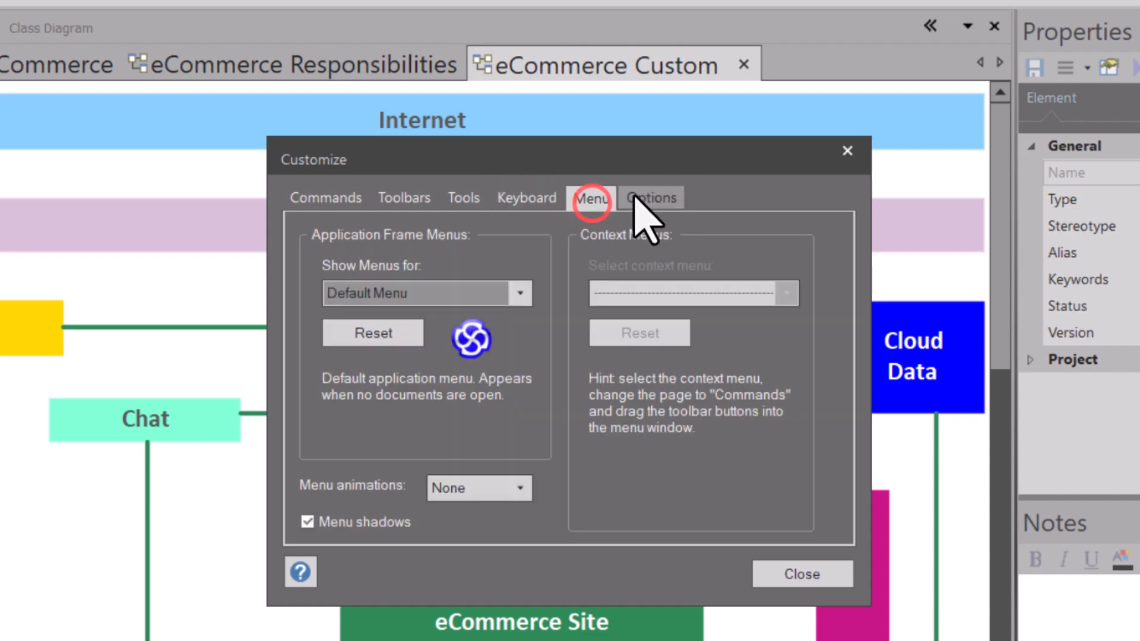
pyautogui.click(649, 199)
pyautogui.click(399, 204)
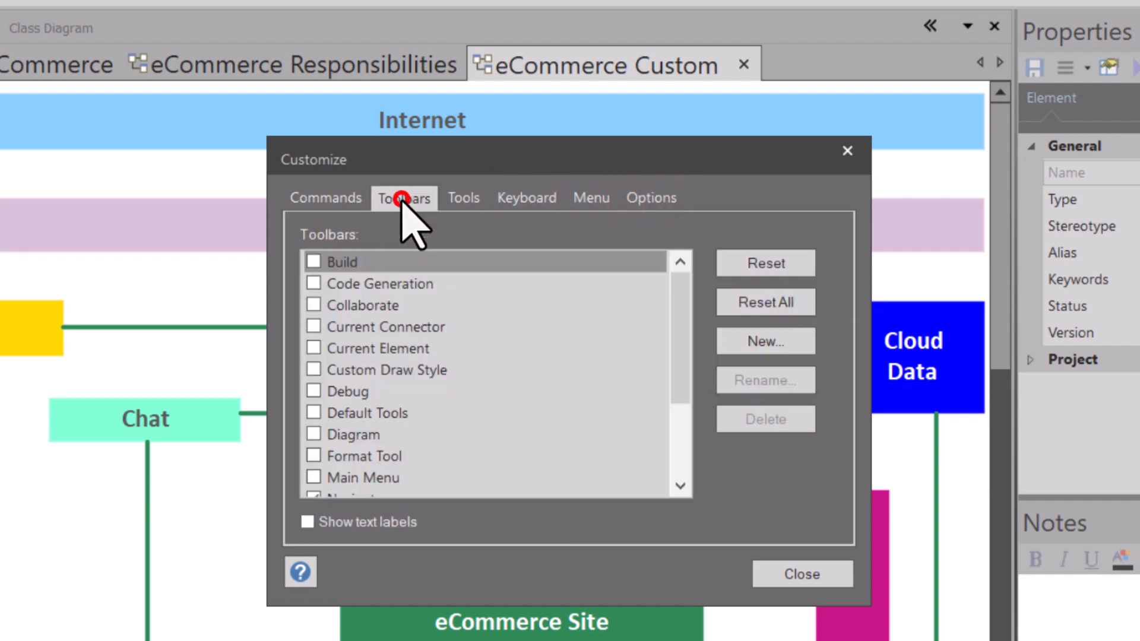
# Step: Toggle the Navigator toolbar off and back on in the toolbar list, and close the Customize dialog
pyautogui.moveTo(677, 330); pyautogui.dragTo(679, 389)
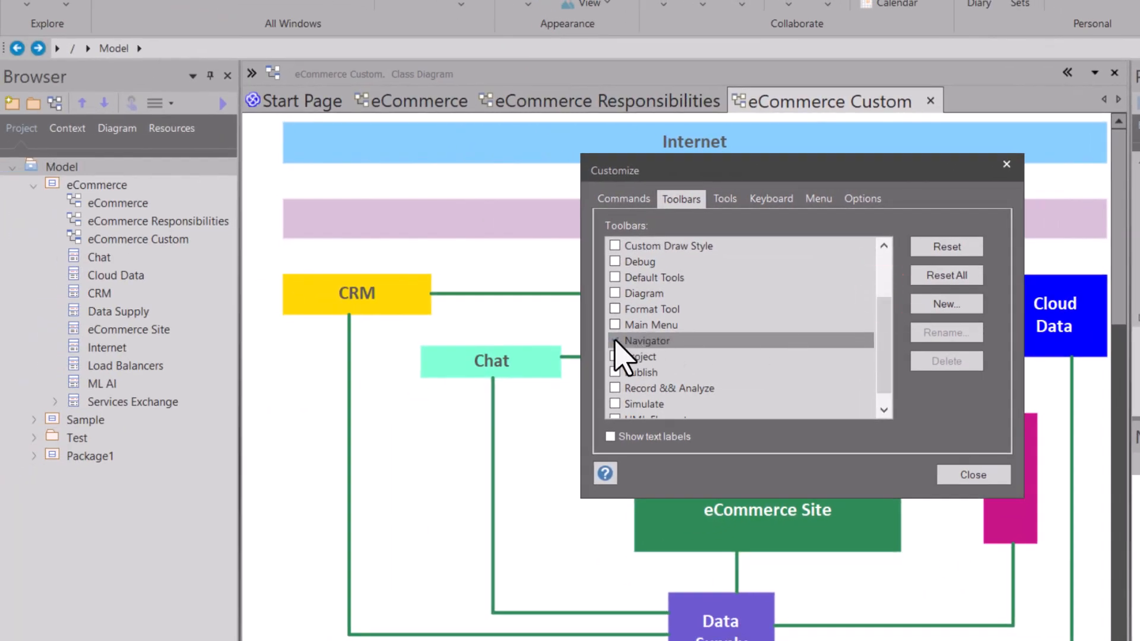
pyautogui.click(615, 340)
pyautogui.click(615, 340)
pyautogui.click(615, 340)
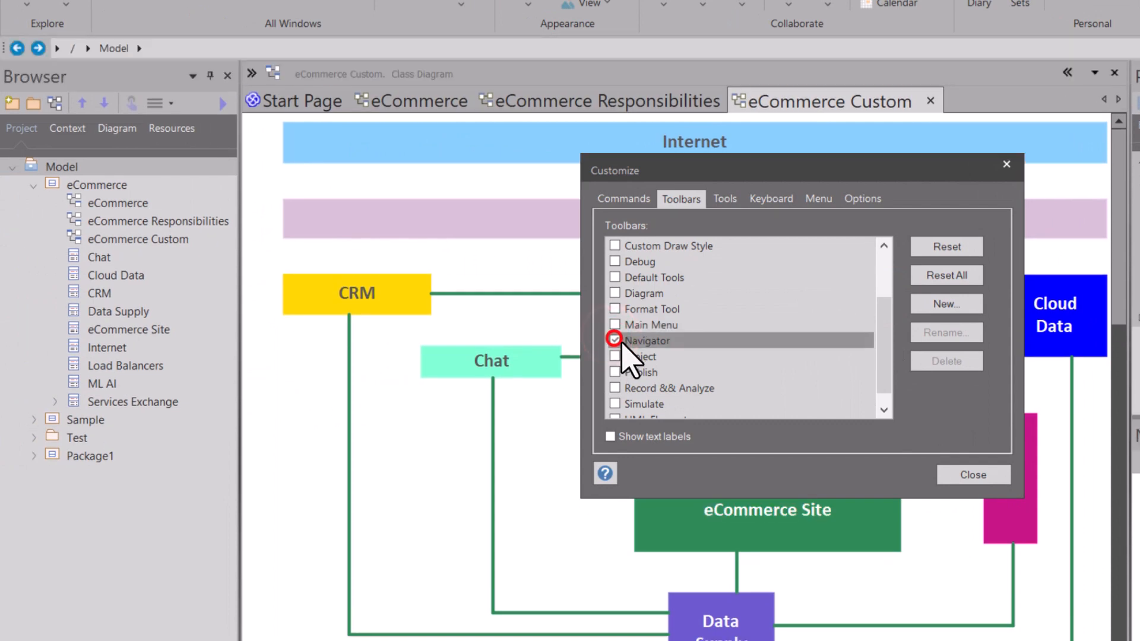
pyautogui.click(969, 475)
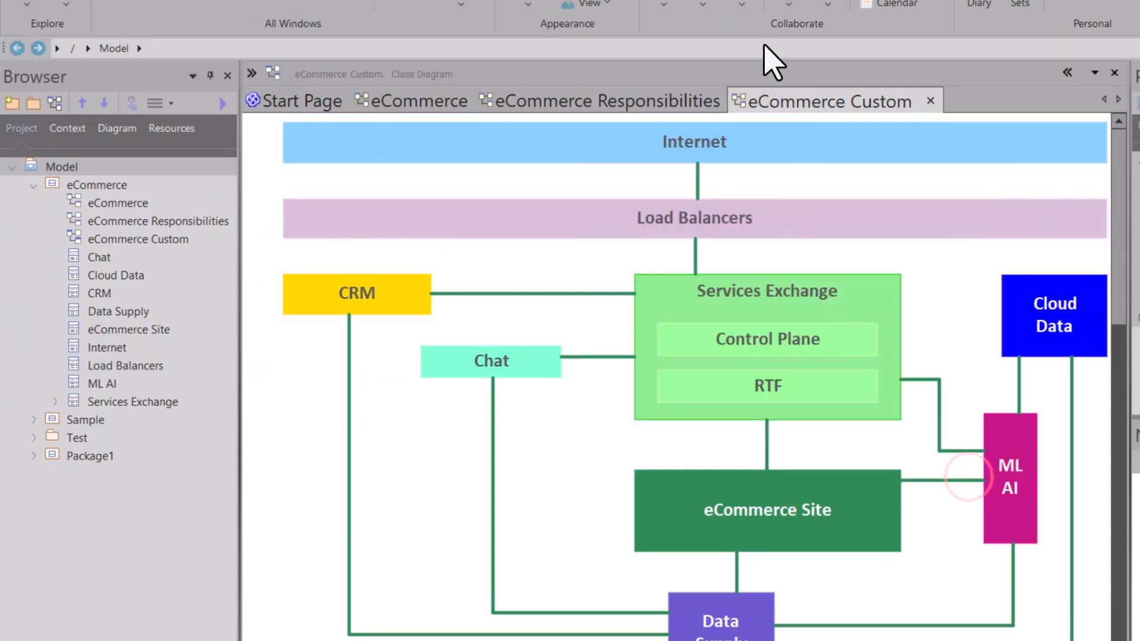
# Step: Reopen the Window Behavior preferences, switch on Animate Autohide Windows and close the dialog
pyautogui.click(530, 1)
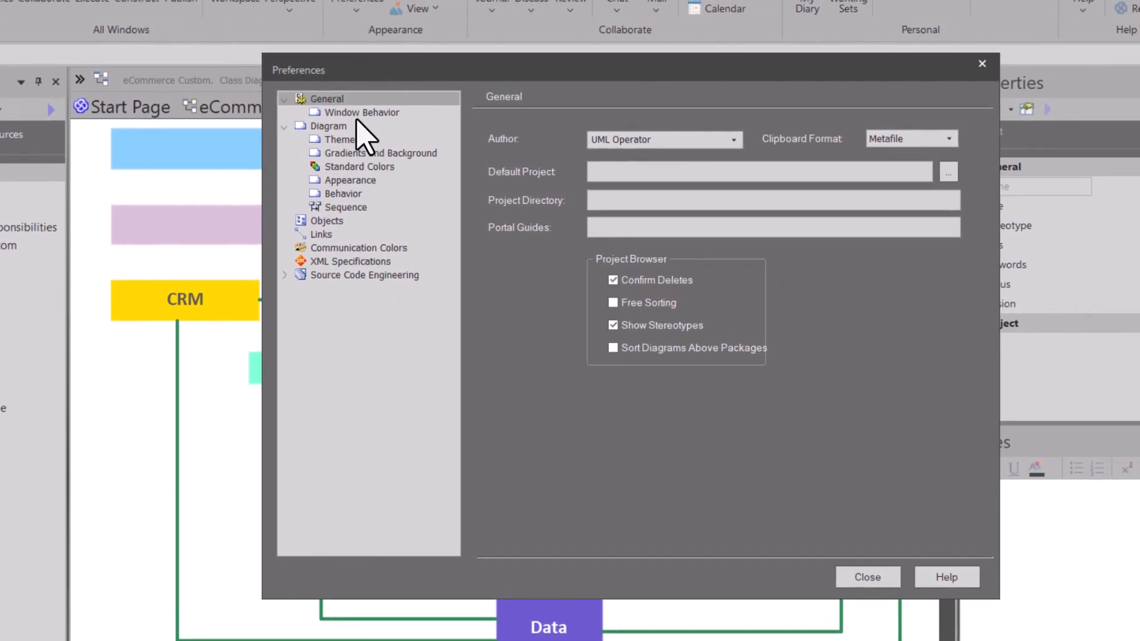
pyautogui.click(524, 106)
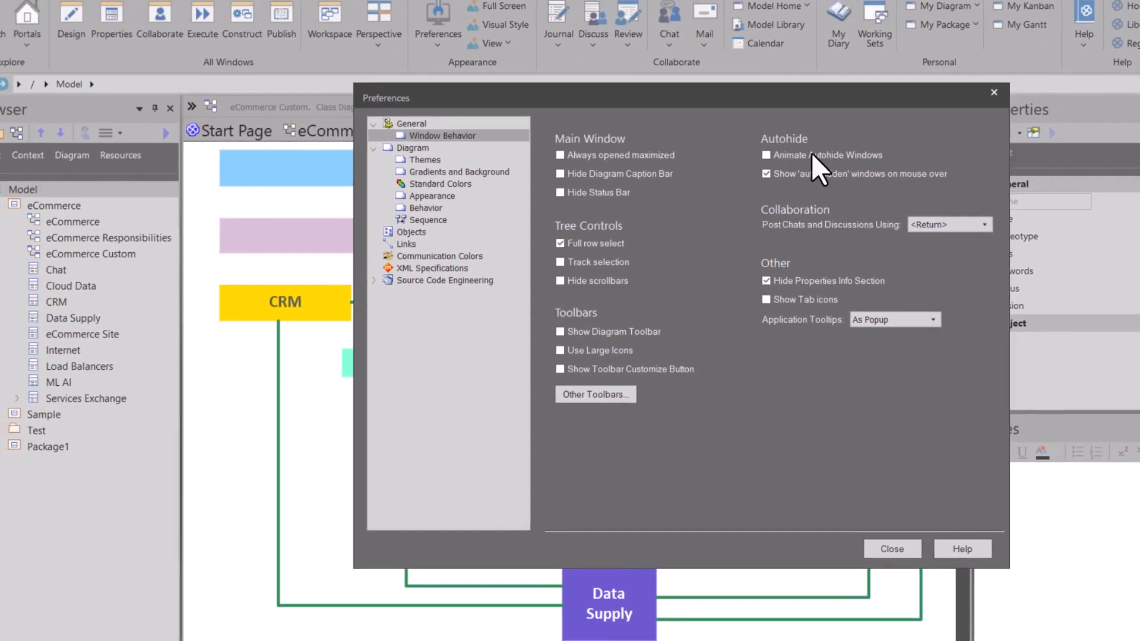
pyautogui.click(775, 159)
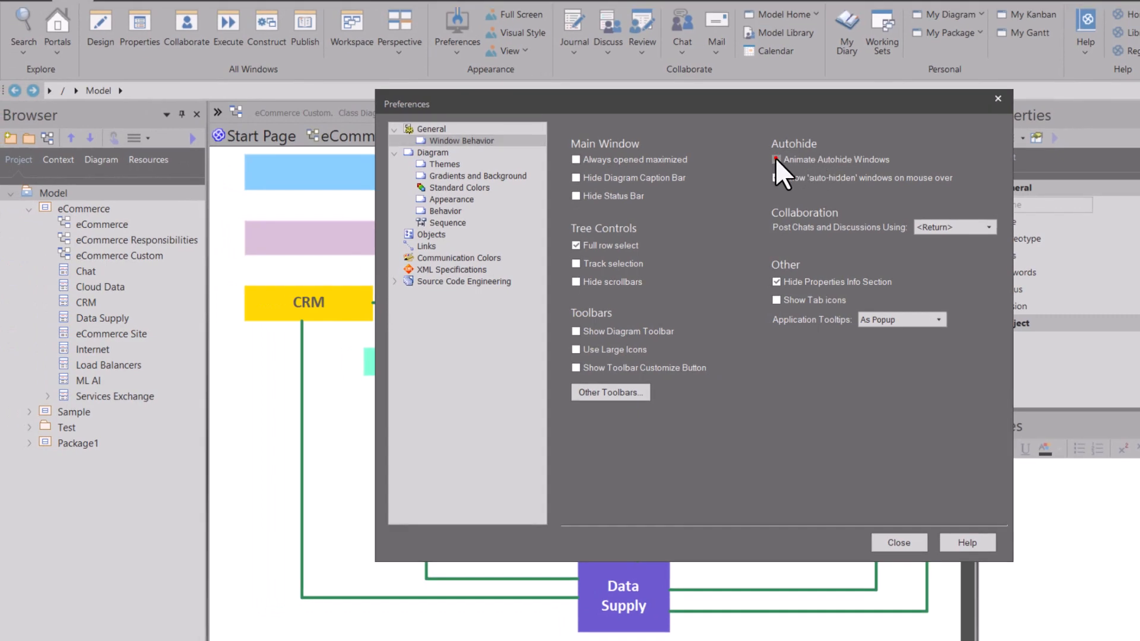
pyautogui.click(897, 538)
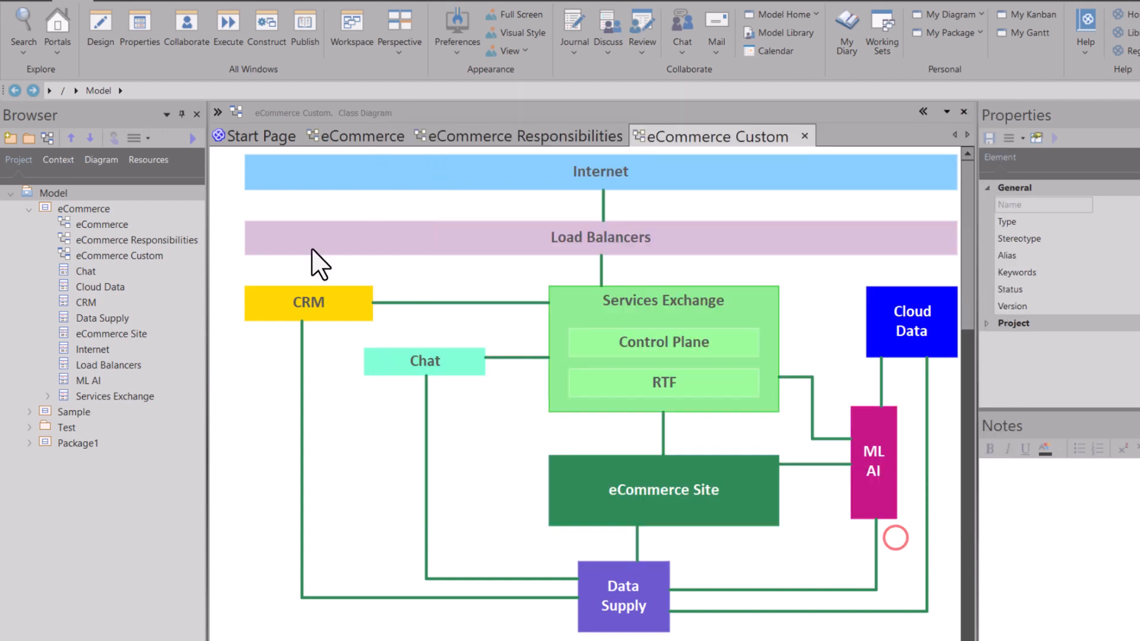
# Step: Auto-hide the docked Browser and Inspector windows and preview each one sliding out with animation
pyautogui.click(181, 114)
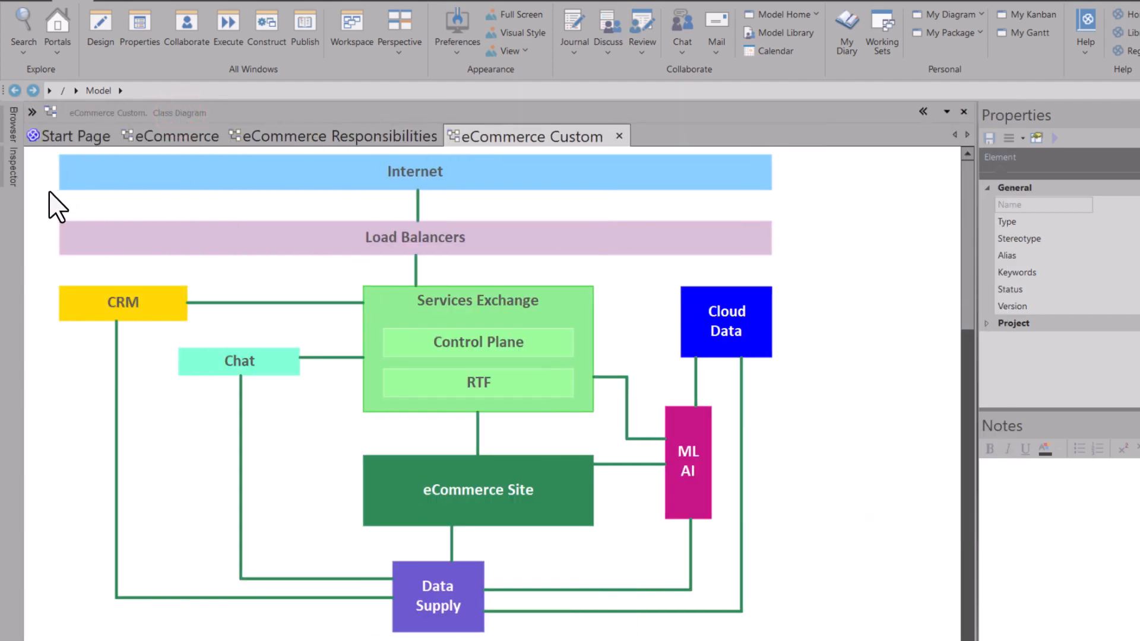
pyautogui.moveTo(12, 162)
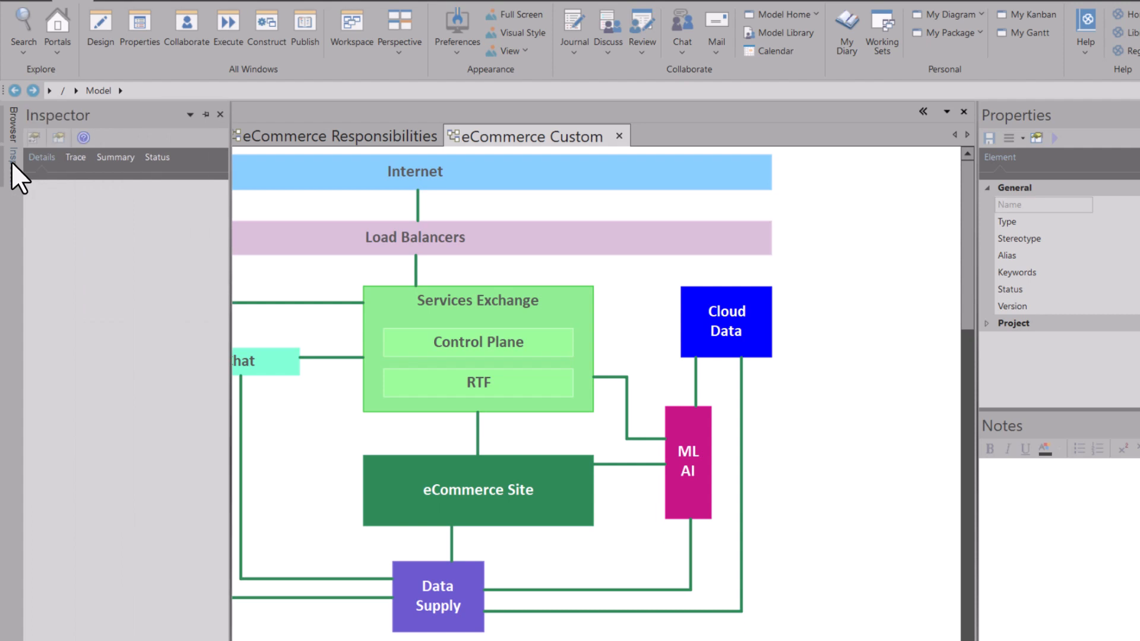
pyautogui.moveTo(9, 126)
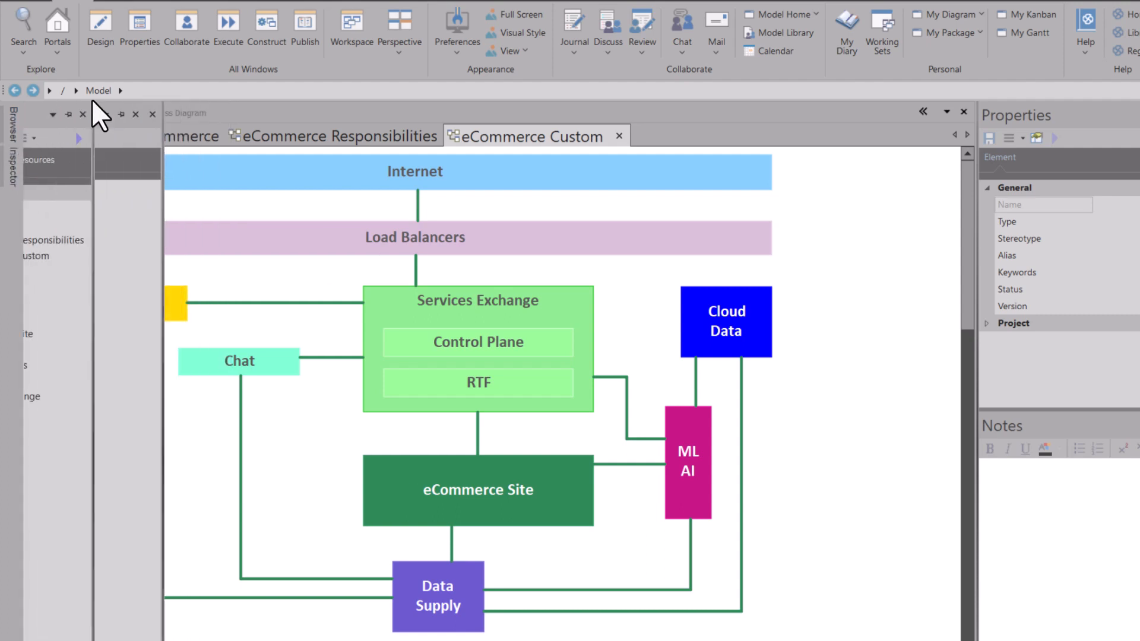
# Step: Switch off Animate Autohide Windows in the Window Behavior preferences, close the dialog and pin the Browser window open again
pyautogui.click(392, 24)
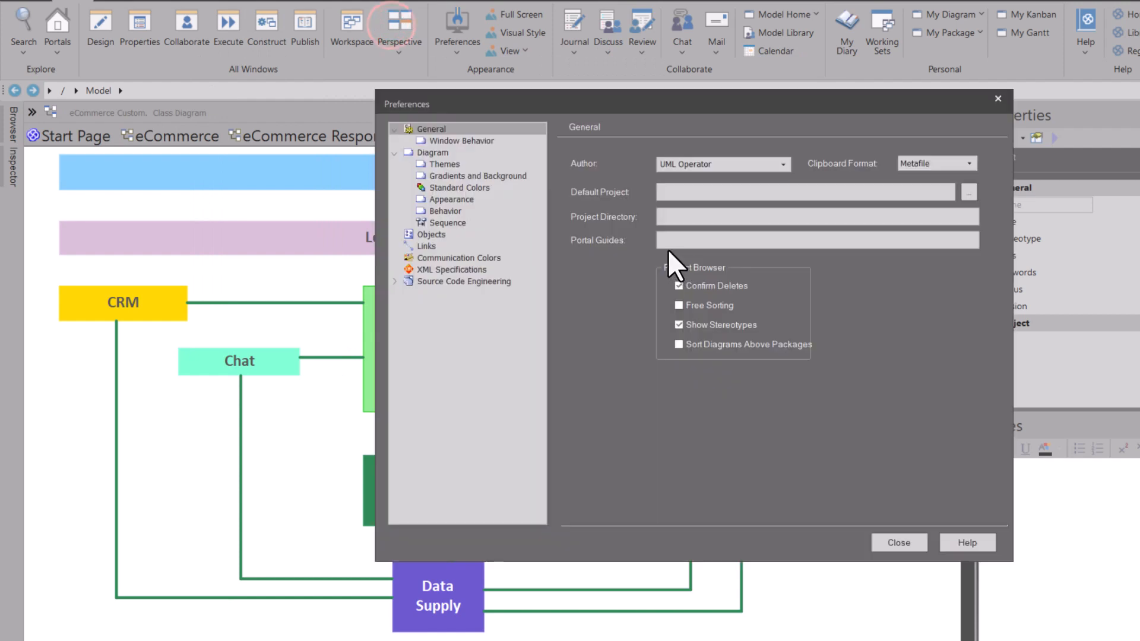
pyautogui.click(432, 141)
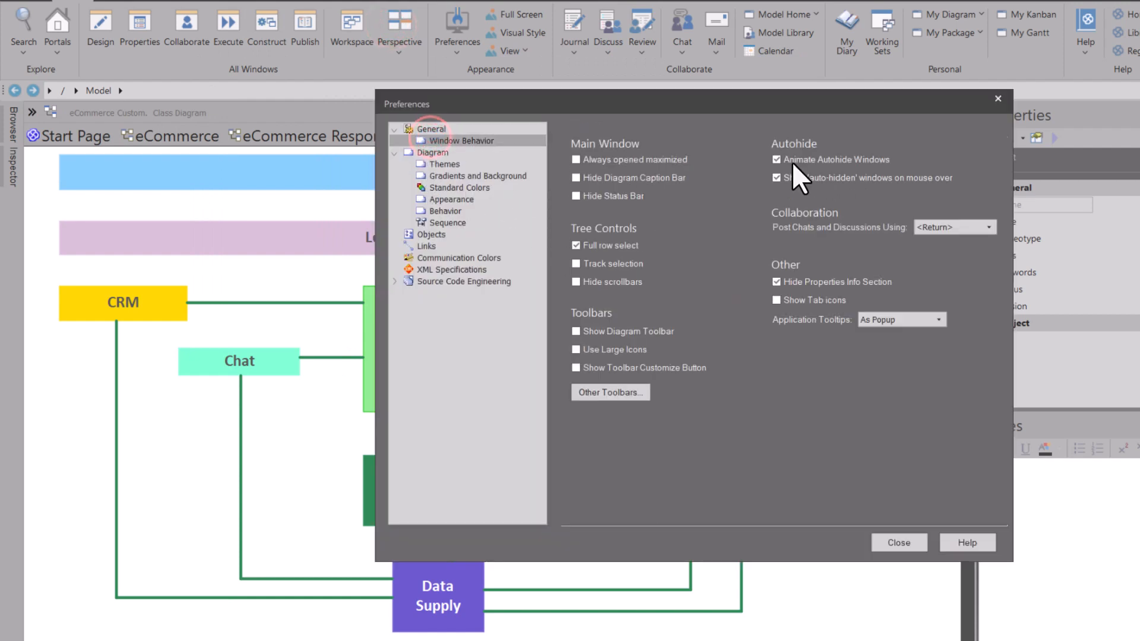
pyautogui.click(776, 159)
pyautogui.click(896, 542)
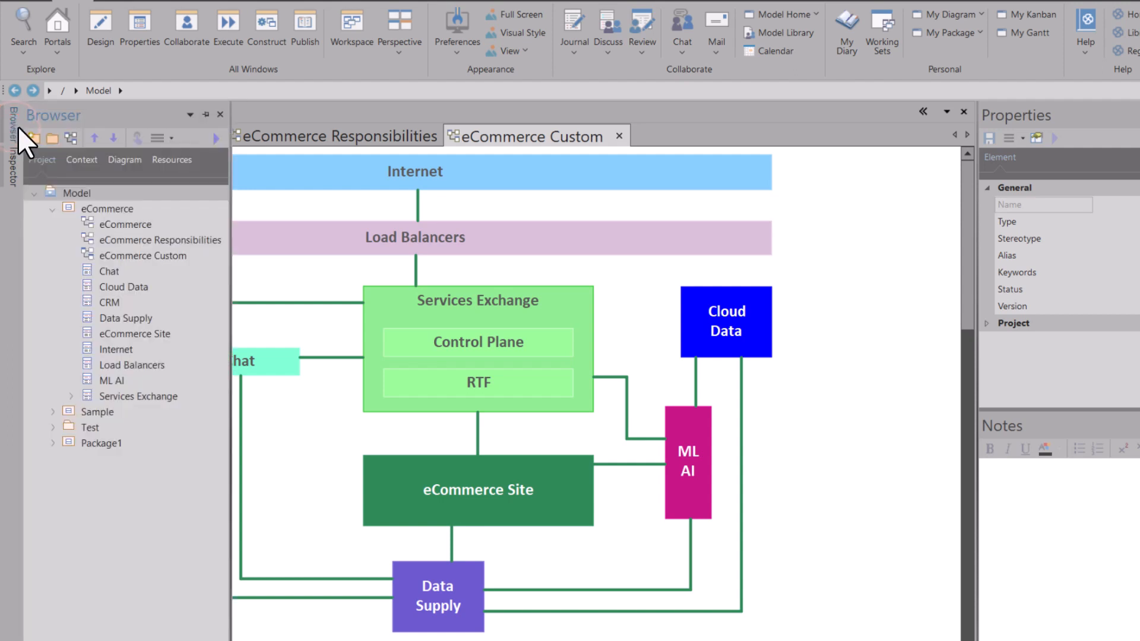
pyautogui.click(206, 114)
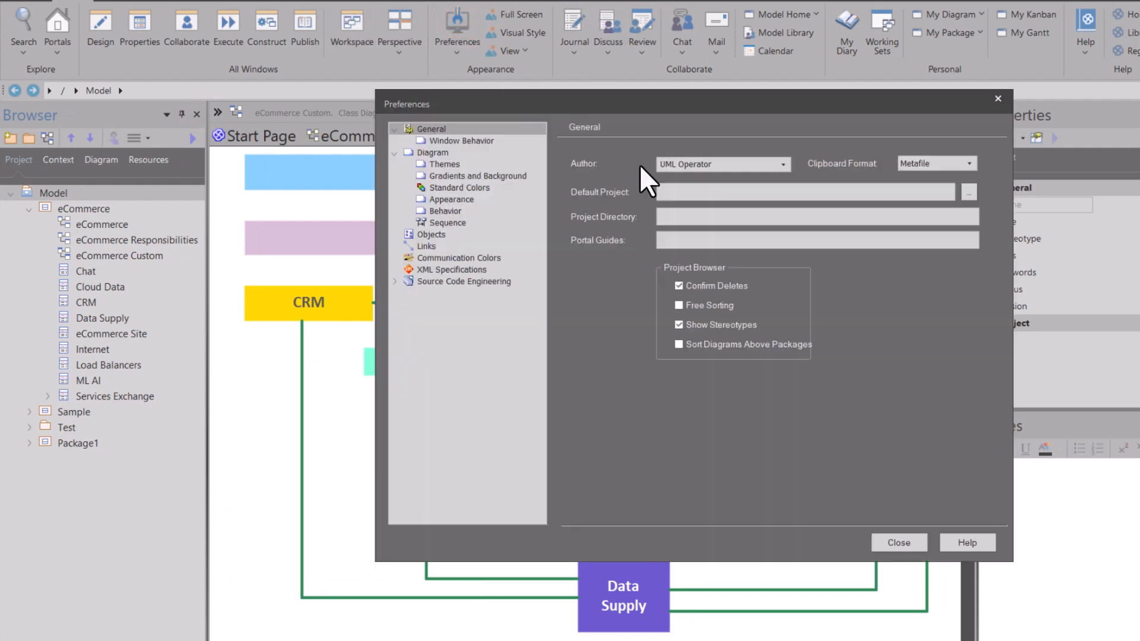
# Step: Switch off Show 'auto-hidden' windows on mouse over in the Window Behavior preferences and close the dialog
pyautogui.click(458, 141)
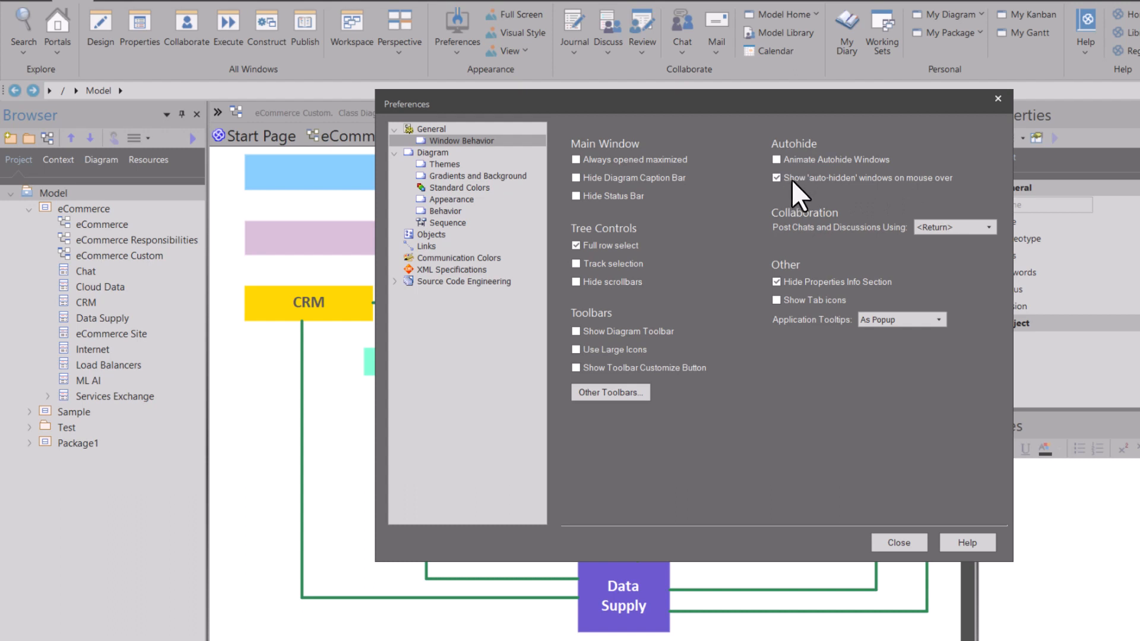
pyautogui.click(775, 178)
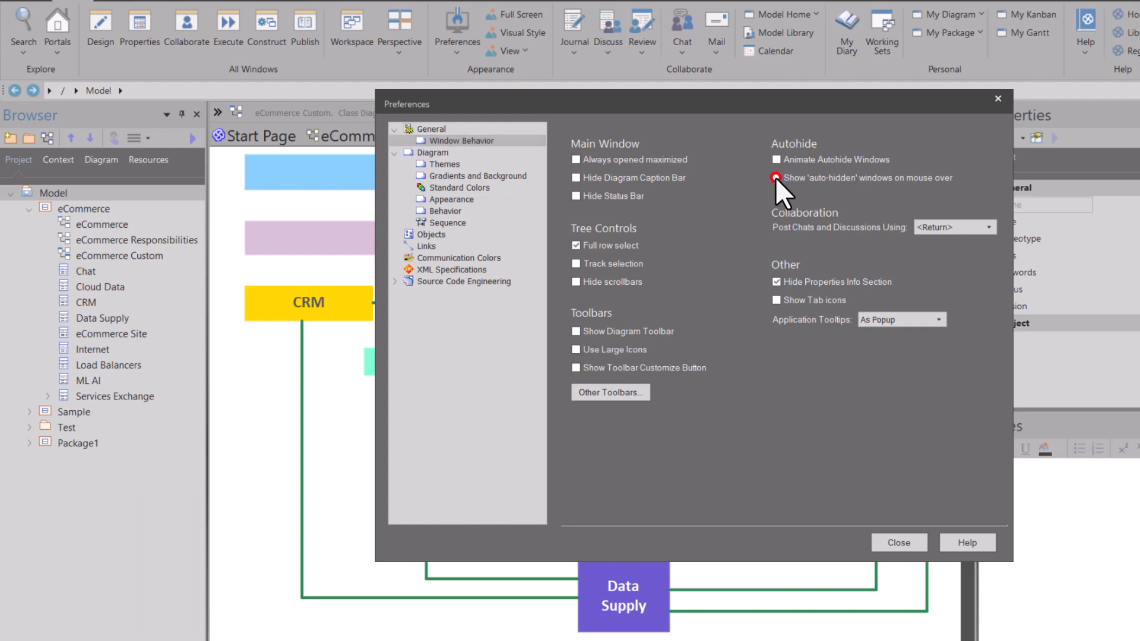
pyautogui.click(894, 543)
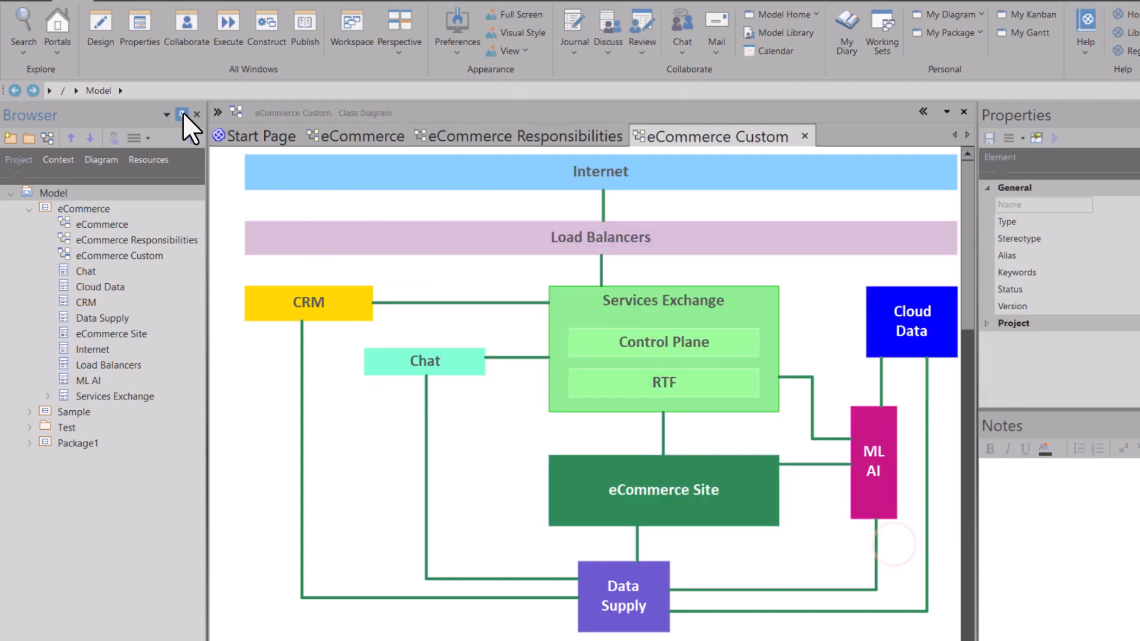
# Step: Auto-hide the Browser window again, and open and collapse the auto-hidden Browser and Inspector windows in turn
pyautogui.click(182, 114)
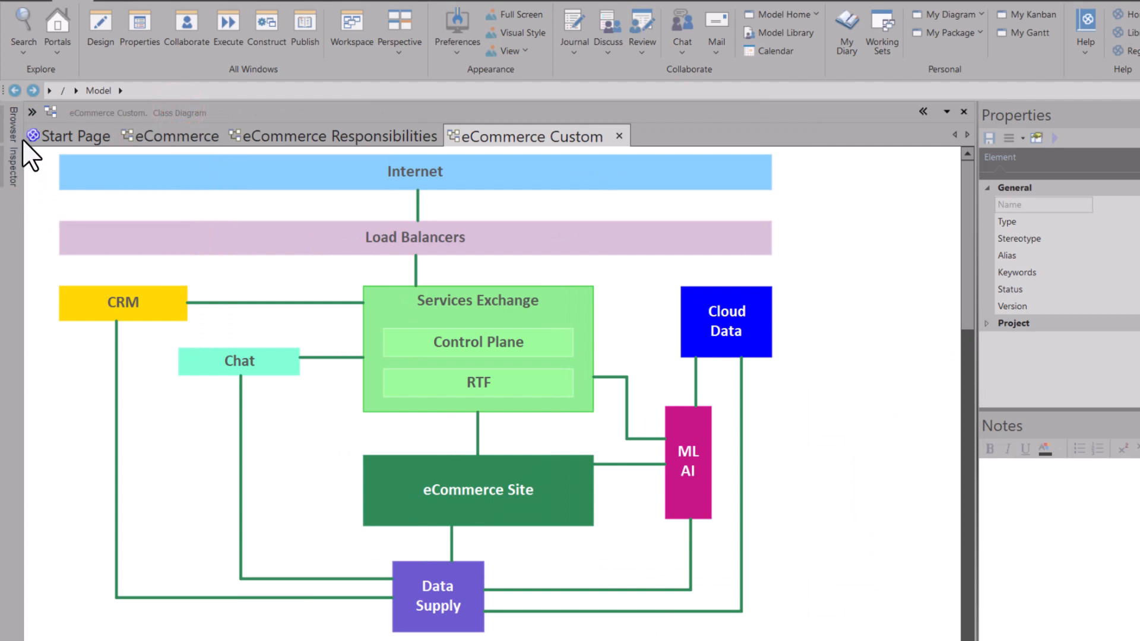
pyautogui.click(10, 127)
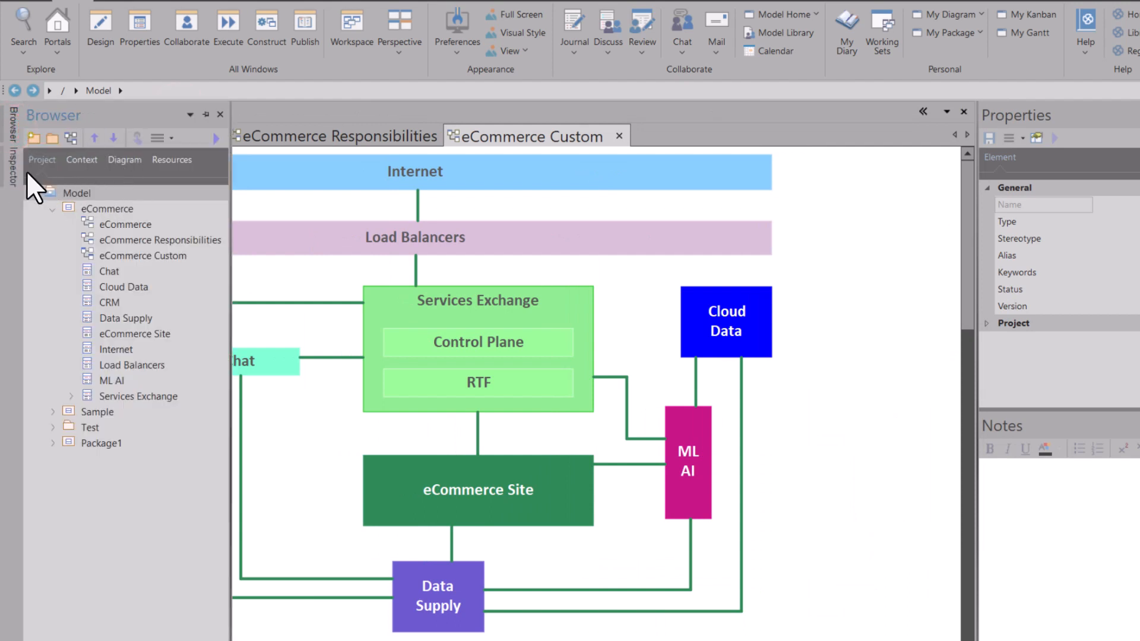
pyautogui.click(9, 169)
pyautogui.click(12, 126)
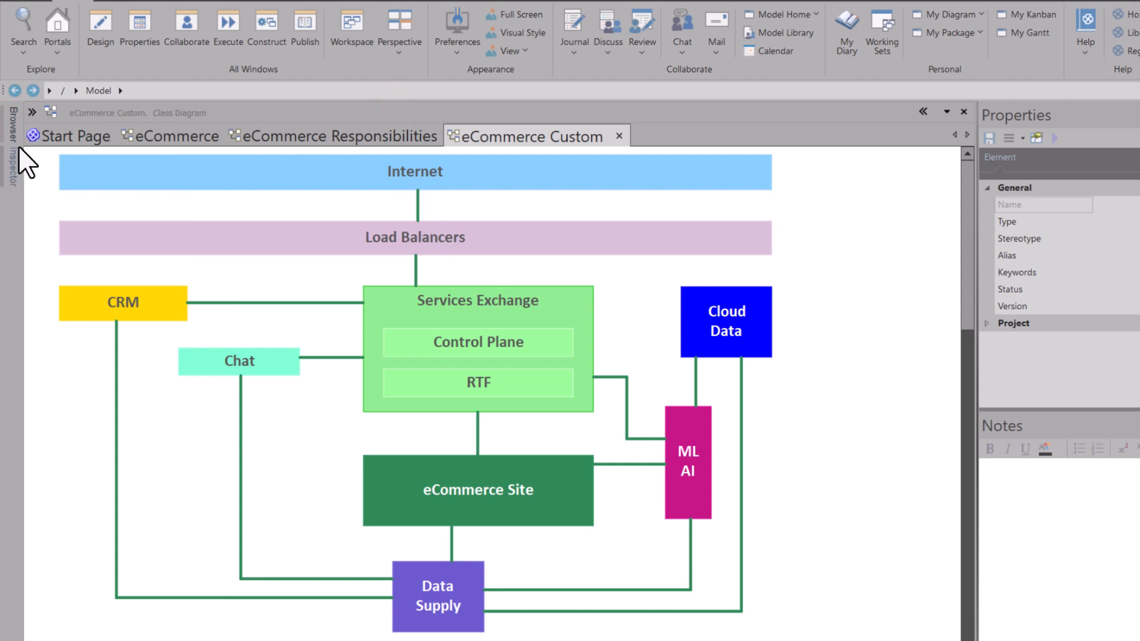
# Step: Switch on Show 'auto-hidden' windows on mouse over and Hide Properties Info Section in the Window Behavior preferences
pyautogui.click(459, 25)
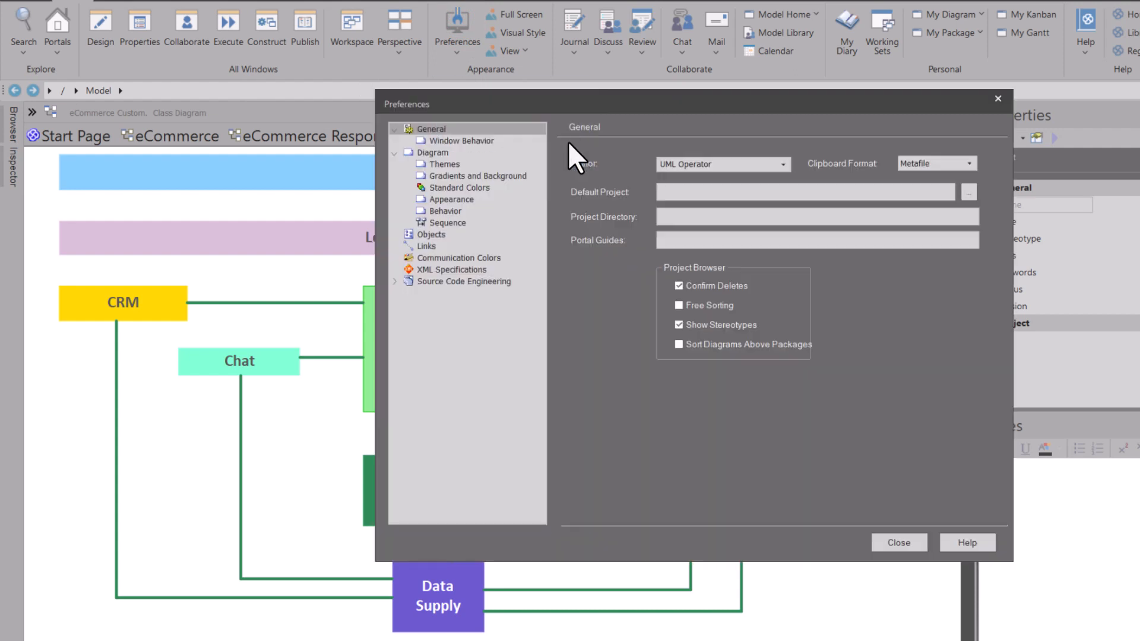
pyautogui.click(462, 140)
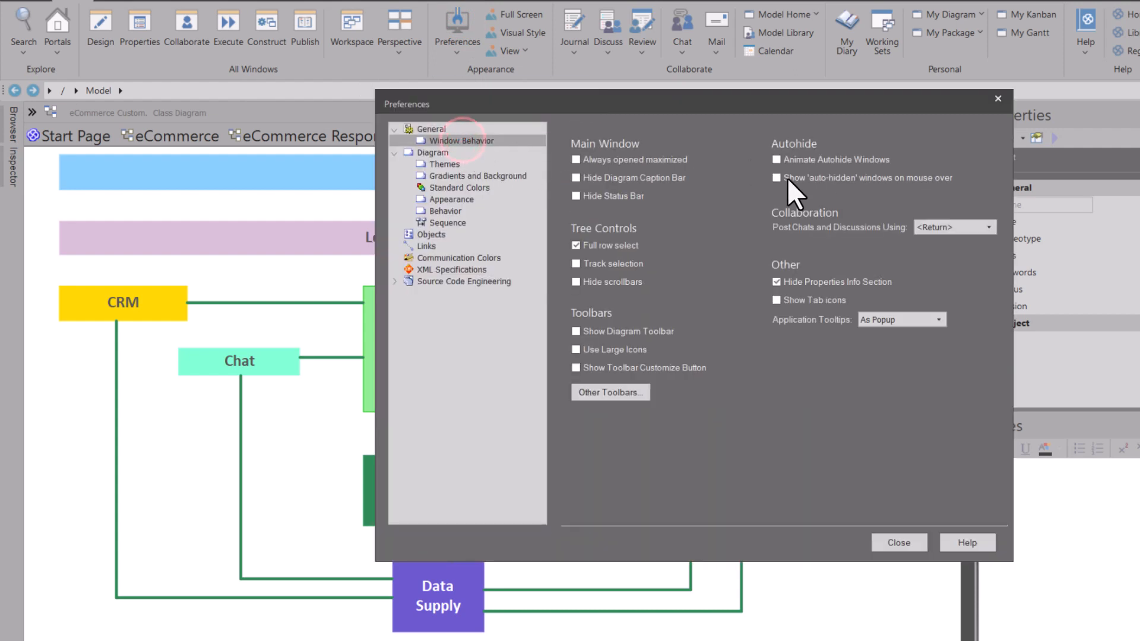
pyautogui.click(778, 176)
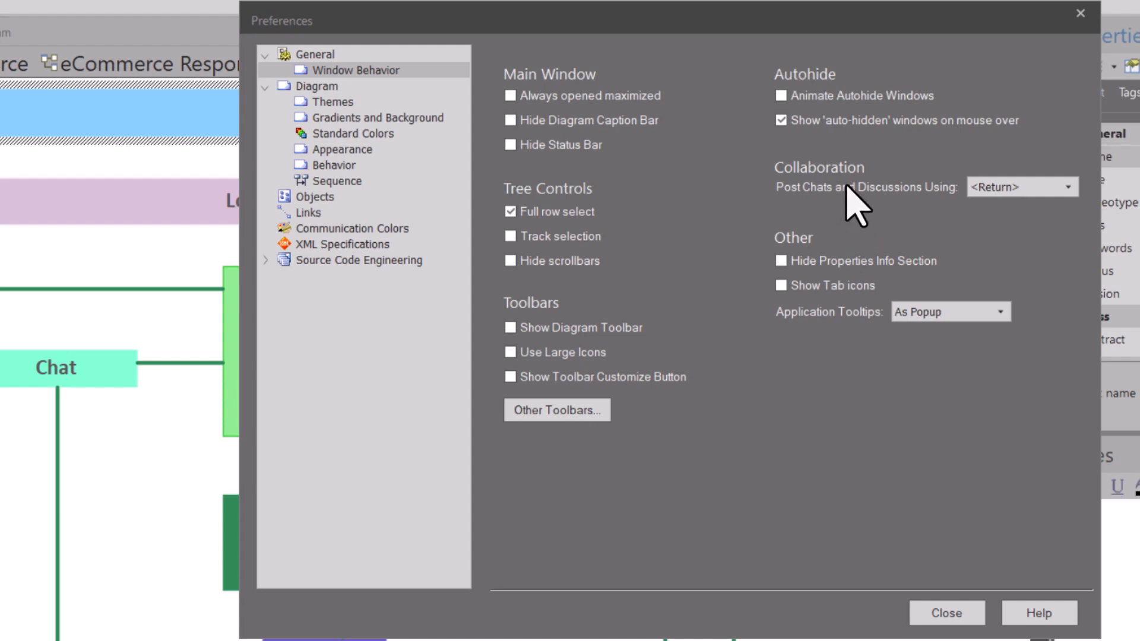
pyautogui.click(780, 261)
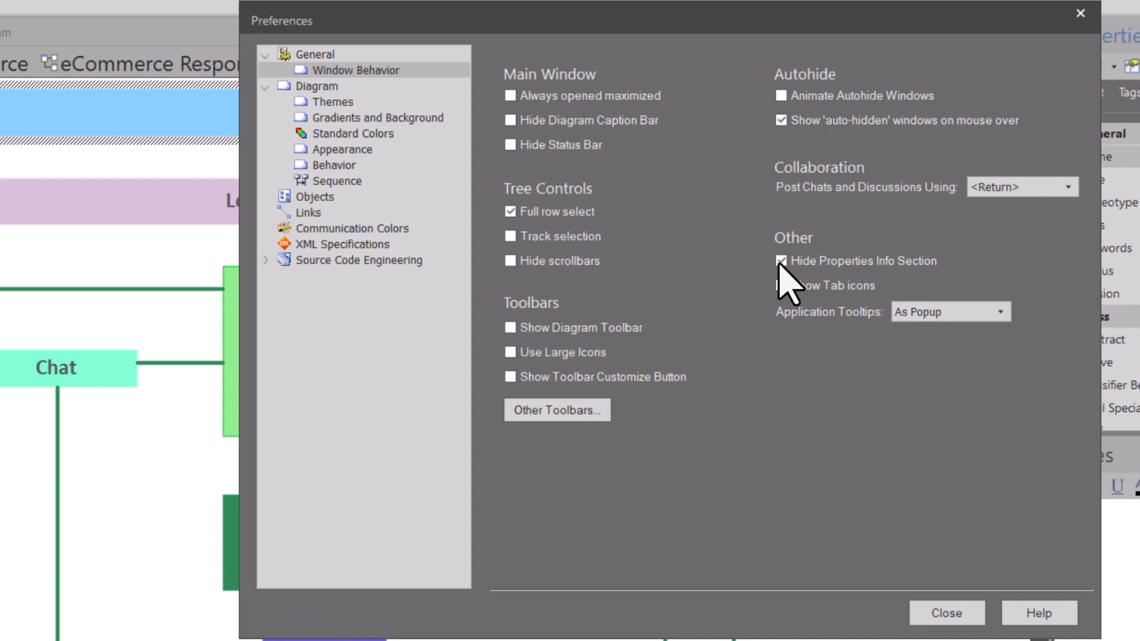
# Step: Move the Preferences dialog aside, switch off Hide Properties Info Section and close the dialog
pyautogui.moveTo(861, 30); pyautogui.dragTo(695, 46)
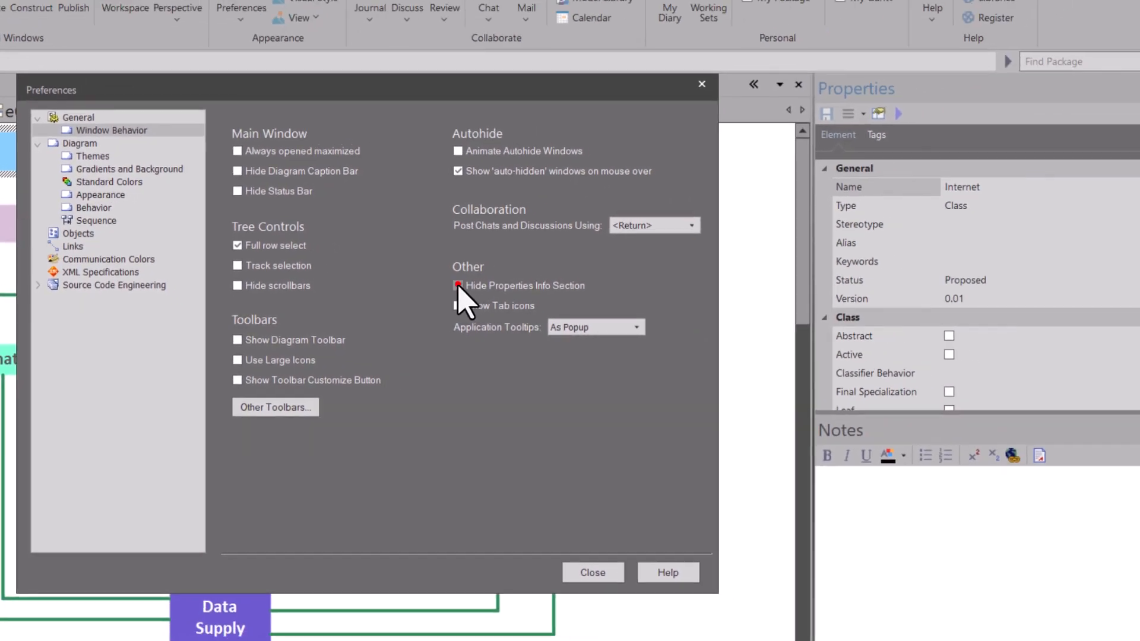
pyautogui.click(615, 277)
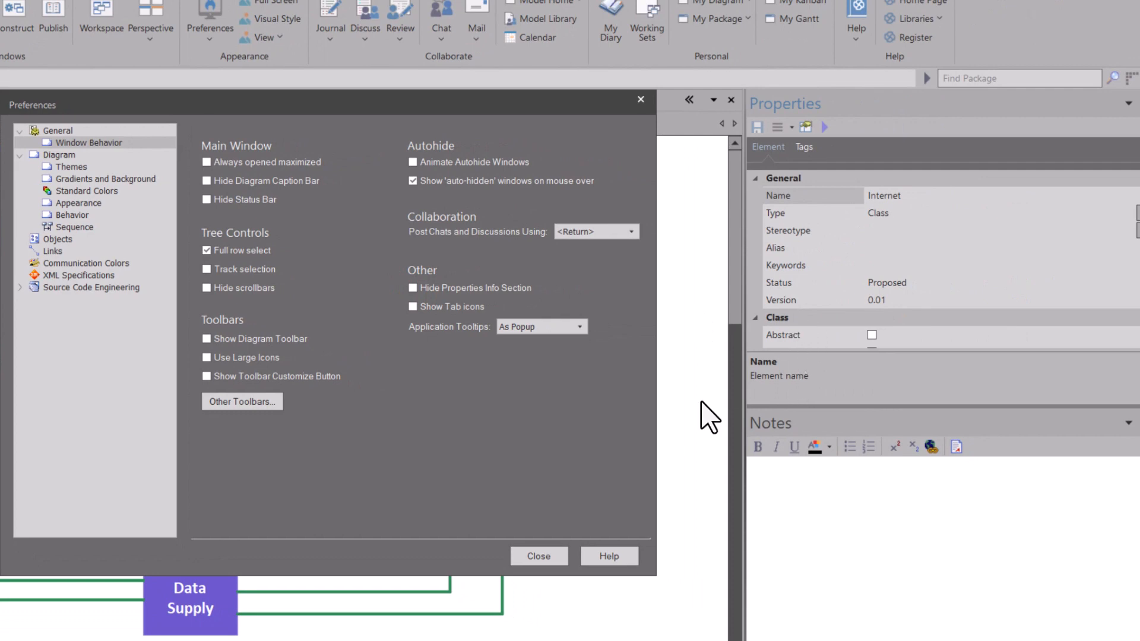
pyautogui.click(543, 554)
# Step: Select the Internet element's general properties, from Version up to Name and on to Stereotype, to read their descriptions in the info section
pyautogui.click(780, 299)
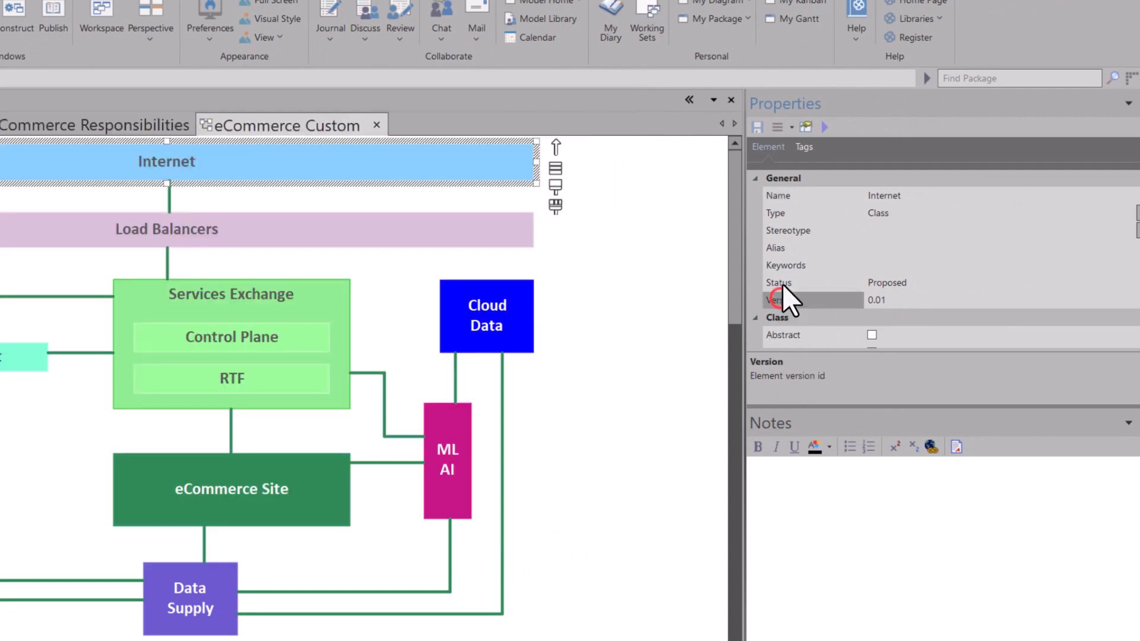
pyautogui.click(782, 283)
pyautogui.click(781, 265)
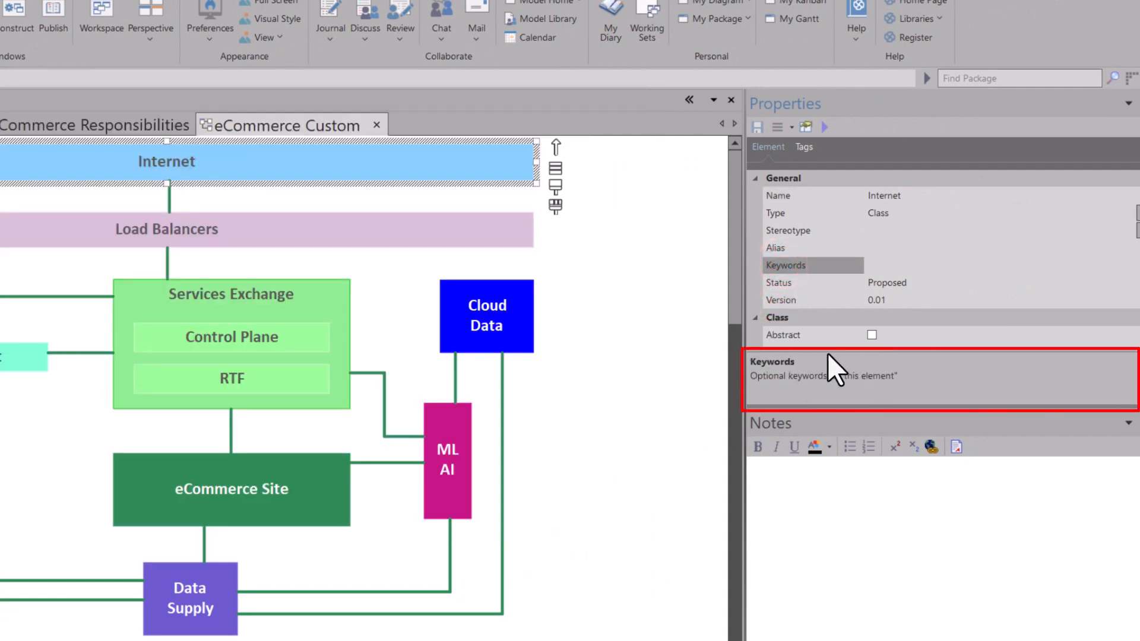
pyautogui.click(785, 228)
pyautogui.click(782, 246)
pyautogui.click(785, 215)
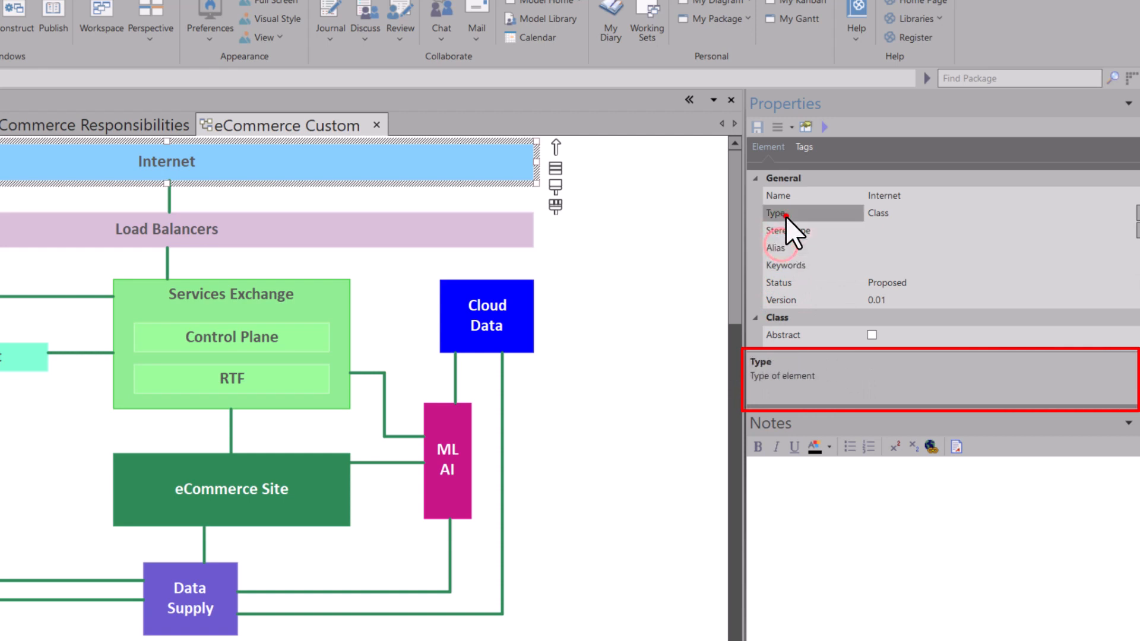
pyautogui.click(786, 196)
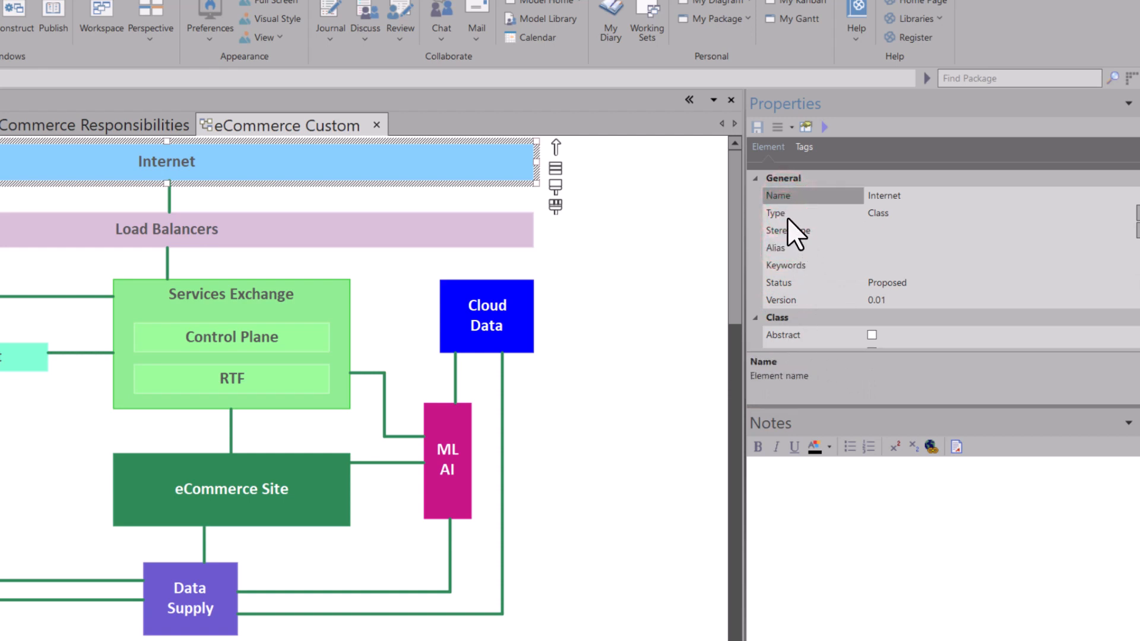
pyautogui.click(787, 216)
pyautogui.click(783, 232)
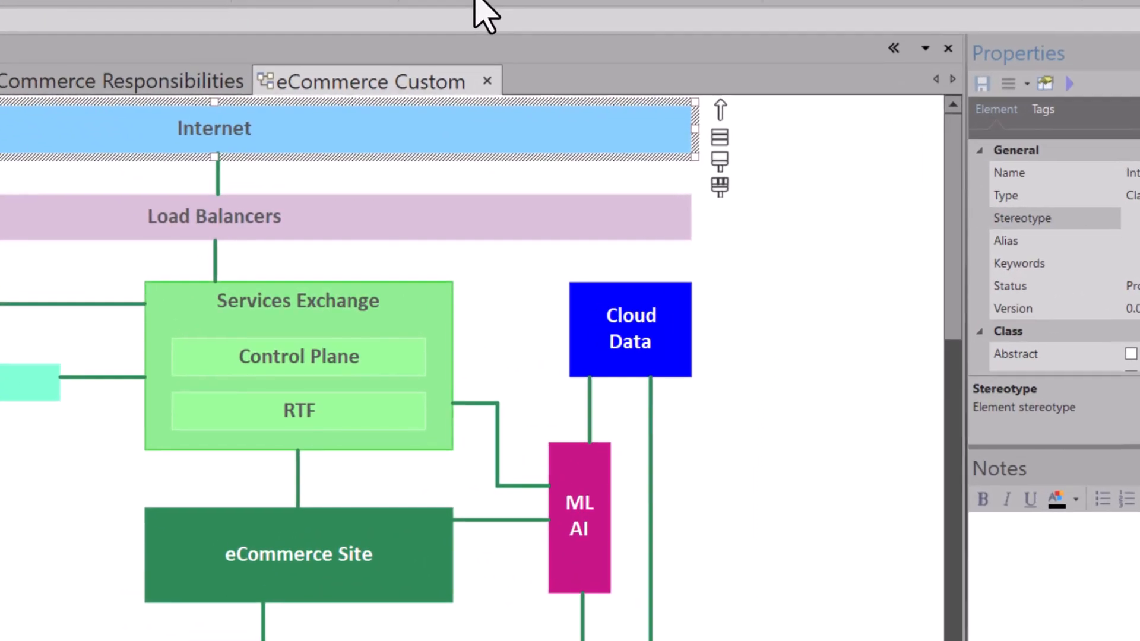
# Step: Switch on Hide Properties Info Section in the Window Behavior preferences and move the dialog aside to reveal the Properties window
pyautogui.click(238, 87)
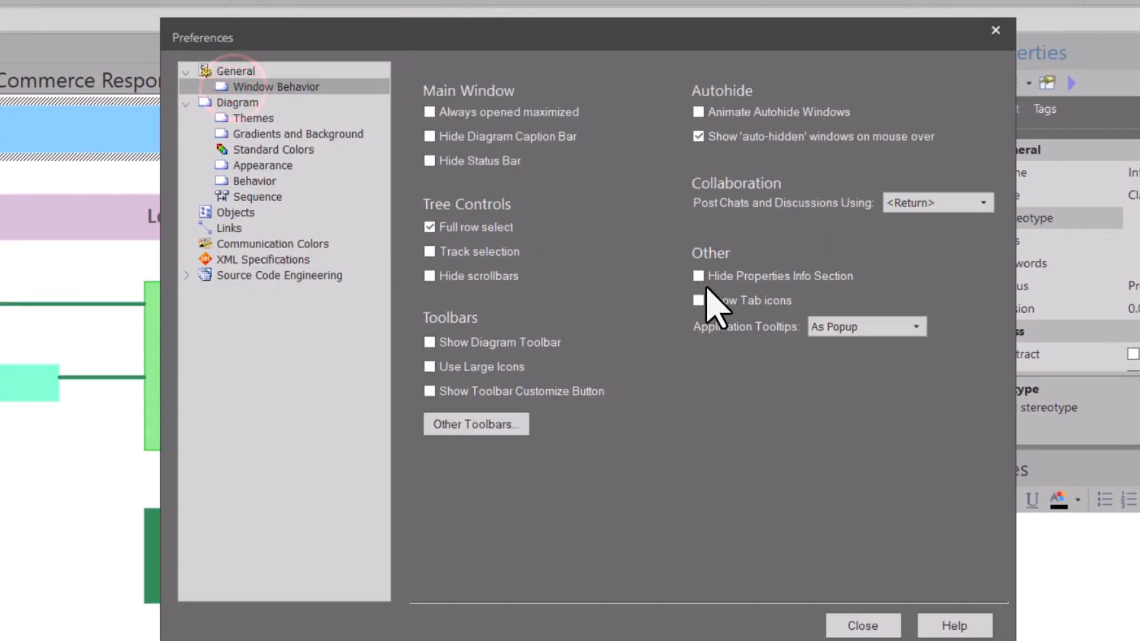
pyautogui.click(699, 276)
pyautogui.moveTo(798, 29); pyautogui.dragTo(669, 25)
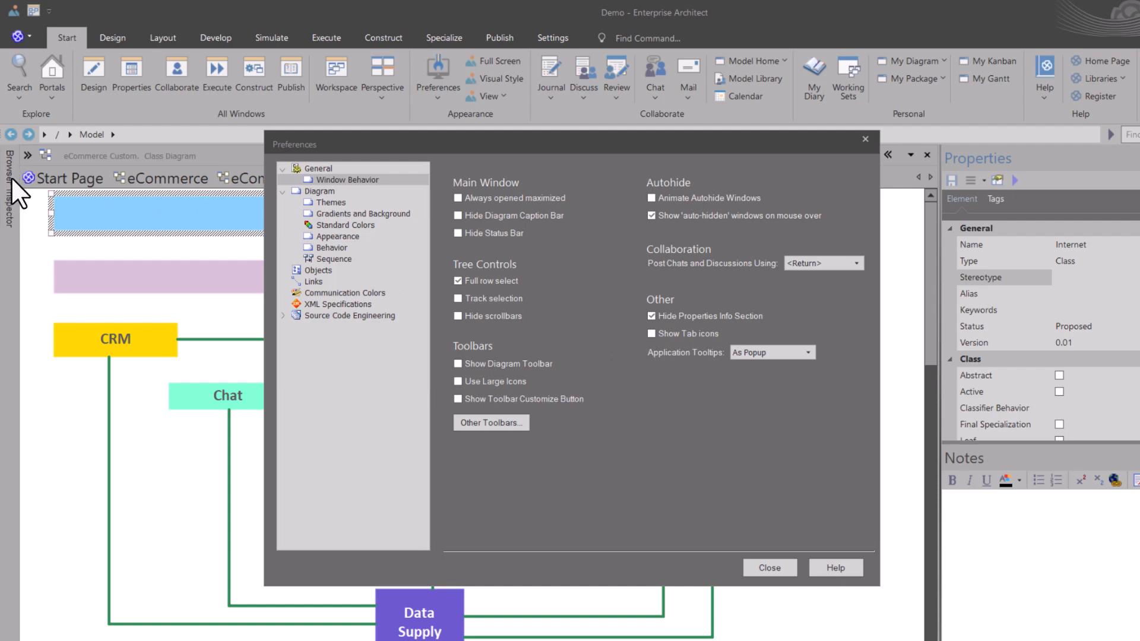
# Step: Switch Show Tab icons on and back off, and view the Application Tooltips choices without changing the selection
pyautogui.click(651, 333)
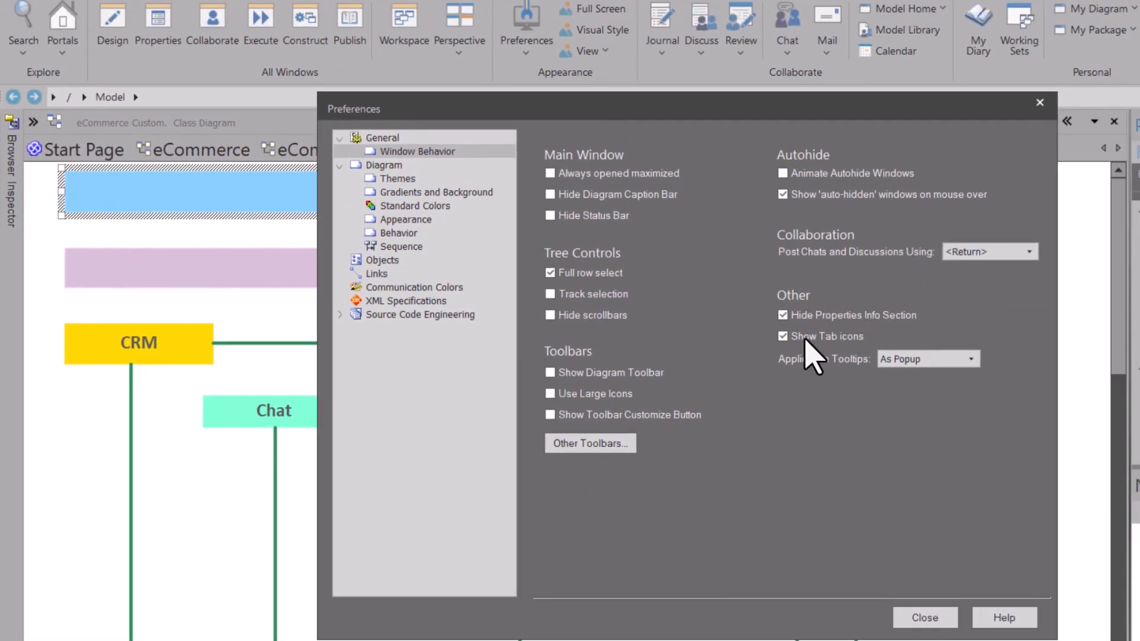
pyautogui.click(782, 336)
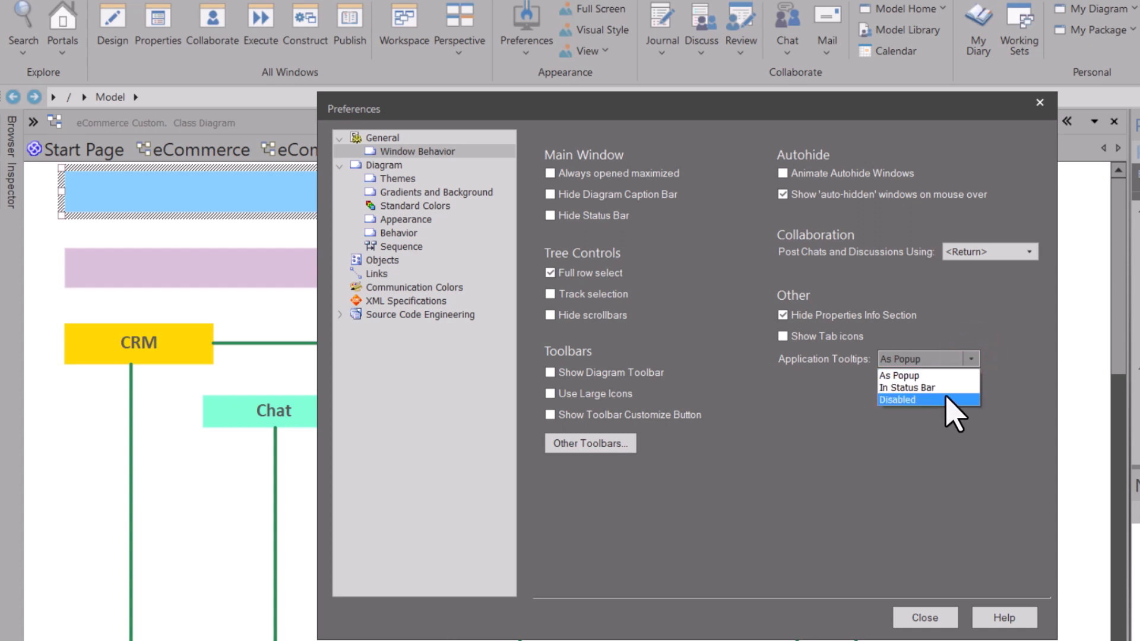
pyautogui.click(971, 359)
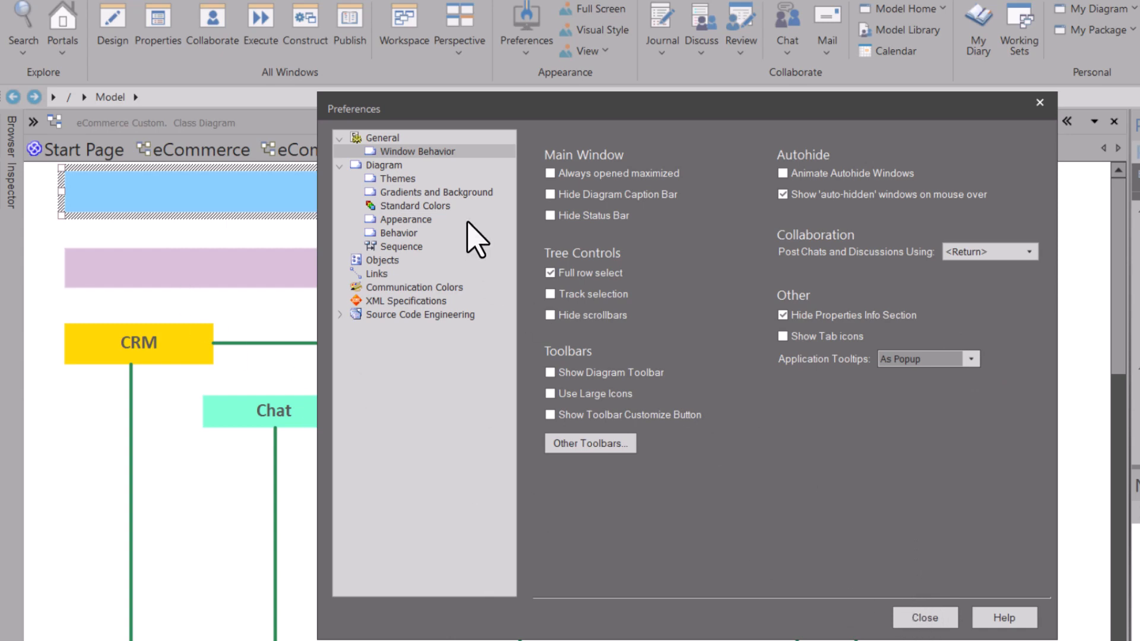
# Step: Review the default page setup in the Diagram preferences, including the Letter paper size and Landscape orientation, and accept it
pyautogui.click(384, 165)
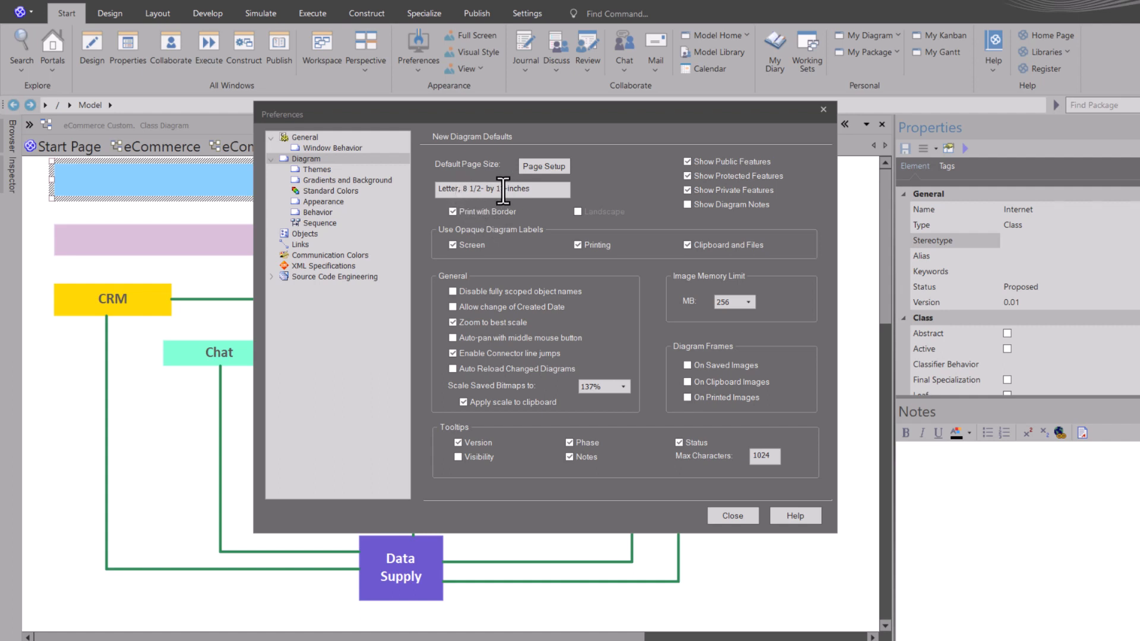
pyautogui.click(531, 165)
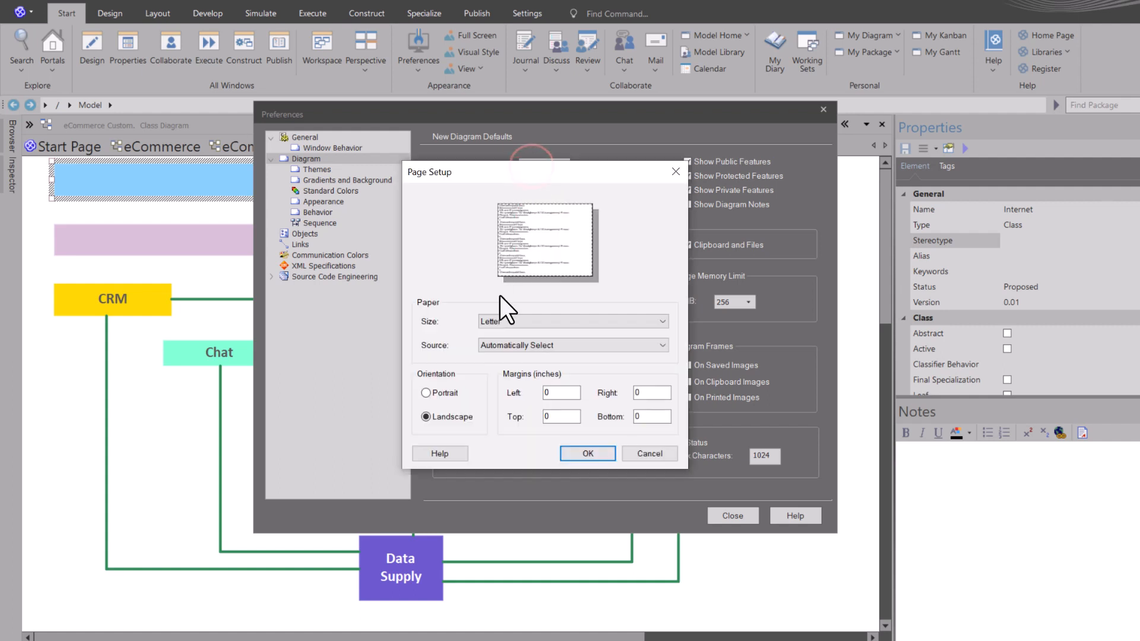
pyautogui.click(546, 320)
pyautogui.click(563, 323)
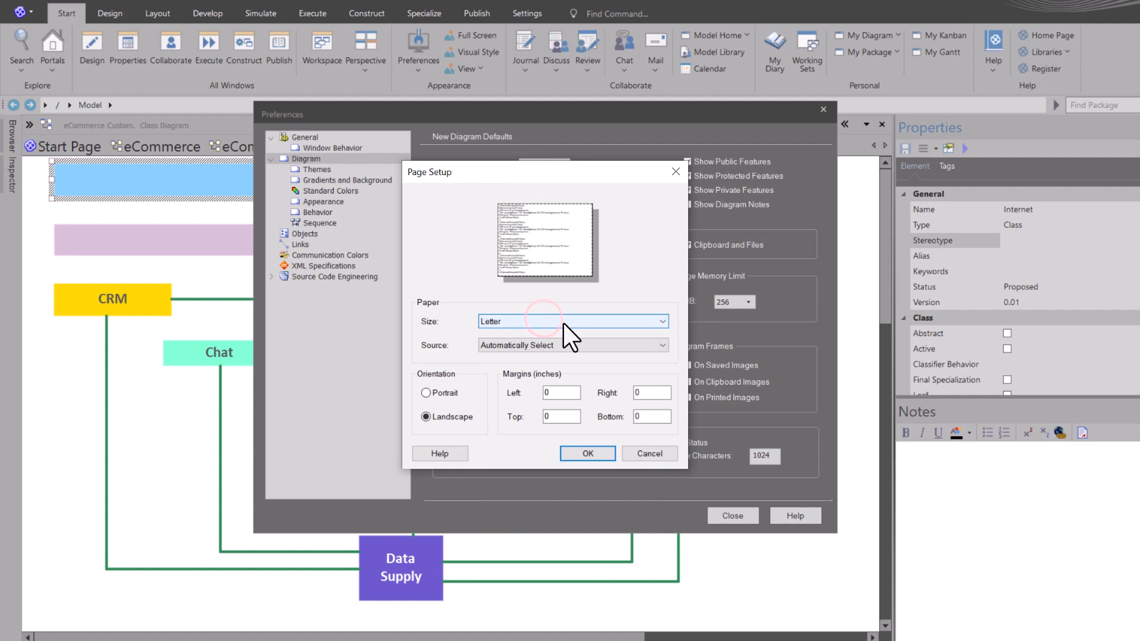
pyautogui.click(603, 450)
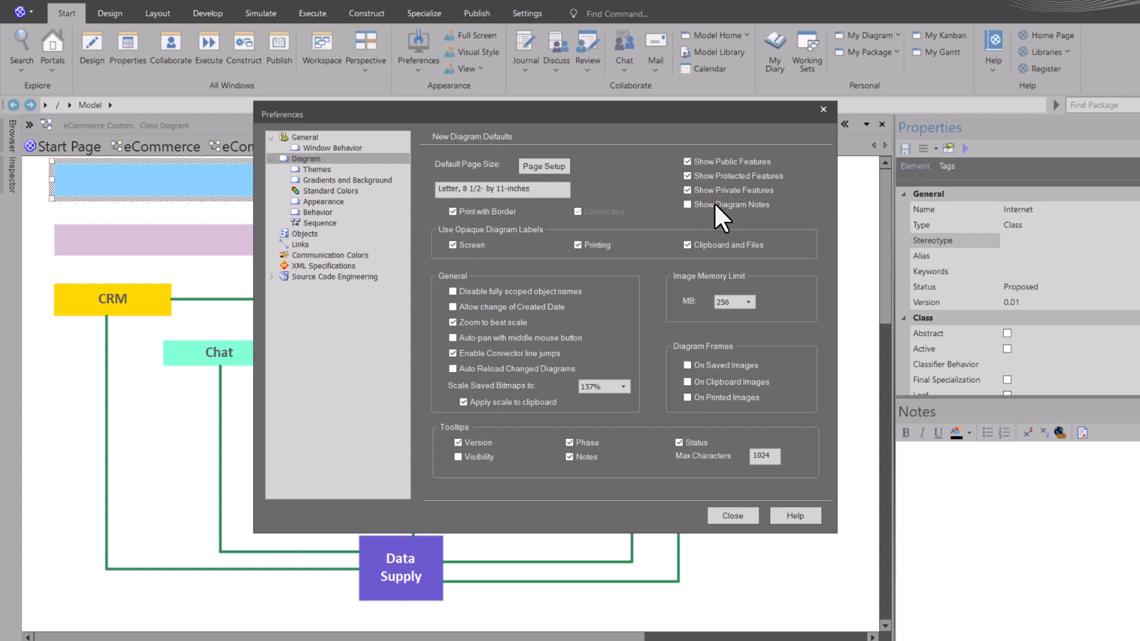
# Step: Switch Show Diagram Notes on and back off in the new diagram defaults
pyautogui.click(687, 205)
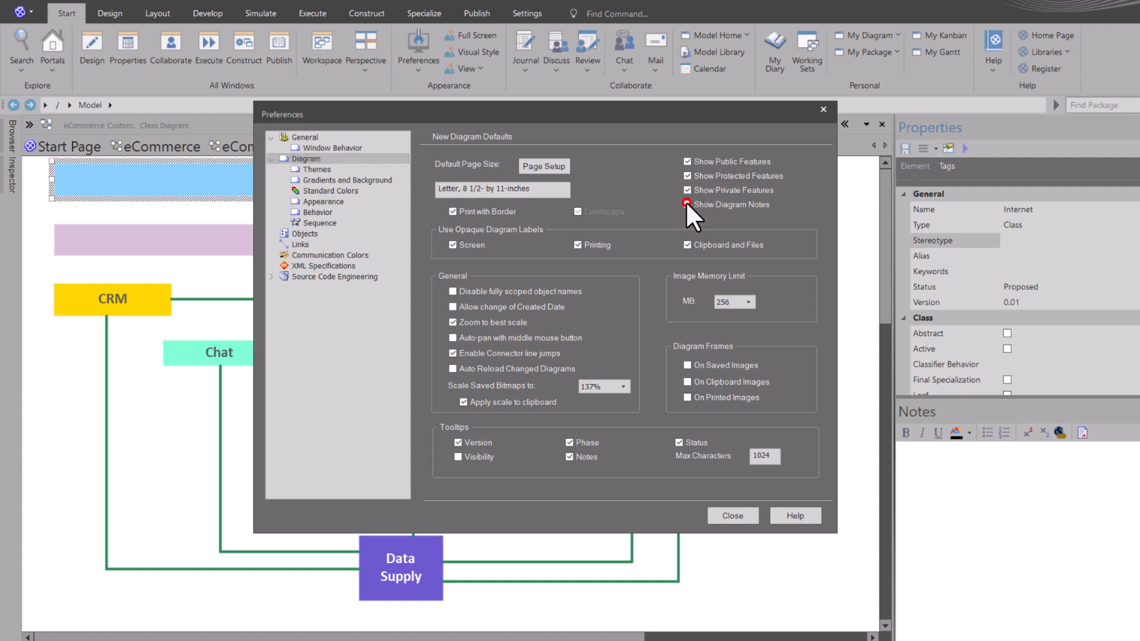
pyautogui.click(686, 204)
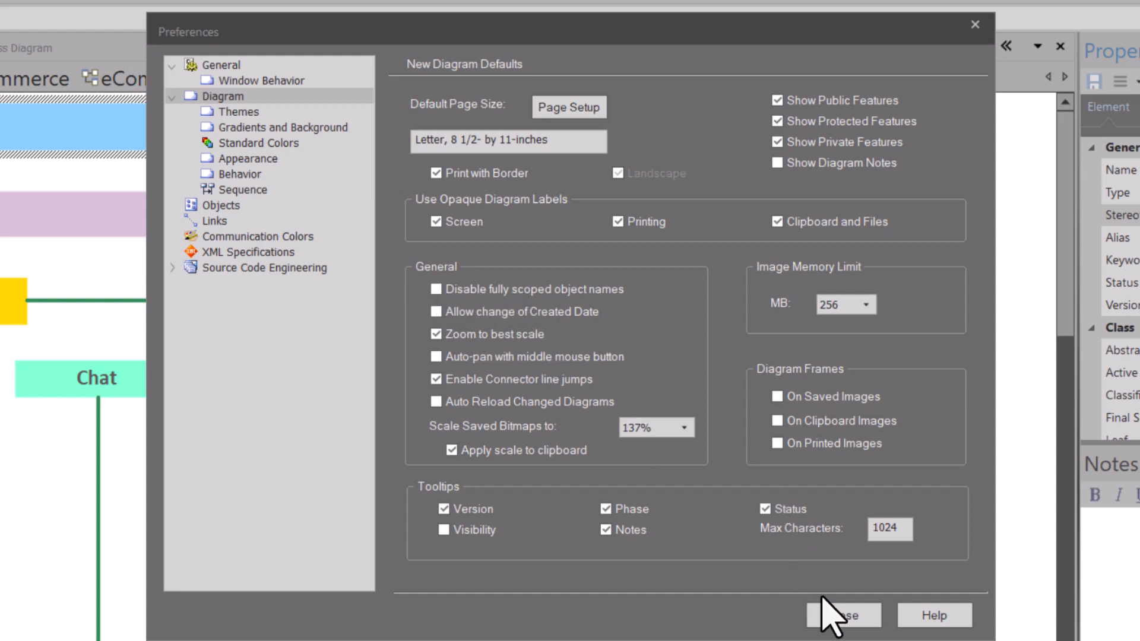
# Step: Close the Preferences dialog and display the eCommerce Responsibilities diagram followed by the eCommerce diagram
pyautogui.click(831, 614)
pyautogui.click(165, 78)
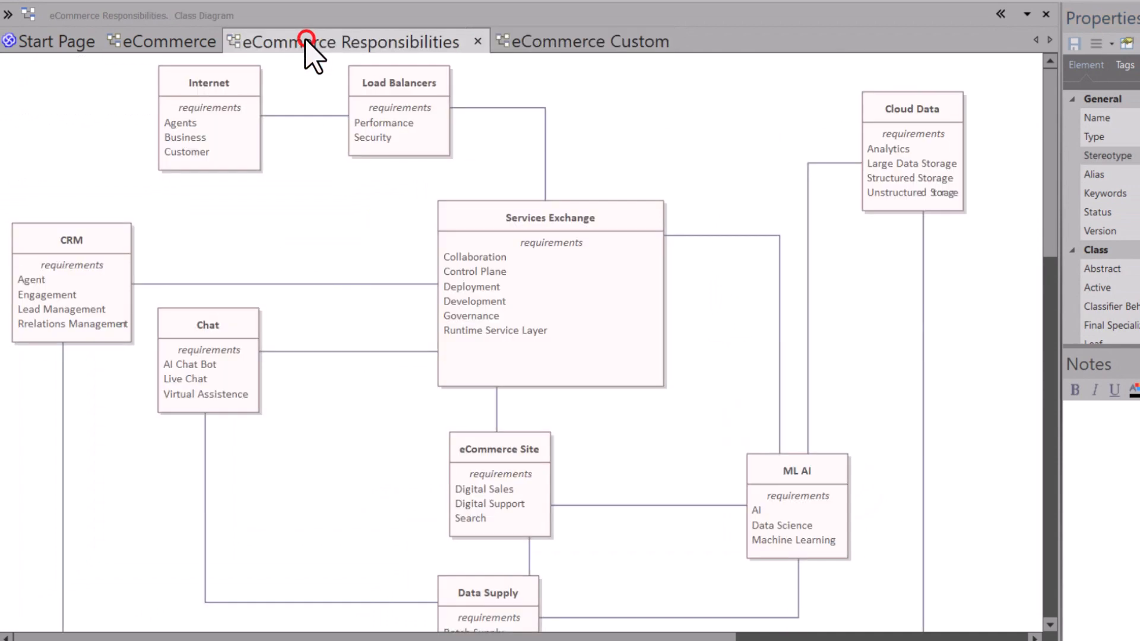
pyautogui.click(182, 42)
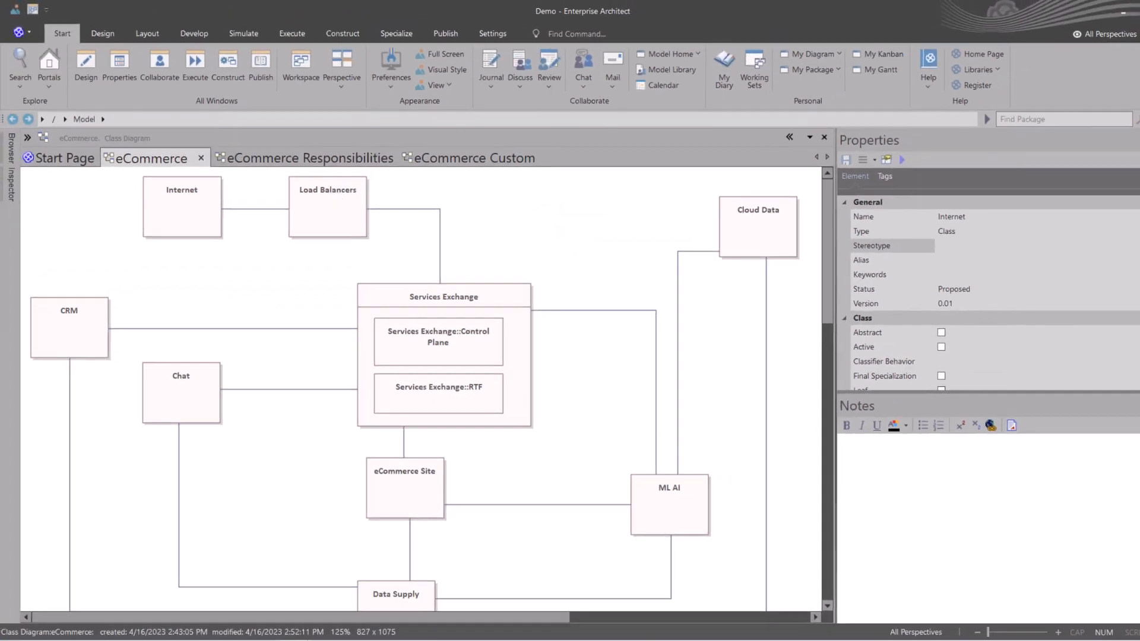
# Step: Reopen the Diagram preferences and switch Disable fully scoped object names on and back off to compare the nested element names
pyautogui.hotkey('ctrl', 'F9')
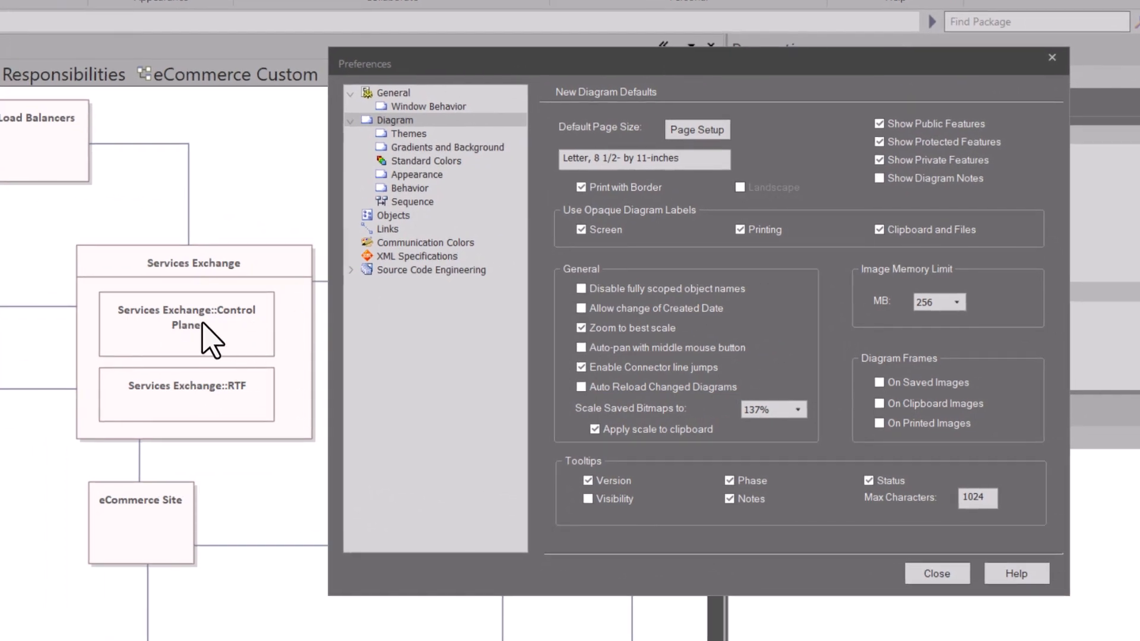
pyautogui.click(581, 289)
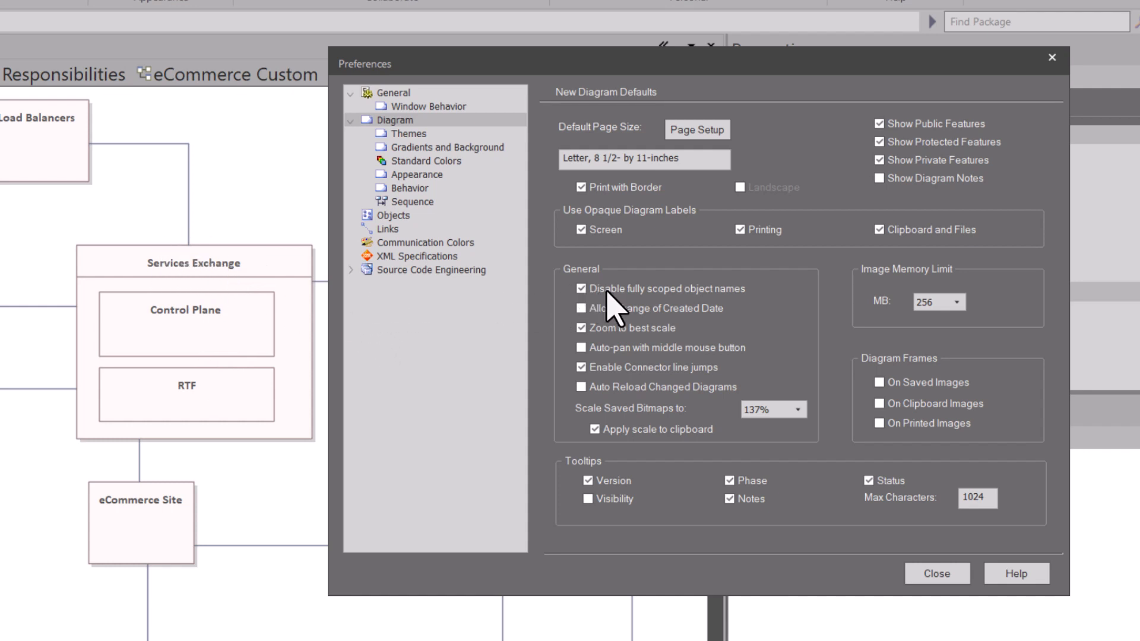
pyautogui.click(580, 288)
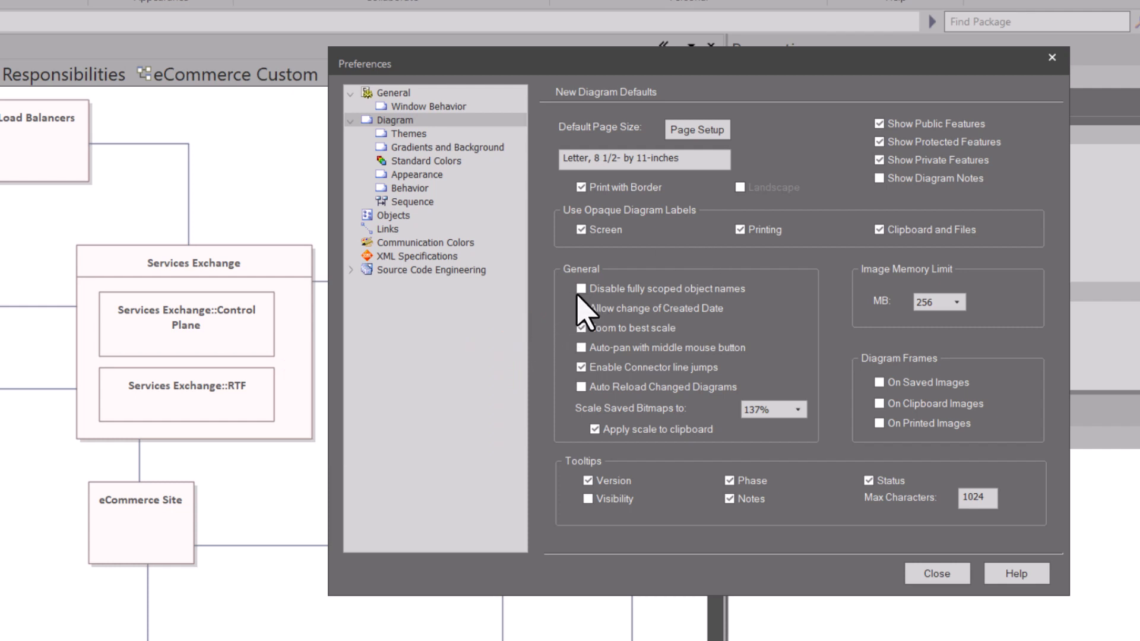
pyautogui.click(580, 287)
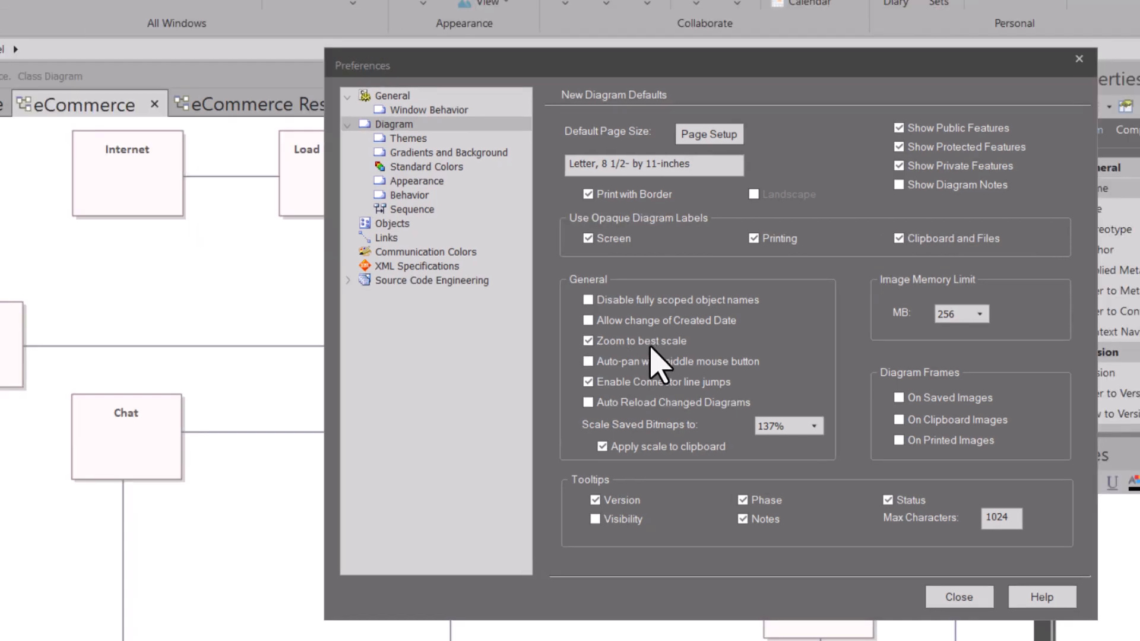
# Step: Switch Allow change of Created Date on and back off in the Diagram preferences, and close the dialog
pyautogui.click(613, 308)
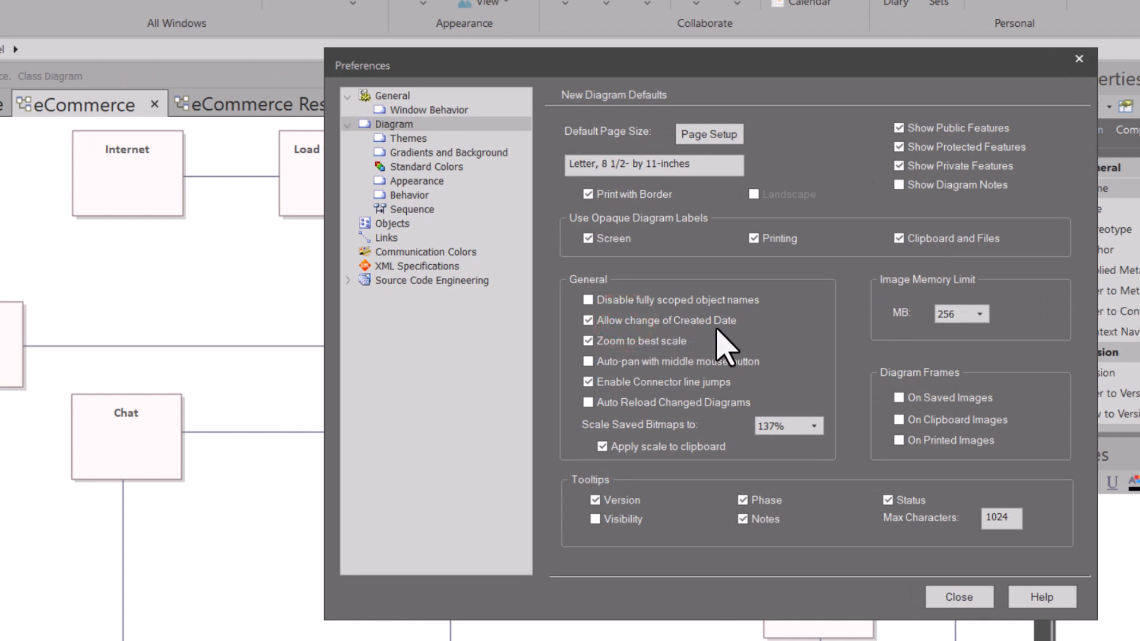
pyautogui.click(589, 320)
pyautogui.moveTo(755, 65); pyautogui.dragTo(518, 66)
pyautogui.click(721, 588)
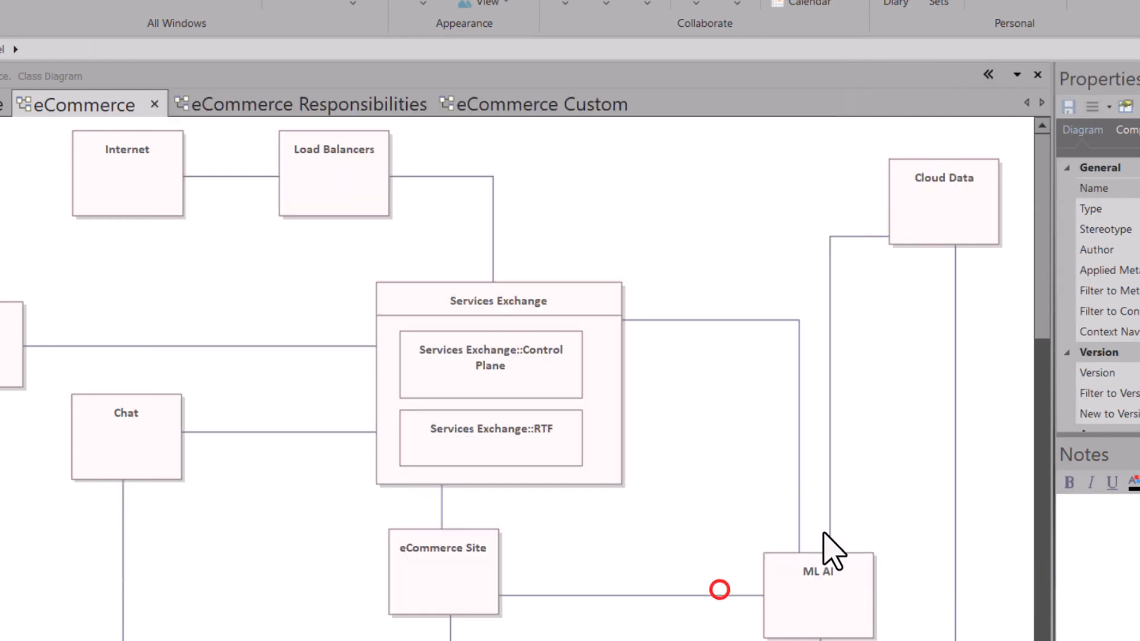
# Step: Open the eCommerce diagram's properties, try to edit its Created date and cancel the dialog
pyautogui.click(653, 228)
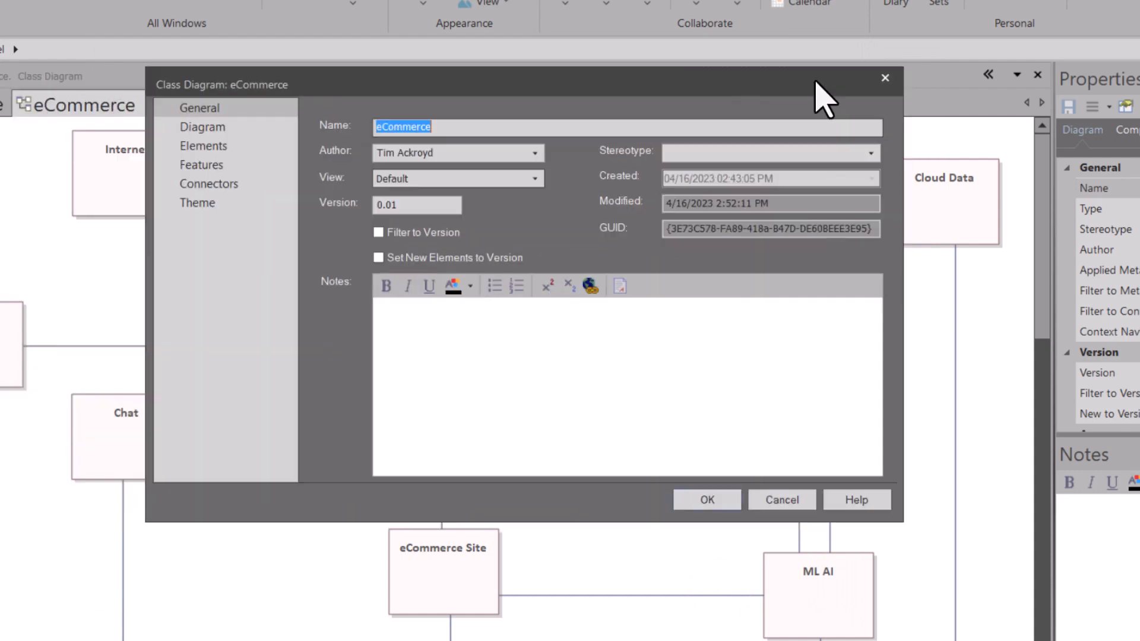
pyautogui.moveTo(814, 80); pyautogui.dragTo(924, 86)
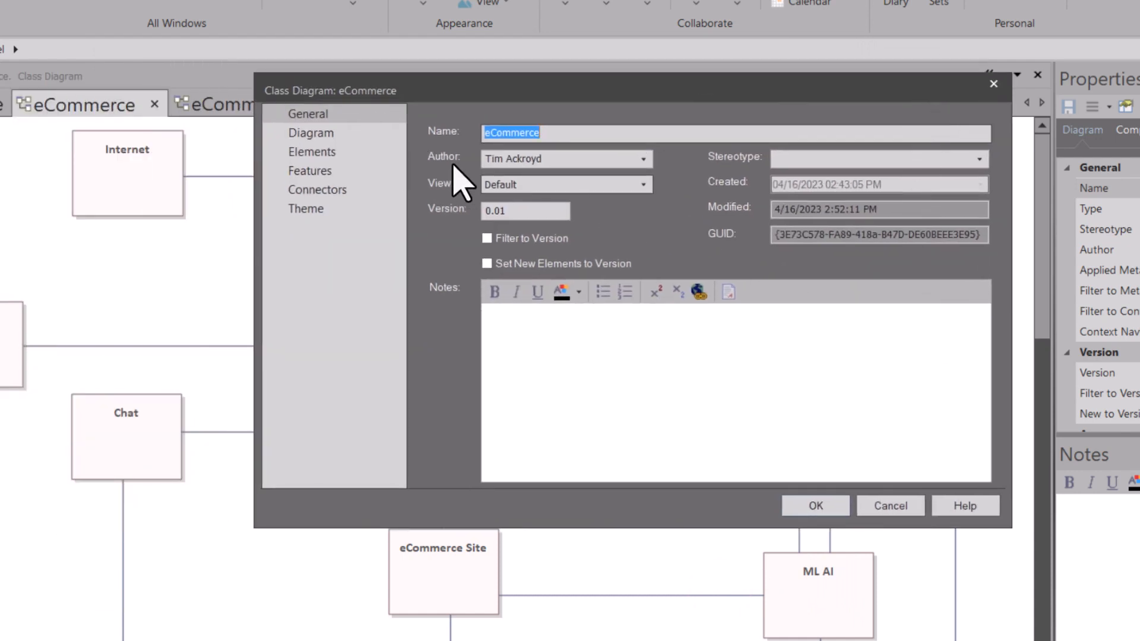
pyautogui.click(842, 181)
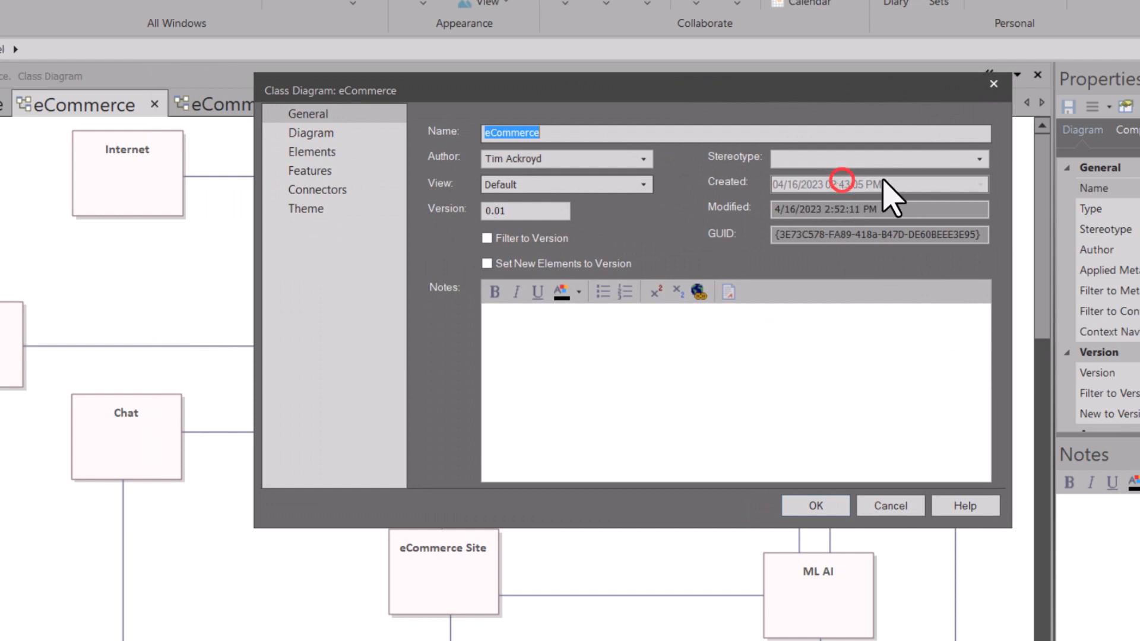
pyautogui.click(878, 181)
pyautogui.click(849, 182)
pyautogui.click(806, 183)
pyautogui.click(788, 181)
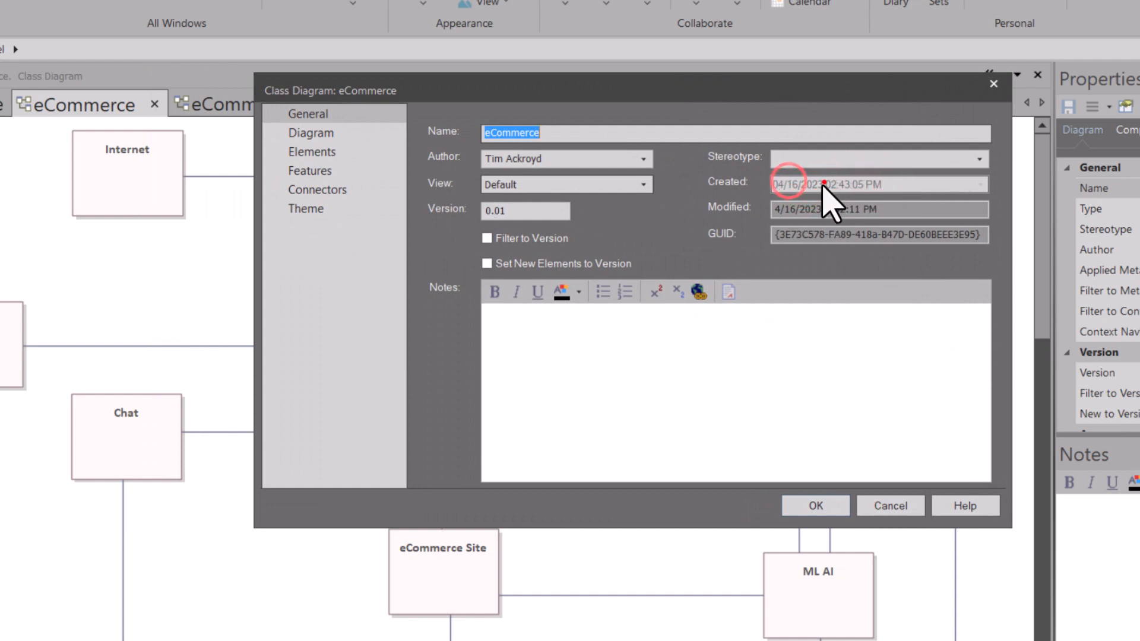
pyautogui.click(791, 183)
pyautogui.click(865, 181)
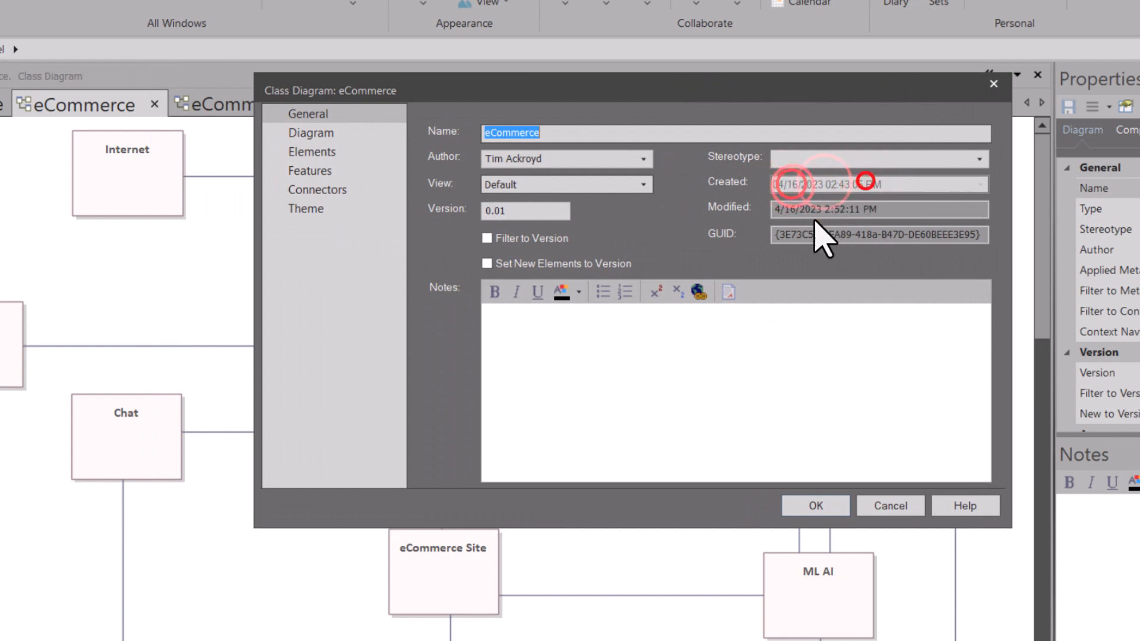
pyautogui.click(881, 504)
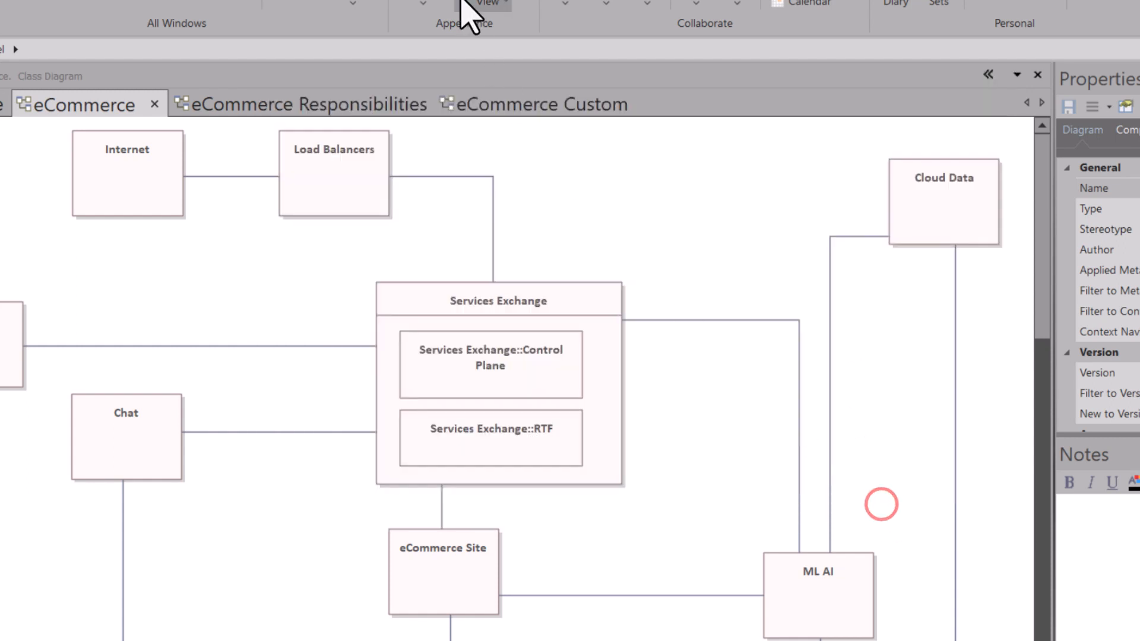
# Step: Reopen the Diagram preferences and switch on Allow change of Created Date
pyautogui.click(438, 1)
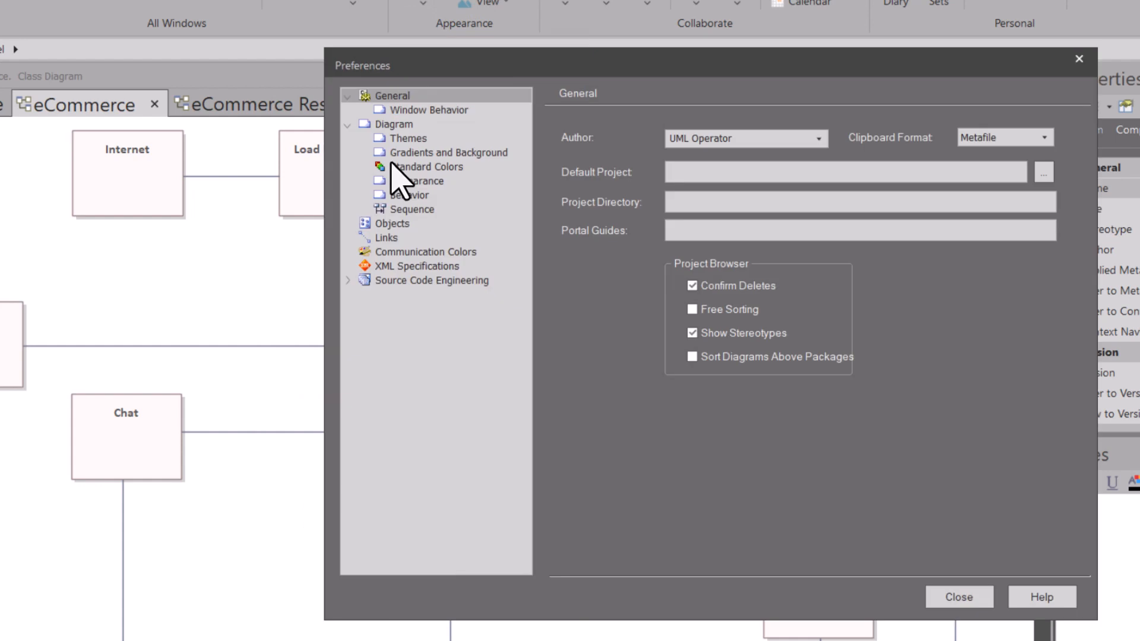
pyautogui.click(393, 125)
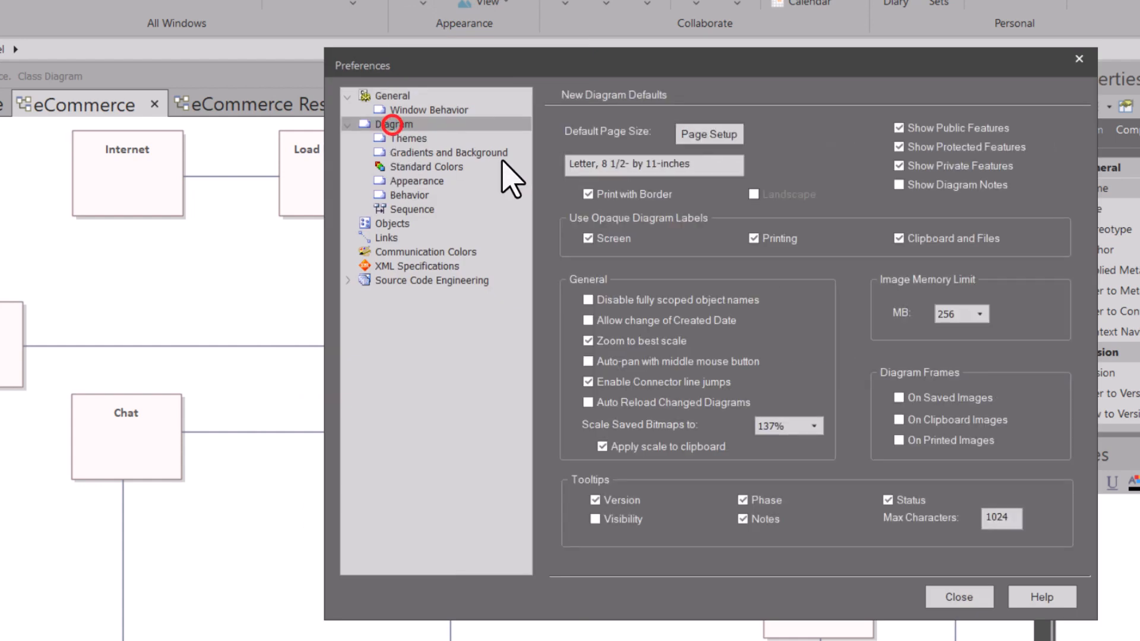
pyautogui.click(588, 321)
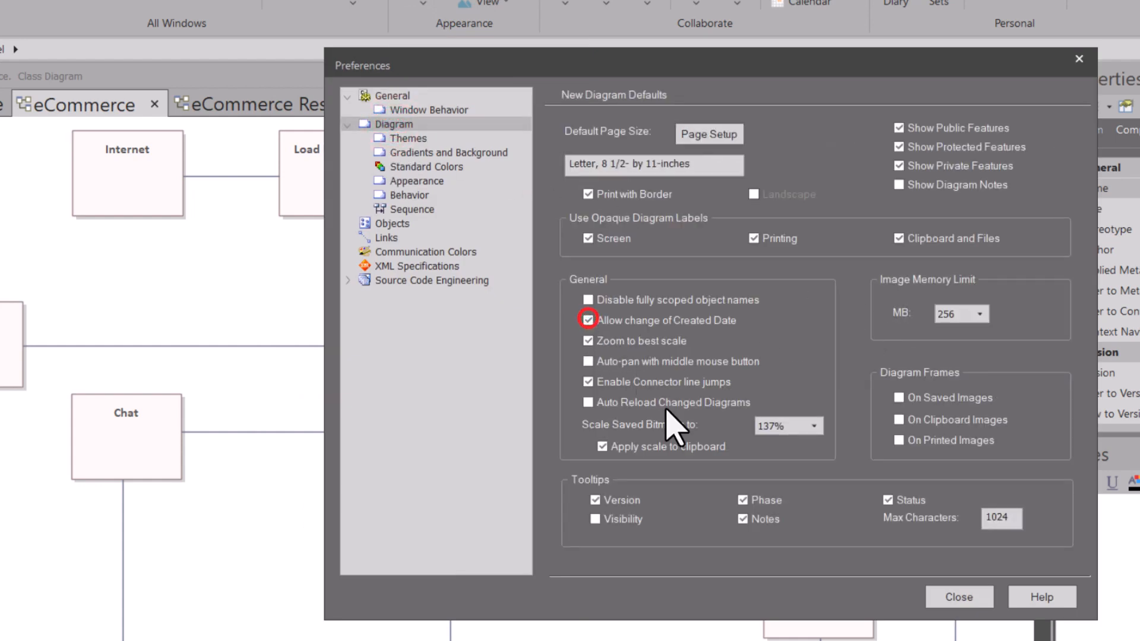
# Step: Close the preferences, open the eCommerce diagram's properties, check whether its Created date can be edited, and cancel the dialog
pyautogui.click(957, 596)
pyautogui.doubleClick(688, 176)
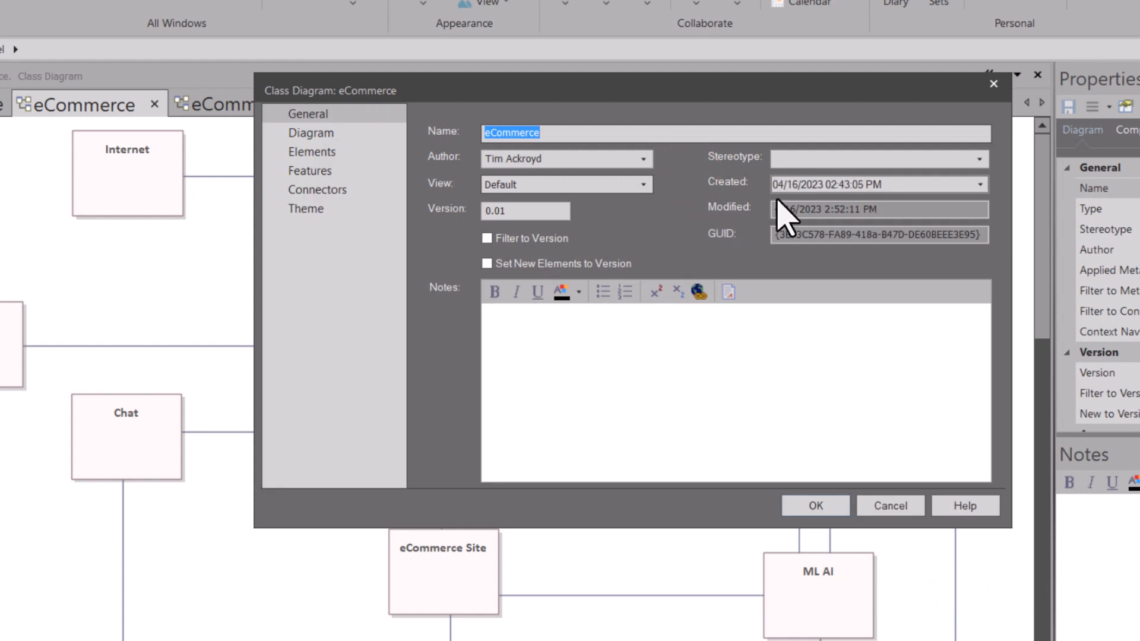
pyautogui.click(980, 185)
pyautogui.click(982, 187)
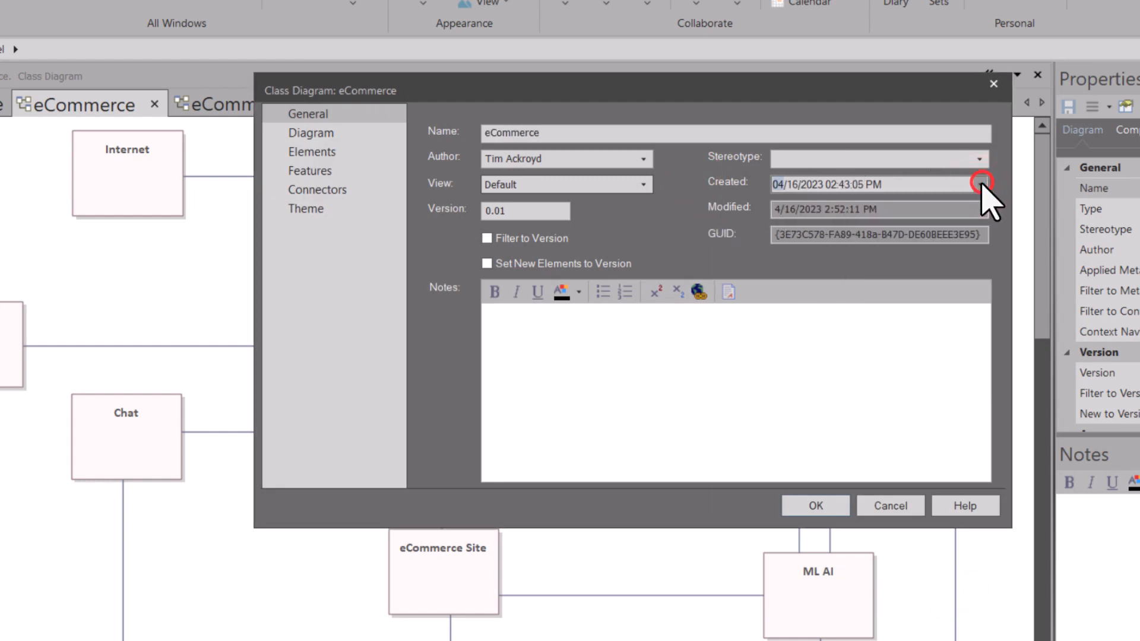
pyautogui.click(893, 505)
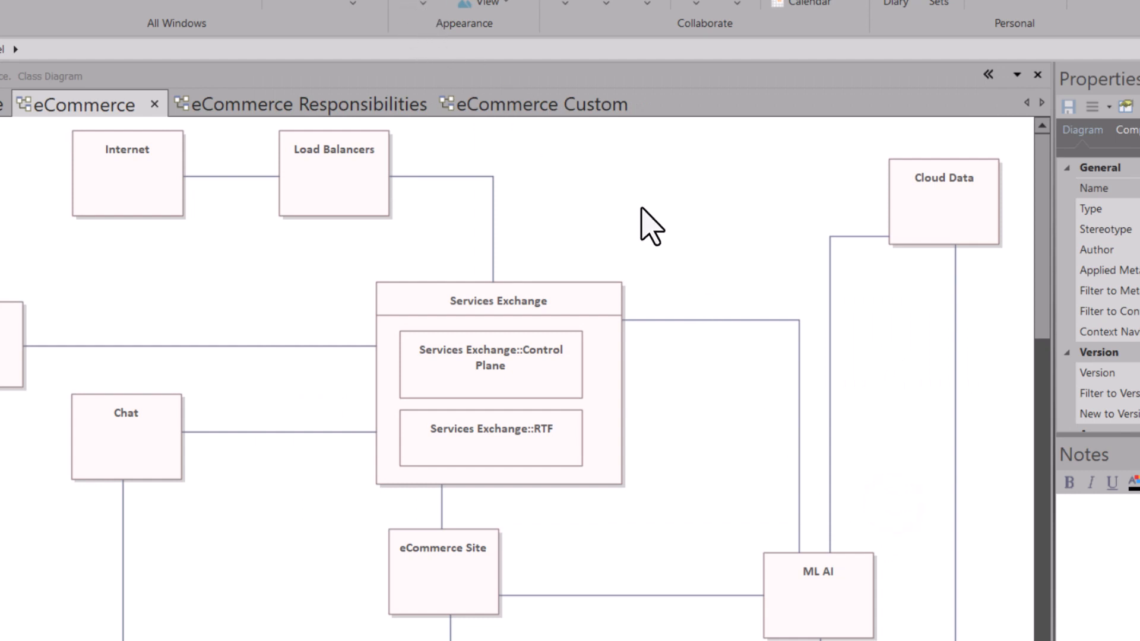
# Step: Reopen the Diagram preferences and switch off Allow change of Created Date
pyautogui.hotkey('ctrl', 'F9')
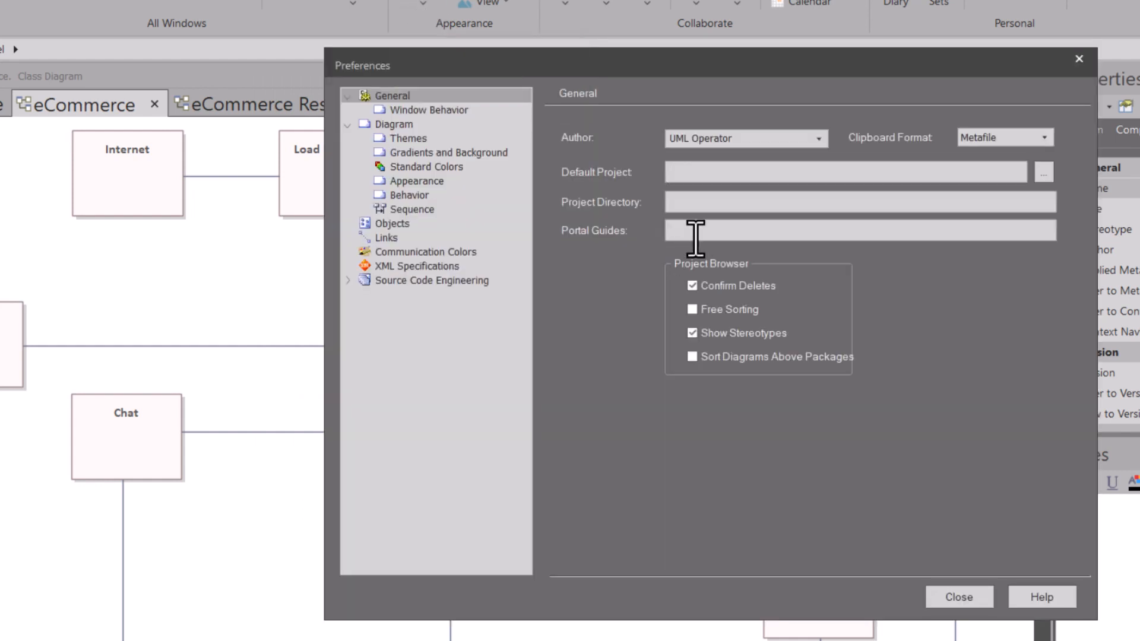
pyautogui.click(394, 124)
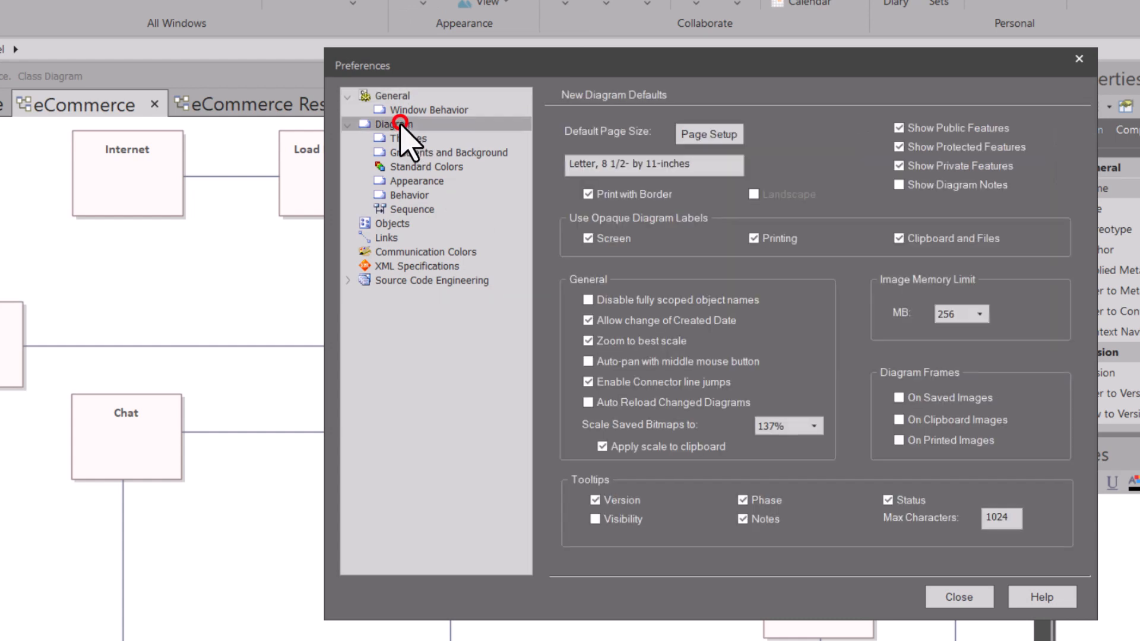
pyautogui.click(587, 320)
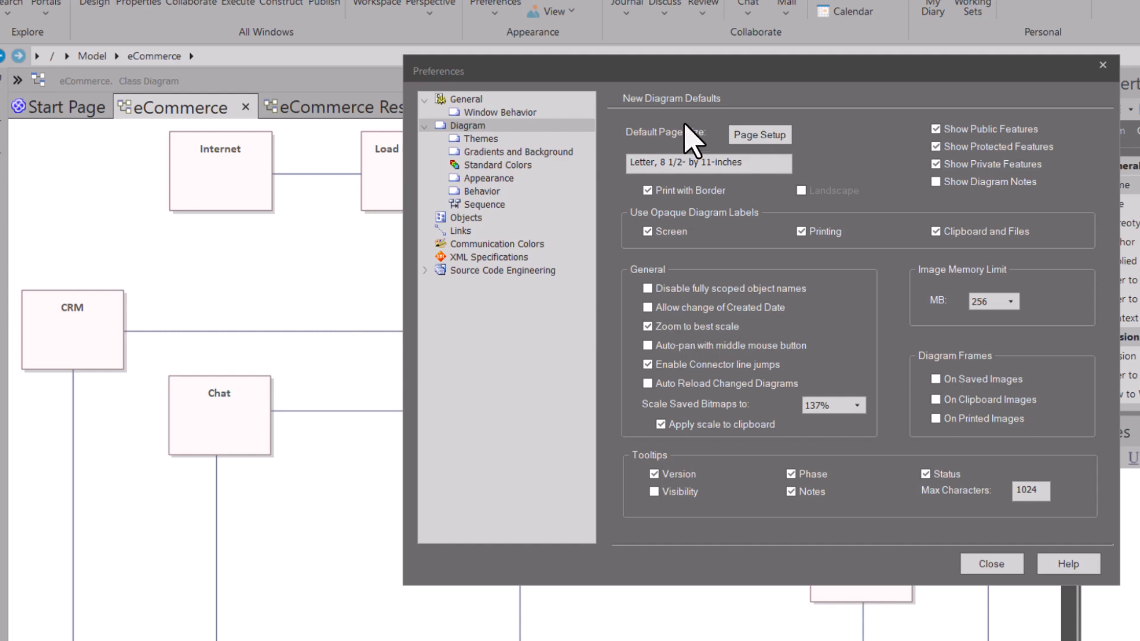
pyautogui.moveTo(735, 68); pyautogui.dragTo(859, 102)
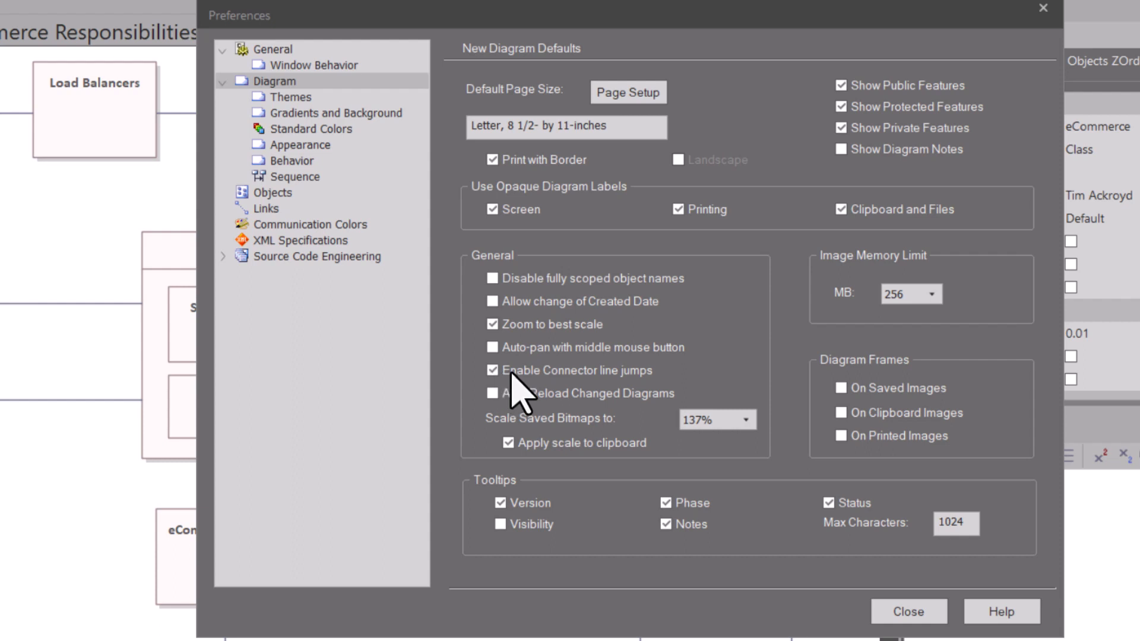
# Step: Close the preferences and move the vertical segment of the Services Exchange to ML AI connector across the Cloud Data connector
pyautogui.click(914, 611)
pyautogui.scroll(-3, 499, 491)
pyautogui.scroll(3, 509, 472)
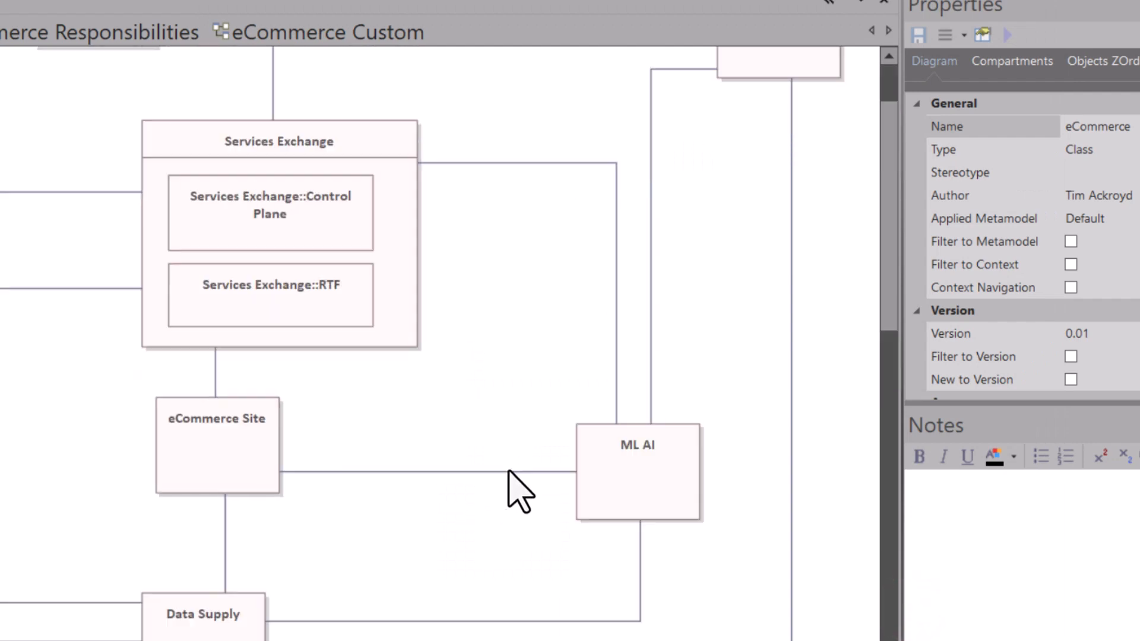
pyautogui.moveTo(616, 395); pyautogui.dragTo(685, 454)
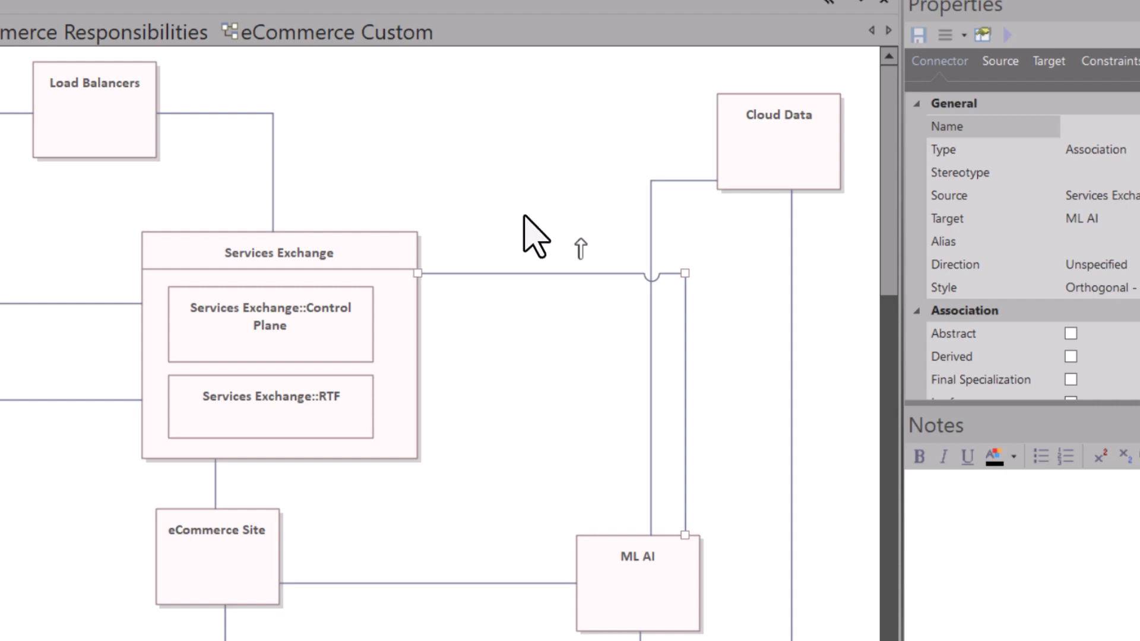
# Step: Switch off Enable Connector line jumps in the Diagram preferences, and move the Services Exchange to ML AI connector back clear of the Cloud Data connector
pyautogui.hotkey('ctrl', 'F9')
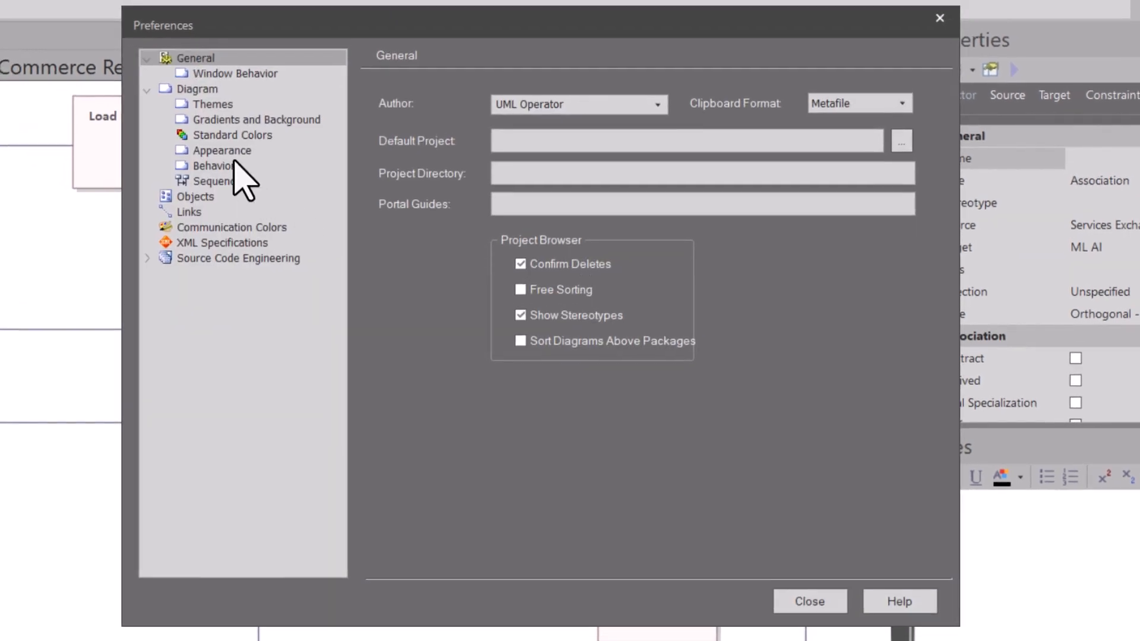
pyautogui.click(201, 85)
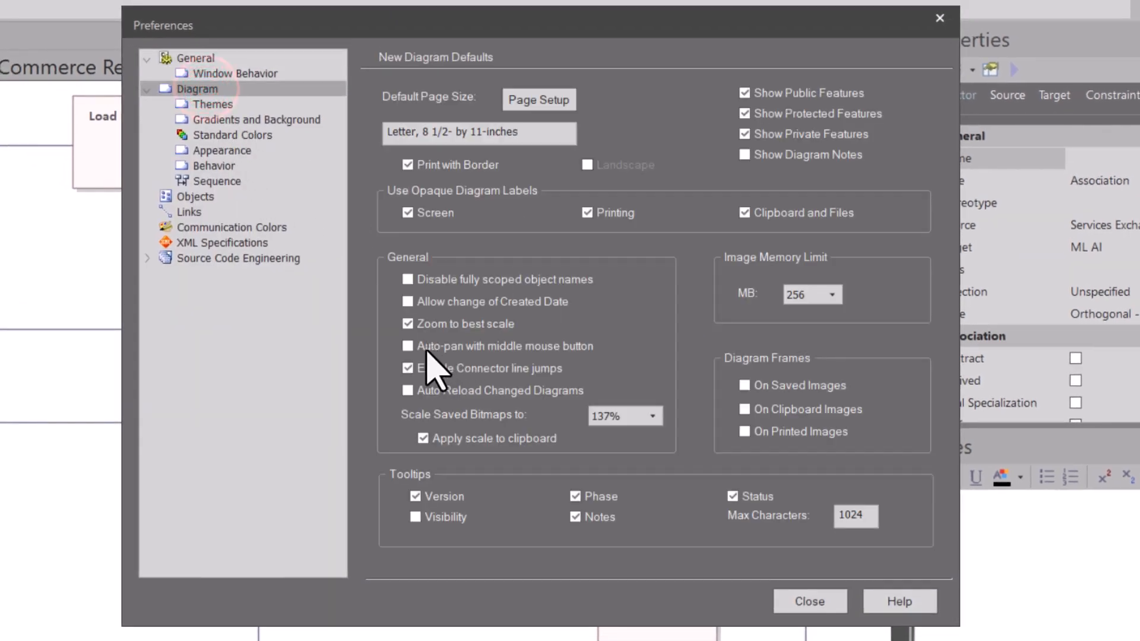
pyautogui.click(407, 368)
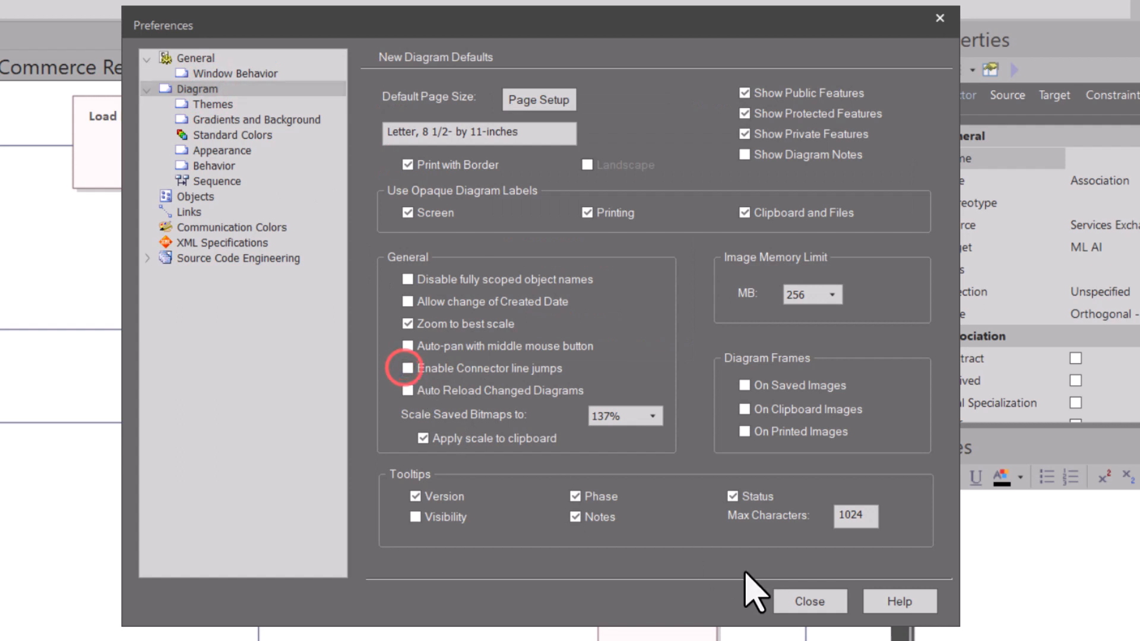
pyautogui.click(801, 602)
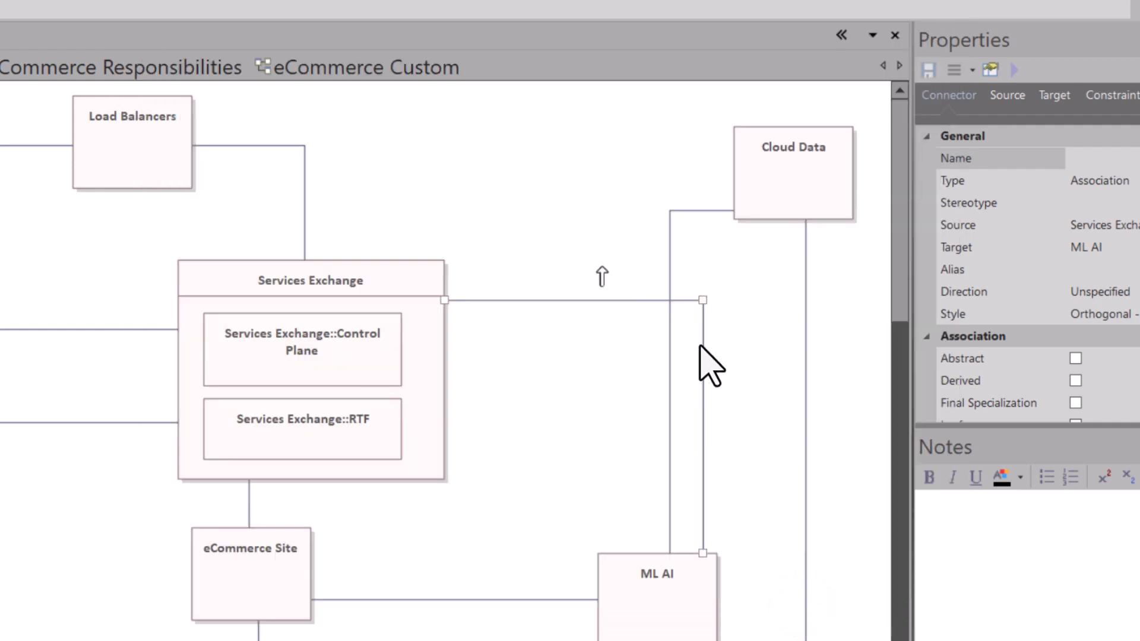
pyautogui.moveTo(702, 347); pyautogui.dragTo(643, 348)
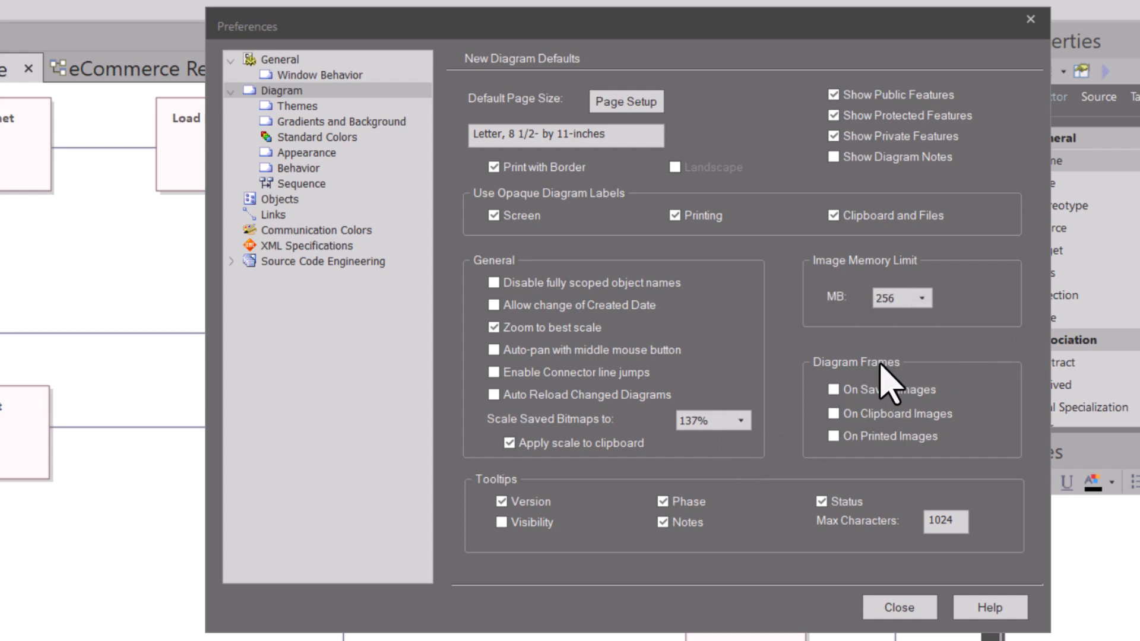
# Step: Examine the available Image Memory Limit sizes in the Diagram preferences without changing the setting, and close the dialog
pyautogui.click(922, 298)
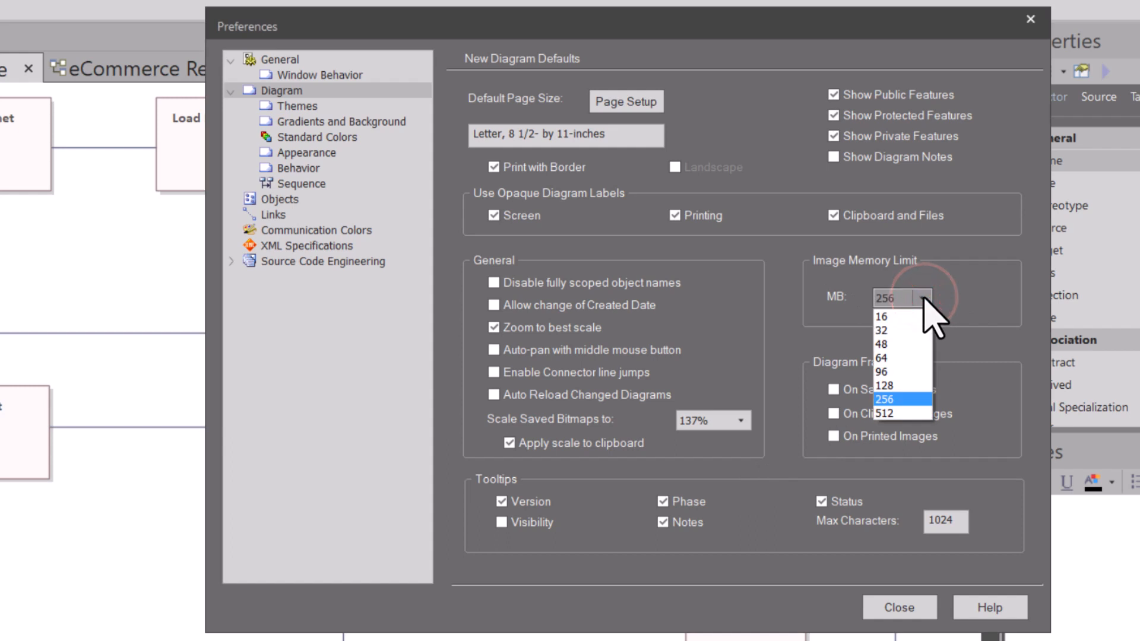
pyautogui.click(921, 298)
pyautogui.click(920, 295)
pyautogui.click(922, 298)
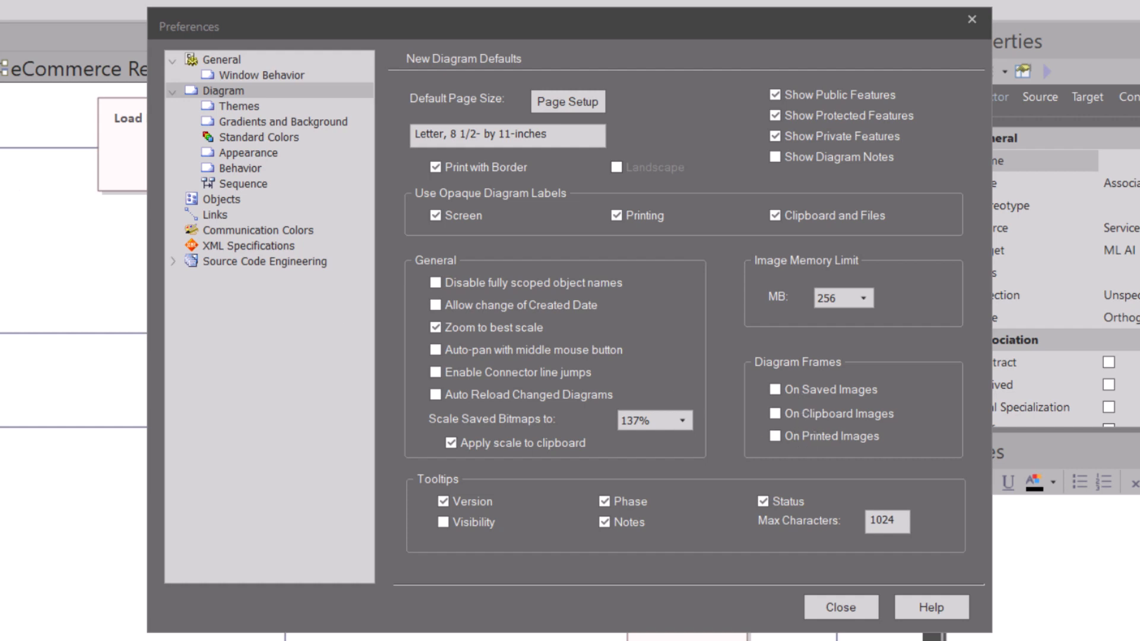
pyautogui.press('Escape')
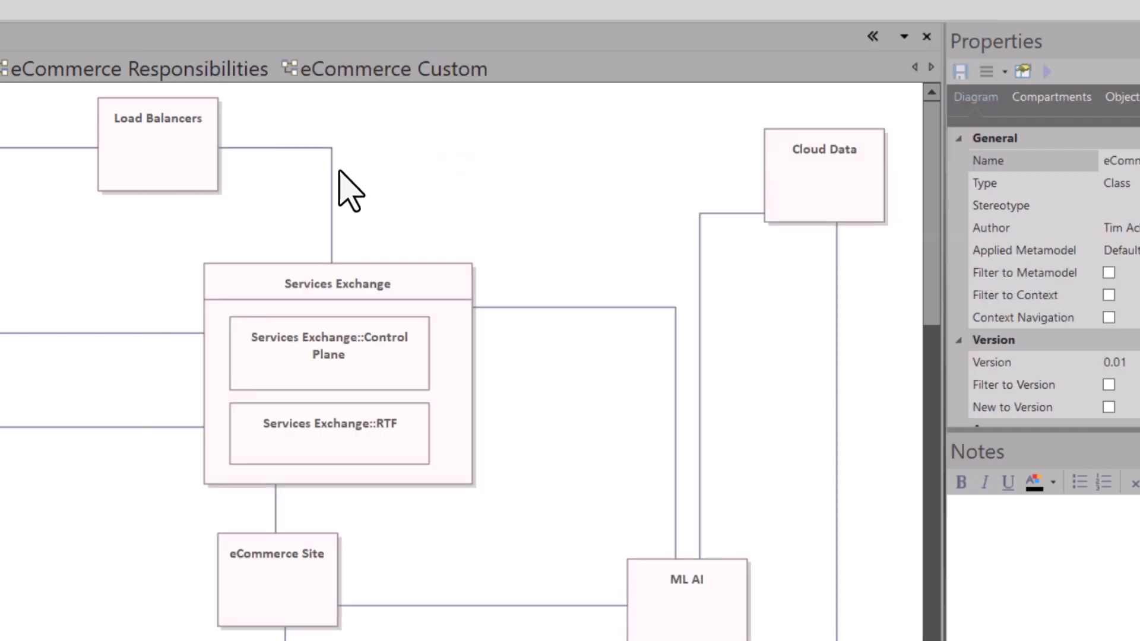
# Step: Select the Internet and Load Balancers elements together on the eCommerce diagram, and clear the selection
pyautogui.moveTo(0, 215); pyautogui.dragTo(228, 89)
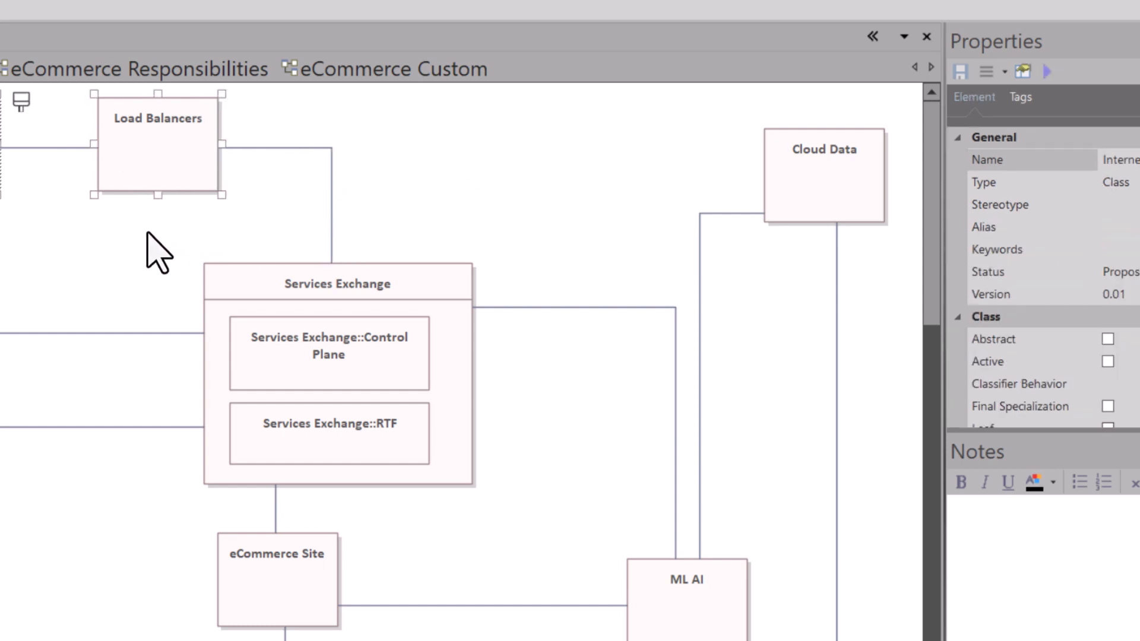
pyautogui.click(449, 200)
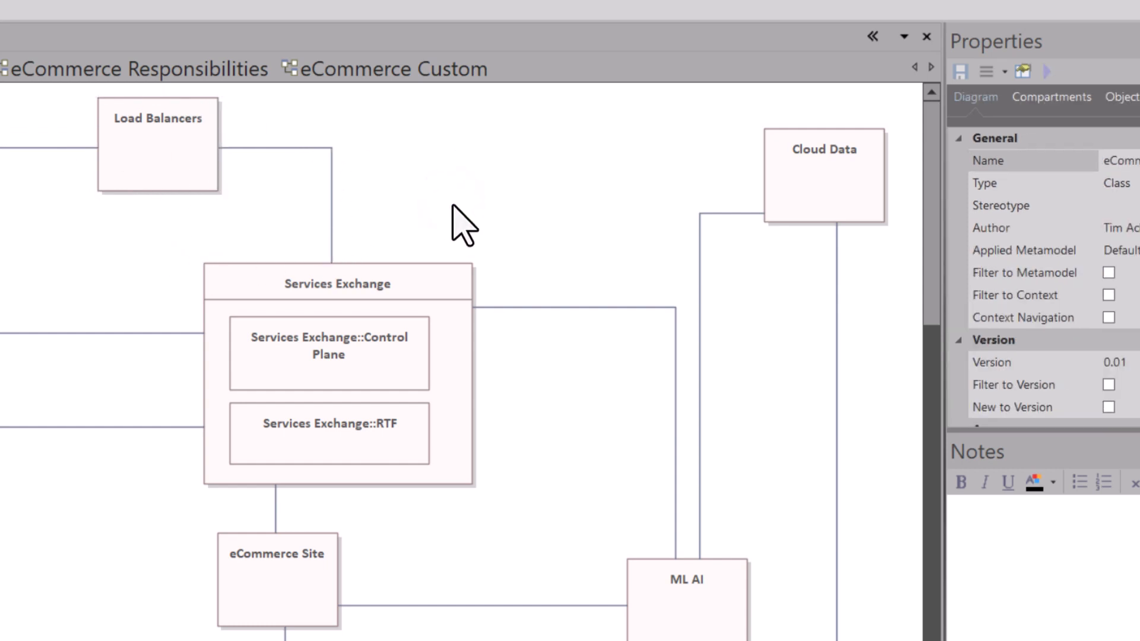
pyautogui.click(454, 204)
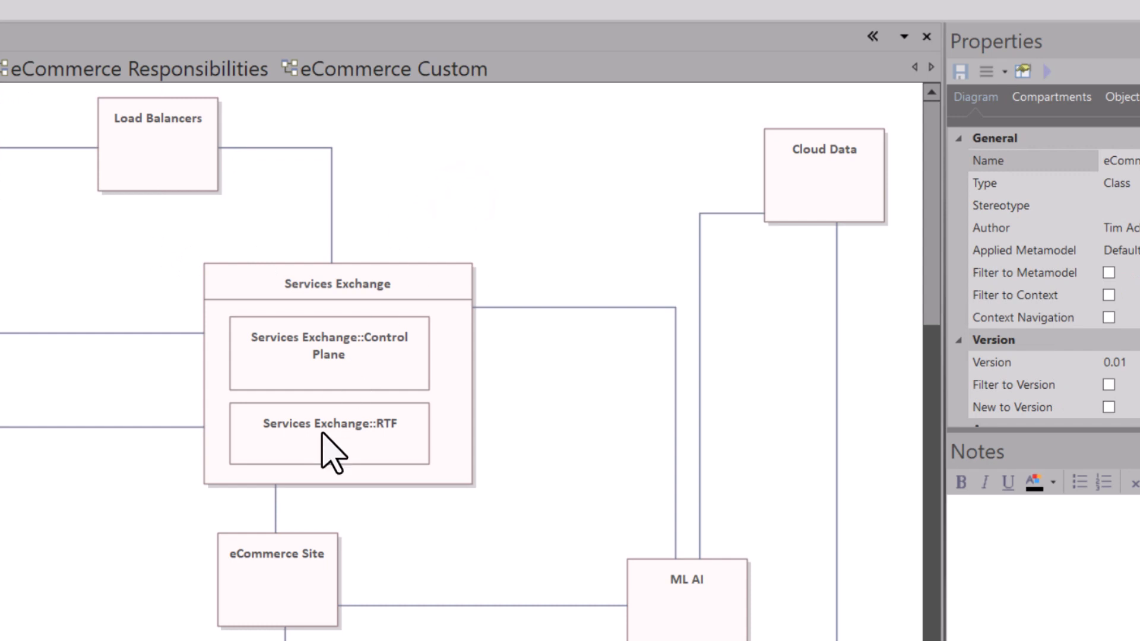
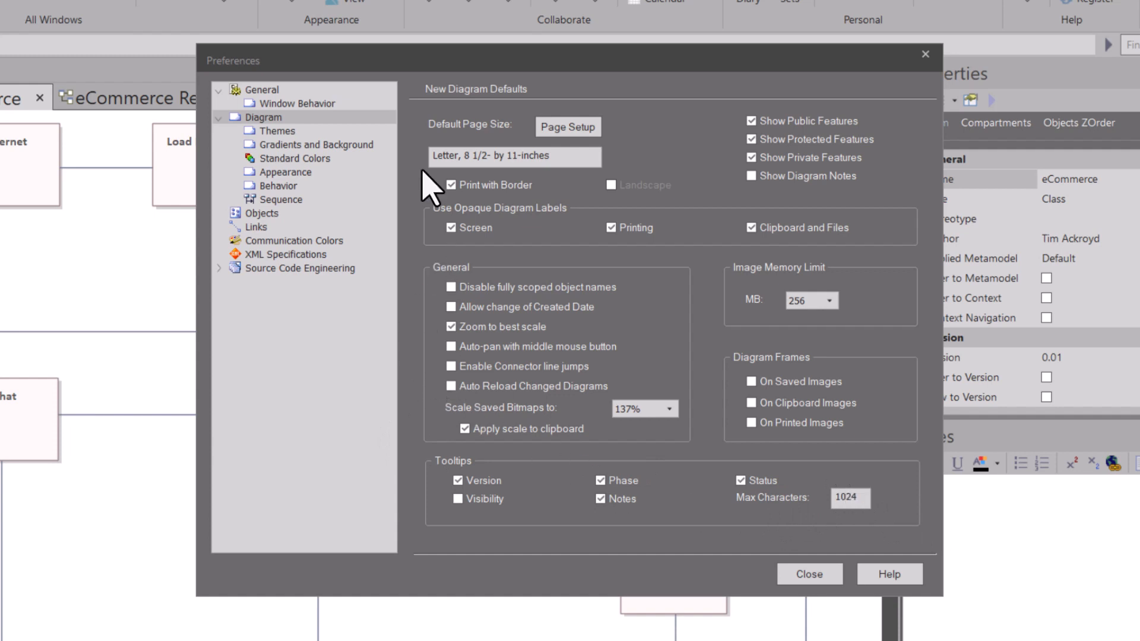
# Step: Set the diagram theme to Enterprise Architect 15.2 in the Themes preferences, and move the dialog aside to uncover the diagram
pyautogui.click(281, 132)
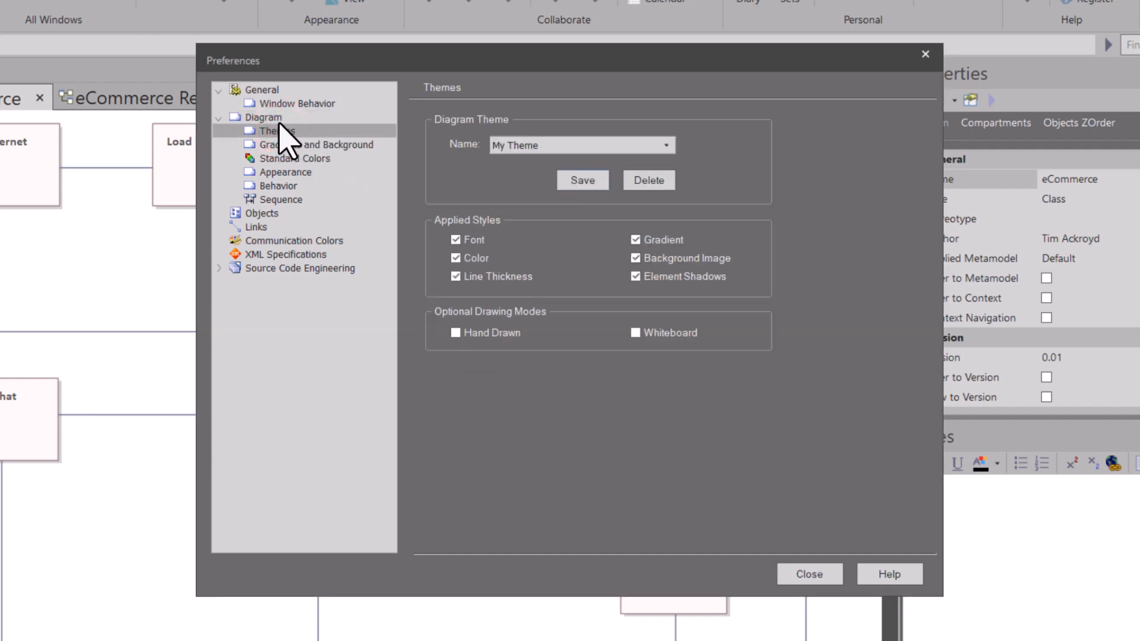
pyautogui.click(665, 145)
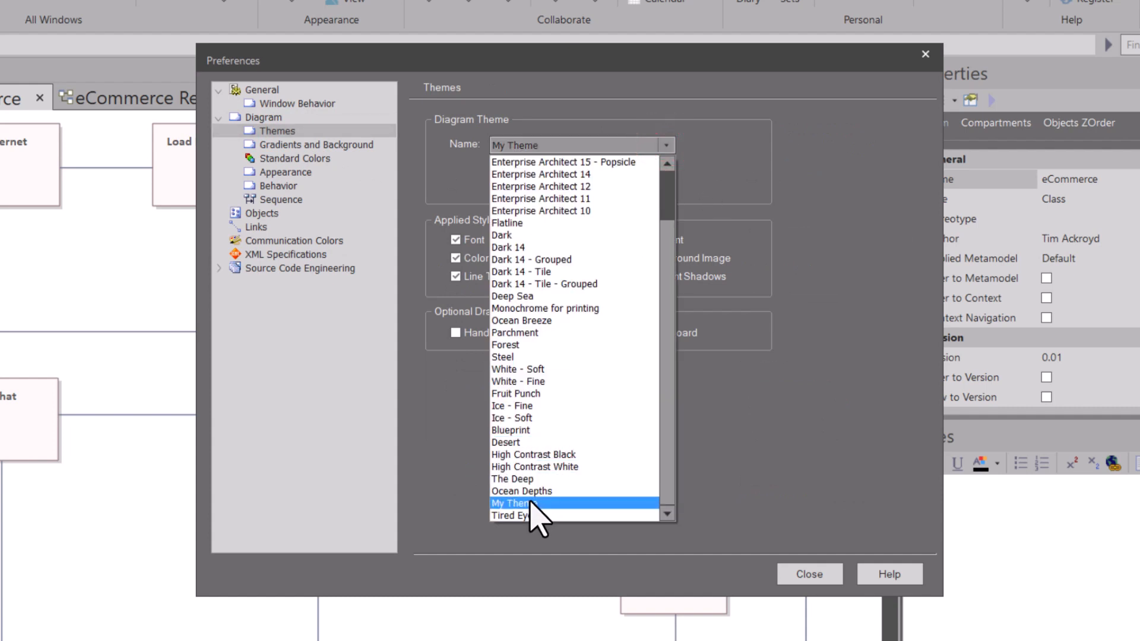
pyautogui.scroll(2, 617, 252)
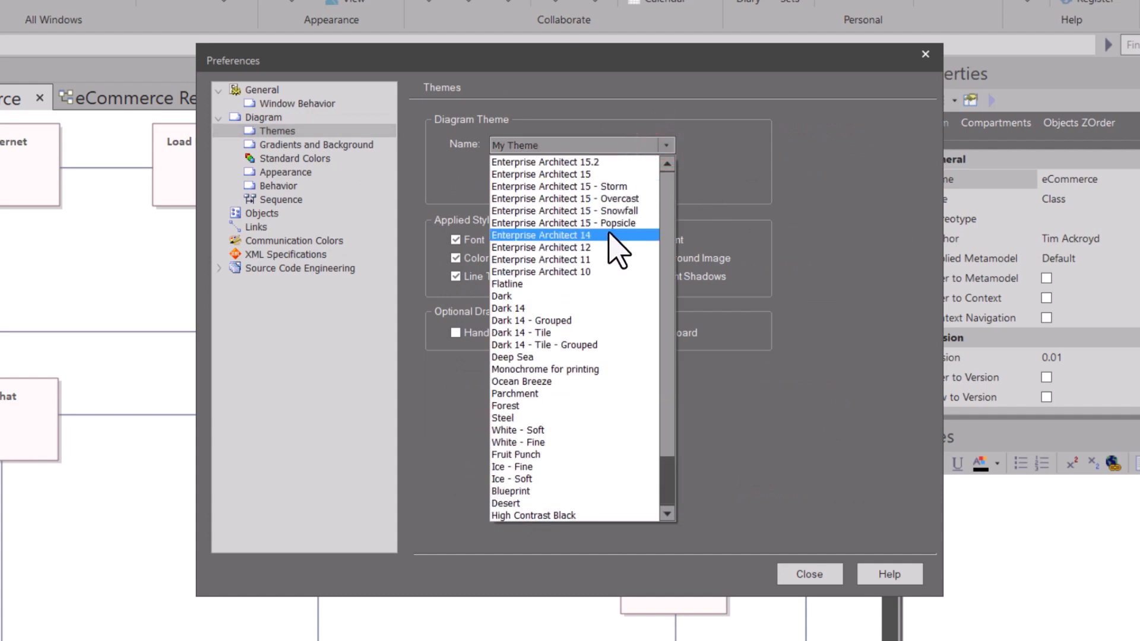
pyautogui.click(614, 162)
pyautogui.moveTo(605, 77); pyautogui.dragTo(990, 39)
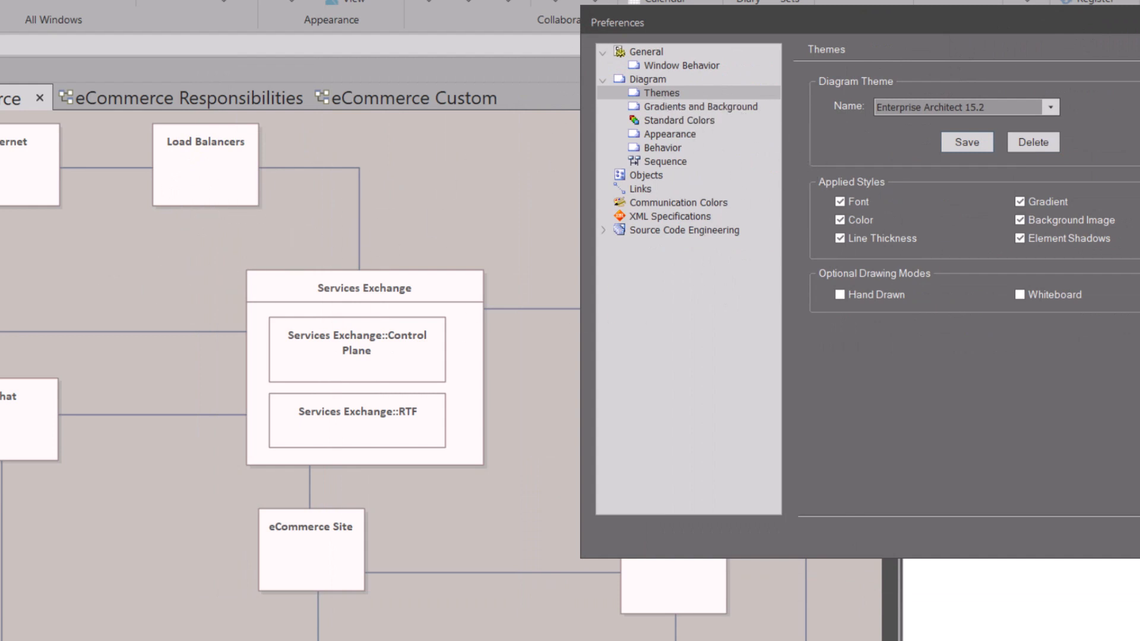
# Step: Try the Dark, White - Soft and Blueprint themes on the diagram one after another
pyautogui.click(1050, 107)
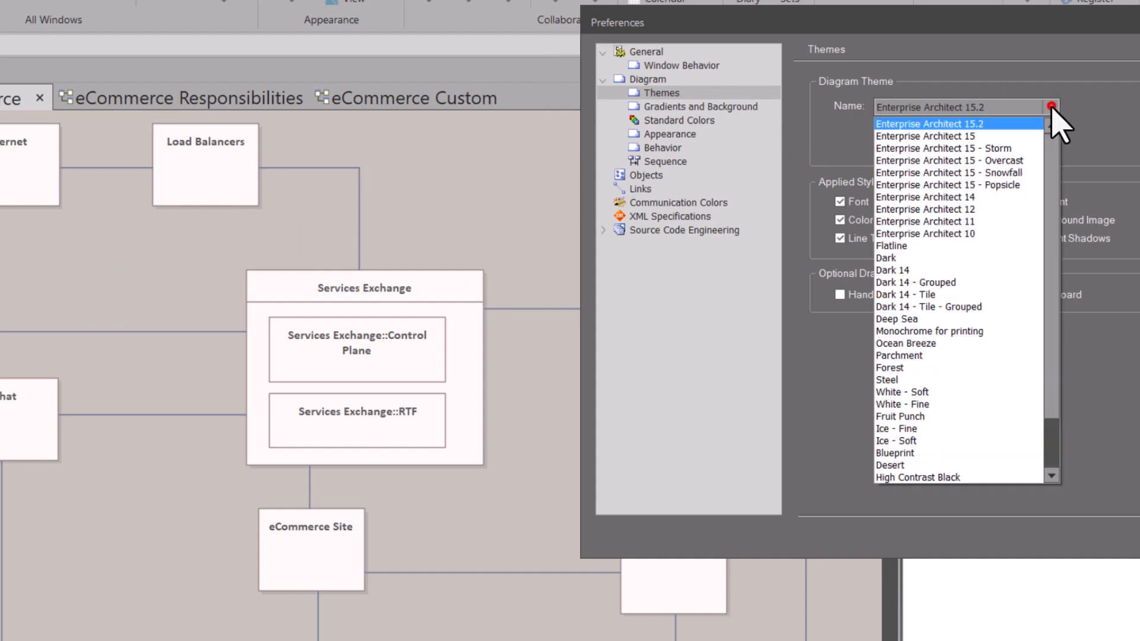
pyautogui.click(895, 257)
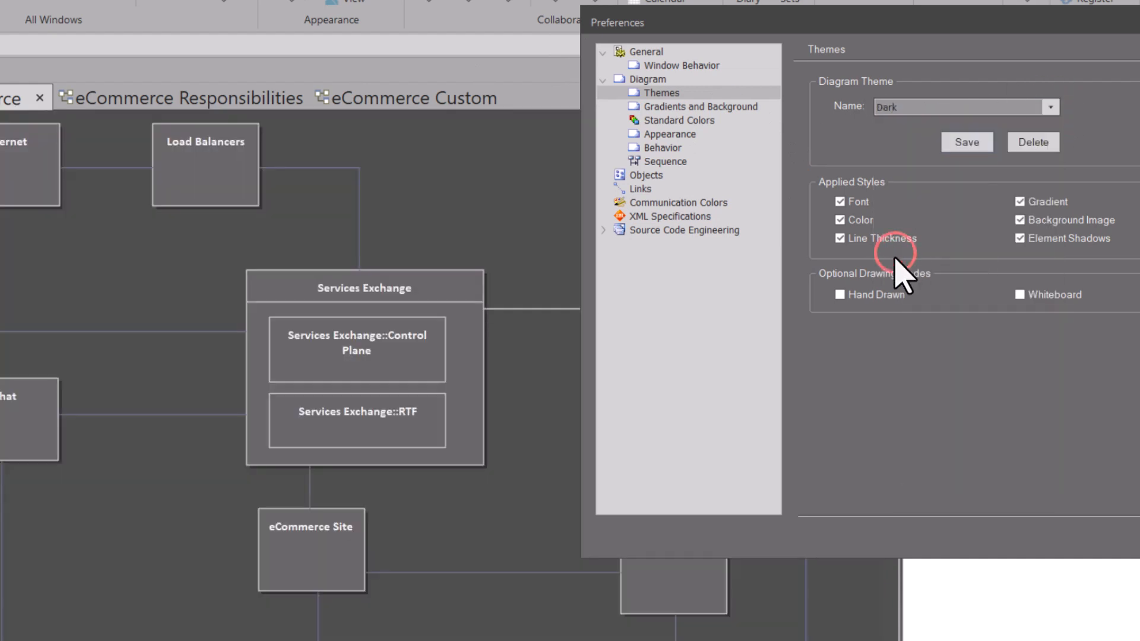
pyautogui.click(1050, 107)
pyautogui.click(881, 330)
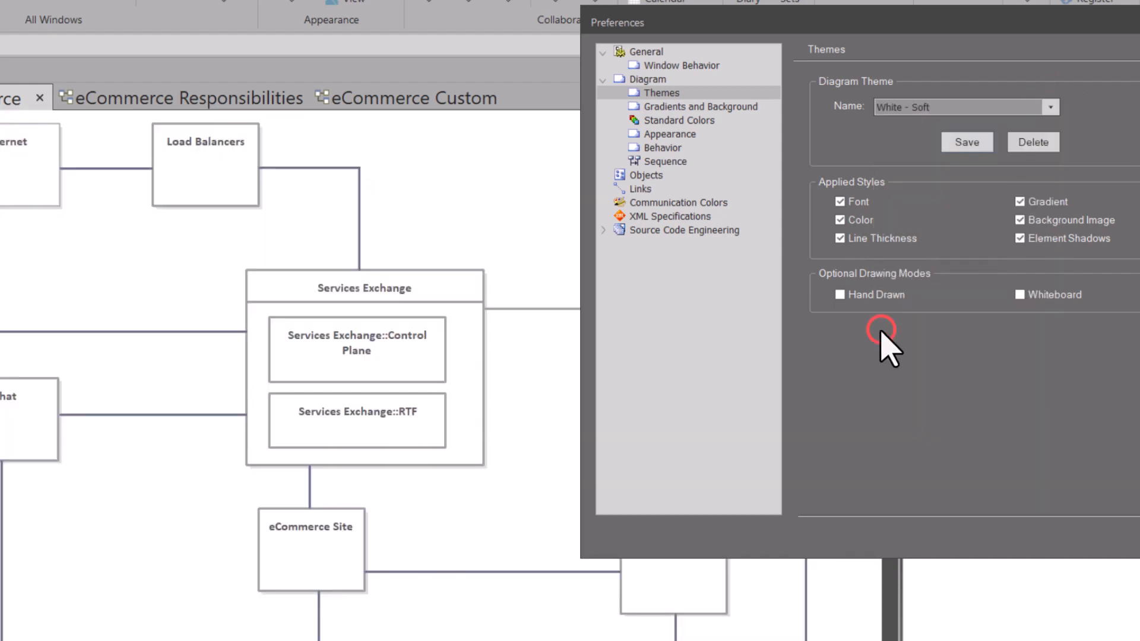
pyautogui.click(1049, 107)
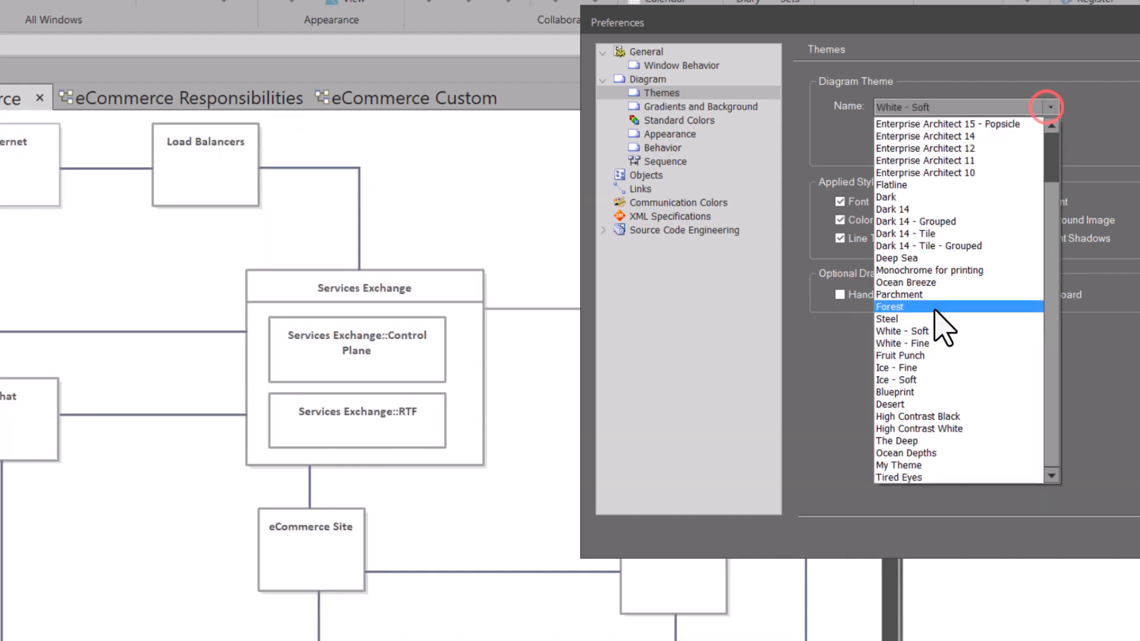
pyautogui.click(911, 389)
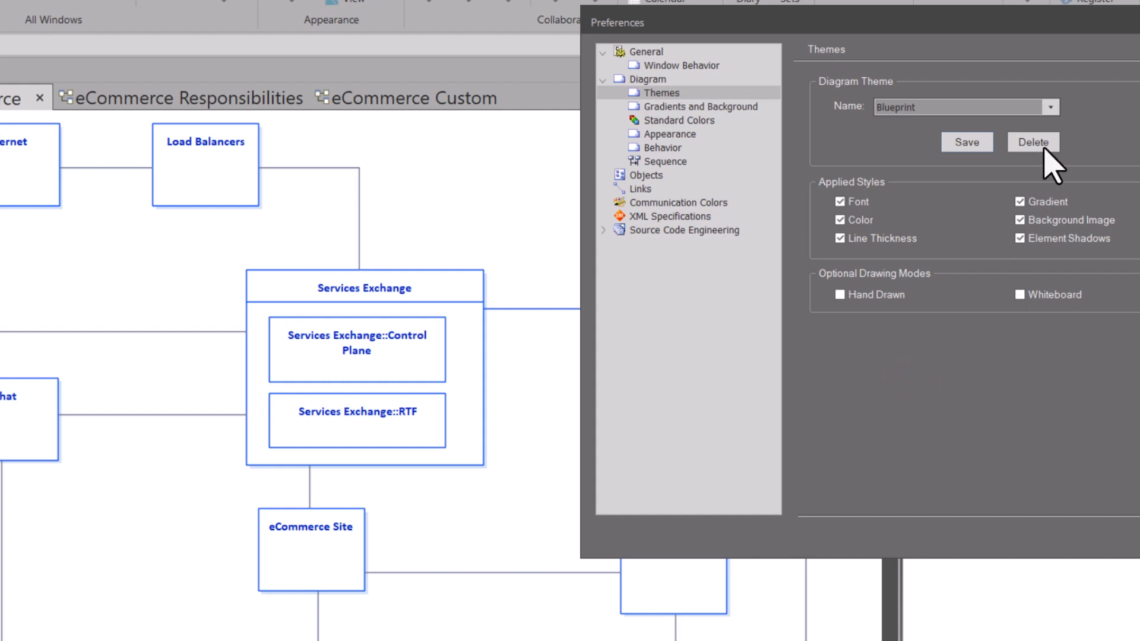
# Step: Try The Deep and Ocean Depths themes, and set the diagram theme to Dark 14 - Grouped
pyautogui.click(1050, 107)
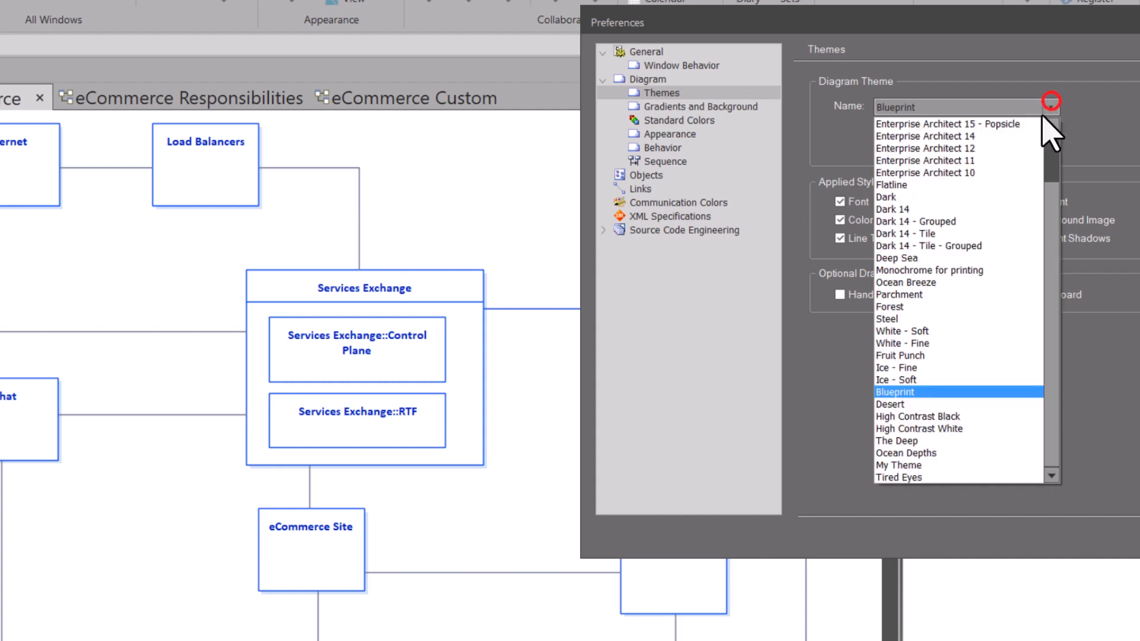
pyautogui.click(911, 442)
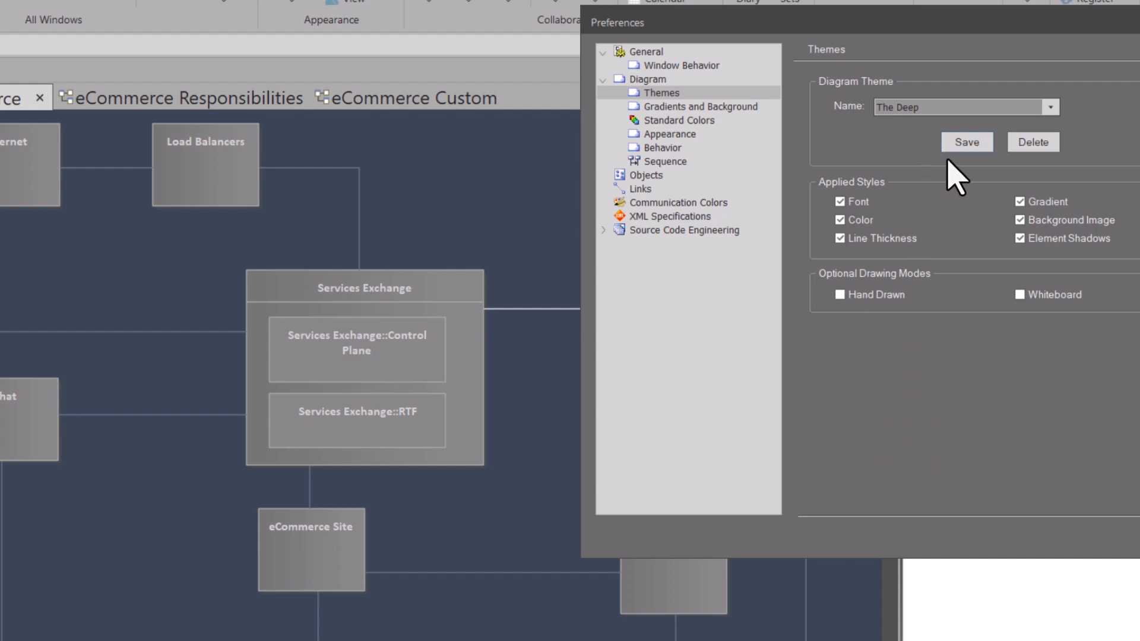
pyautogui.click(1051, 107)
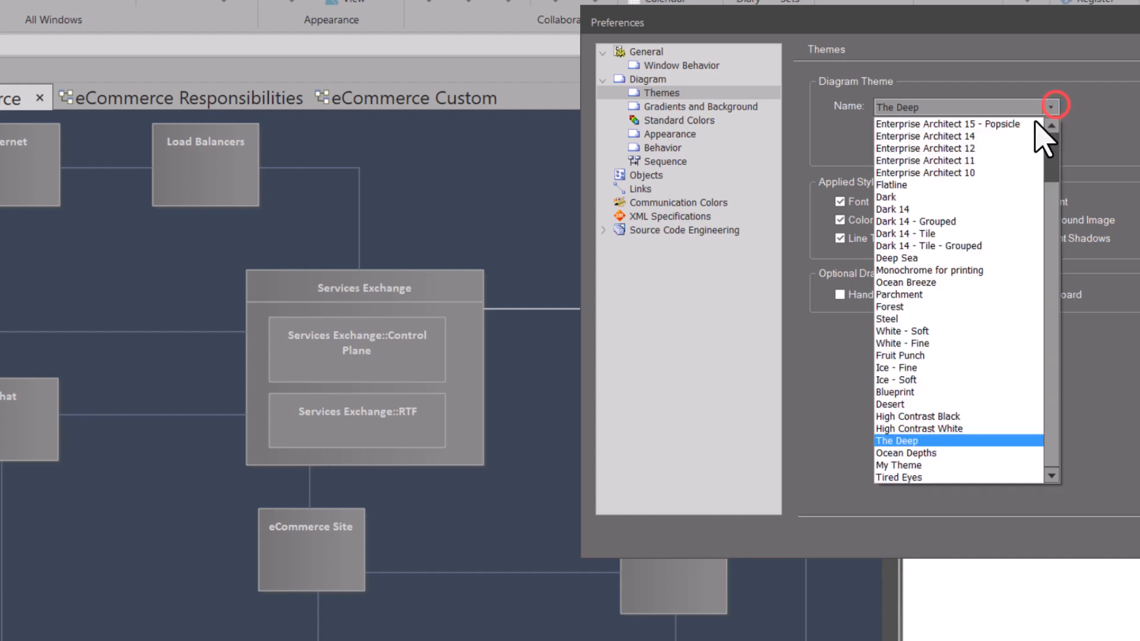
pyautogui.click(922, 454)
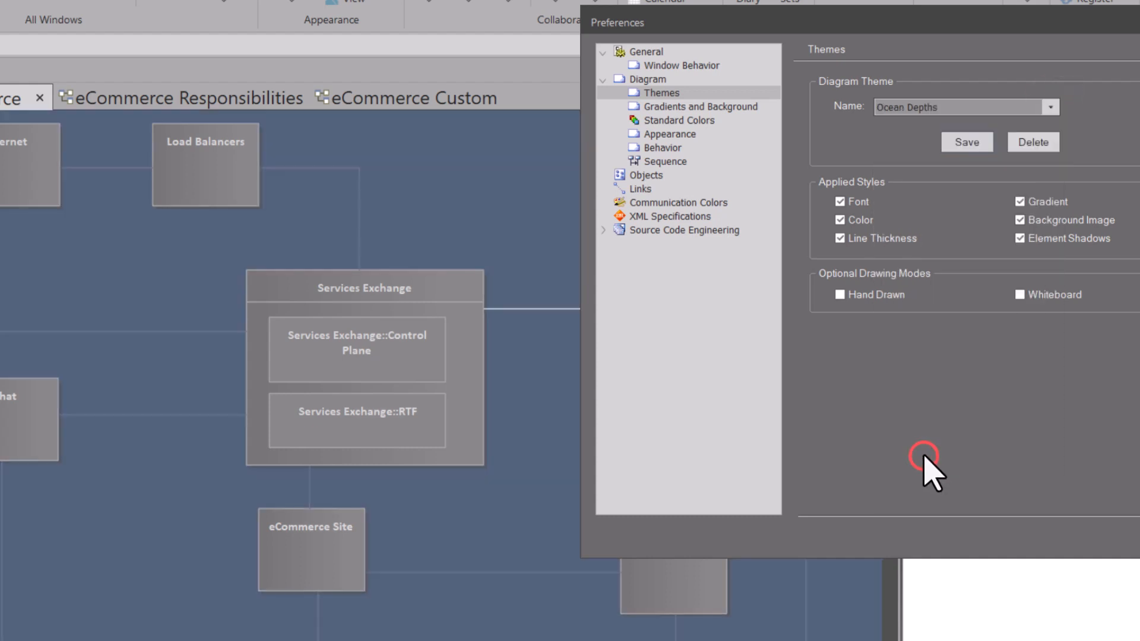
pyautogui.click(1054, 108)
pyautogui.click(912, 220)
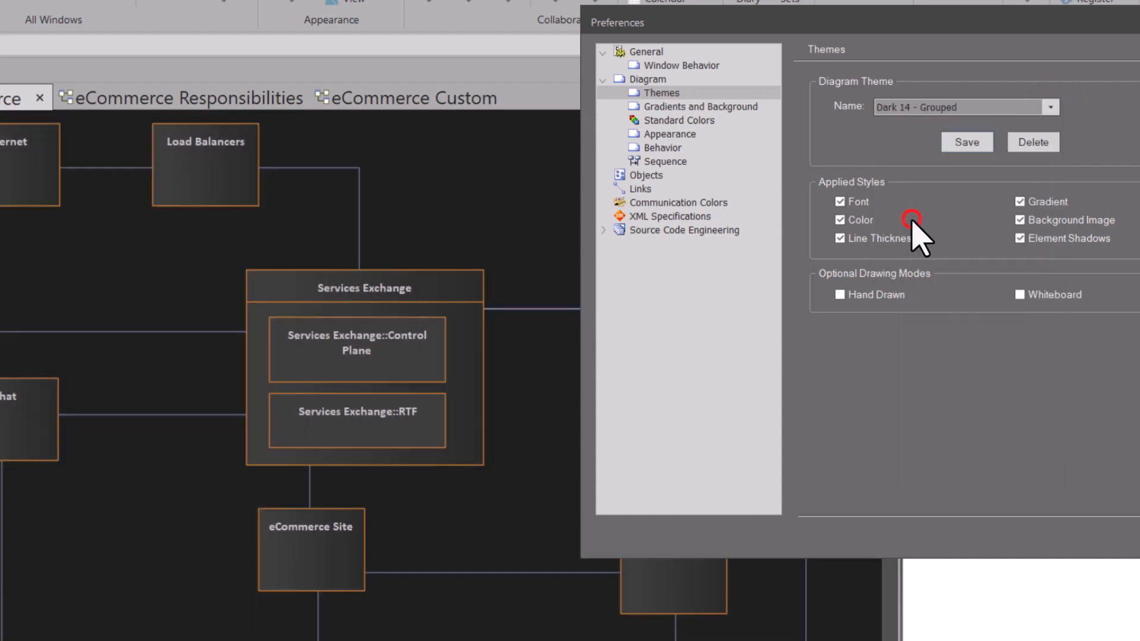
# Step: Look through the available diagram themes and set the diagram theme to My Theme
pyautogui.click(1051, 107)
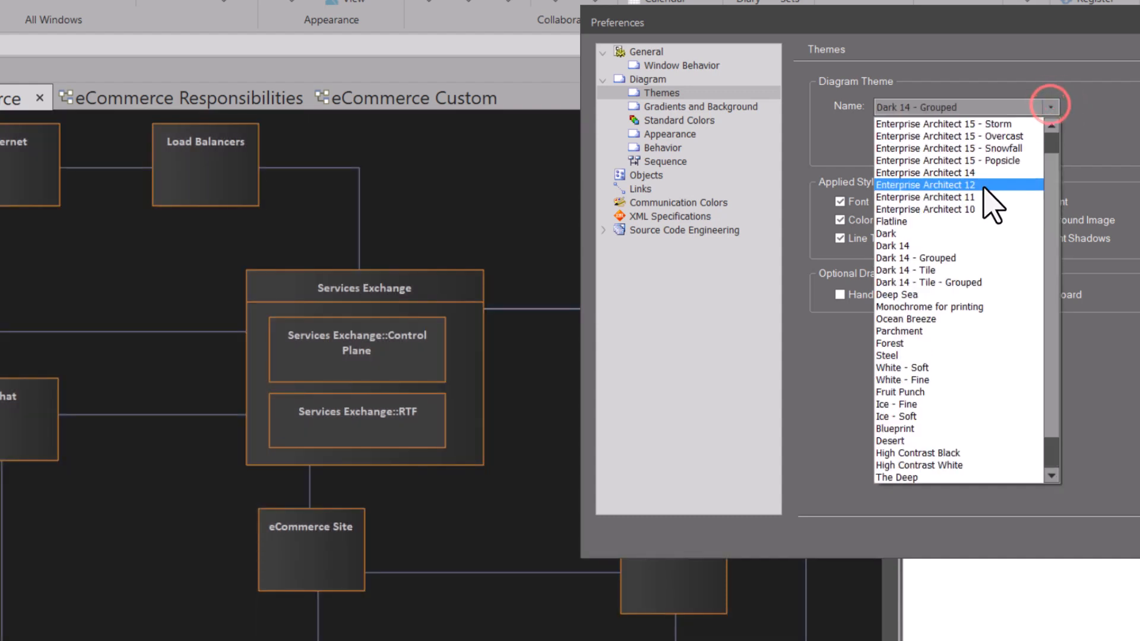
pyautogui.scroll(-2, 985, 202)
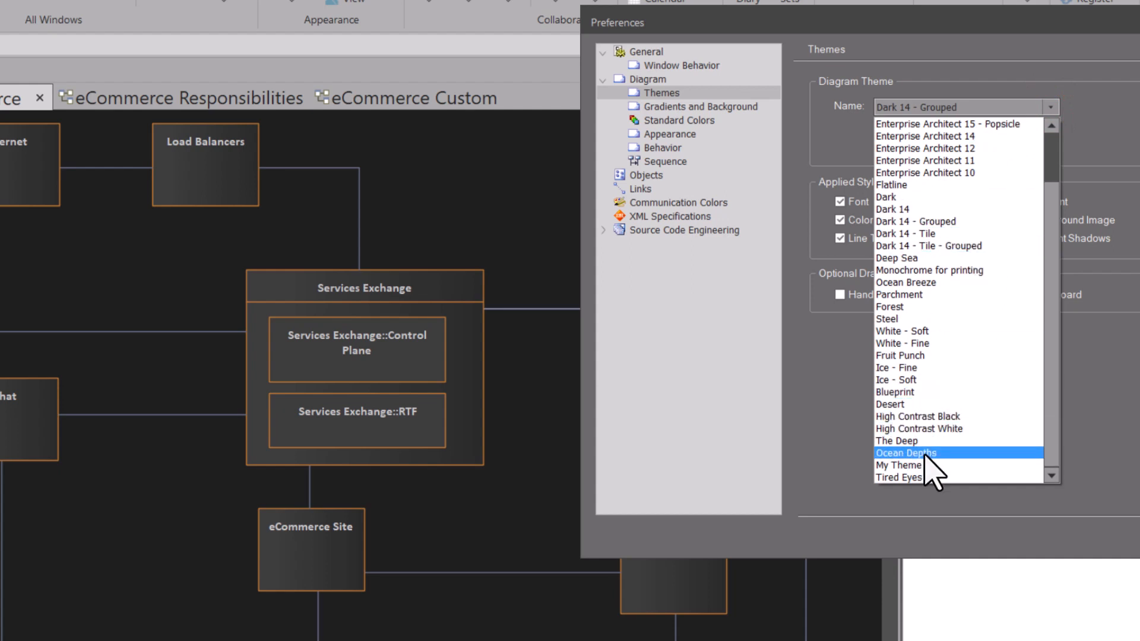
pyautogui.scroll(2, 997, 249)
pyautogui.click(1112, 96)
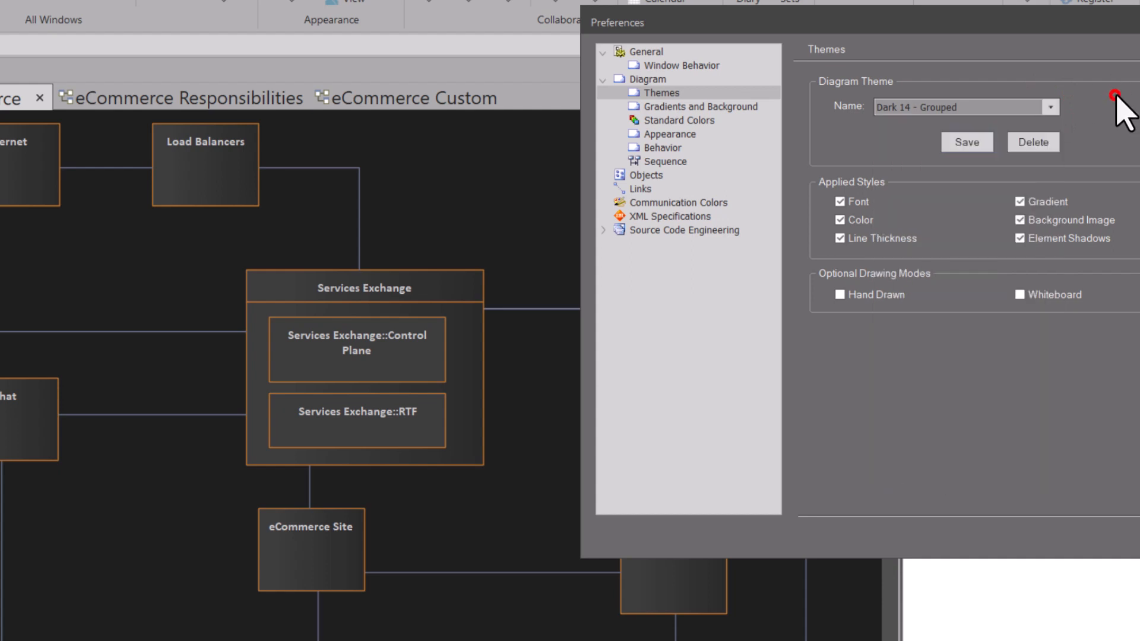
pyautogui.click(969, 107)
pyautogui.moveTo(1056, 210); pyautogui.dragTo(1080, 318)
pyautogui.click(1043, 103)
pyautogui.click(1050, 106)
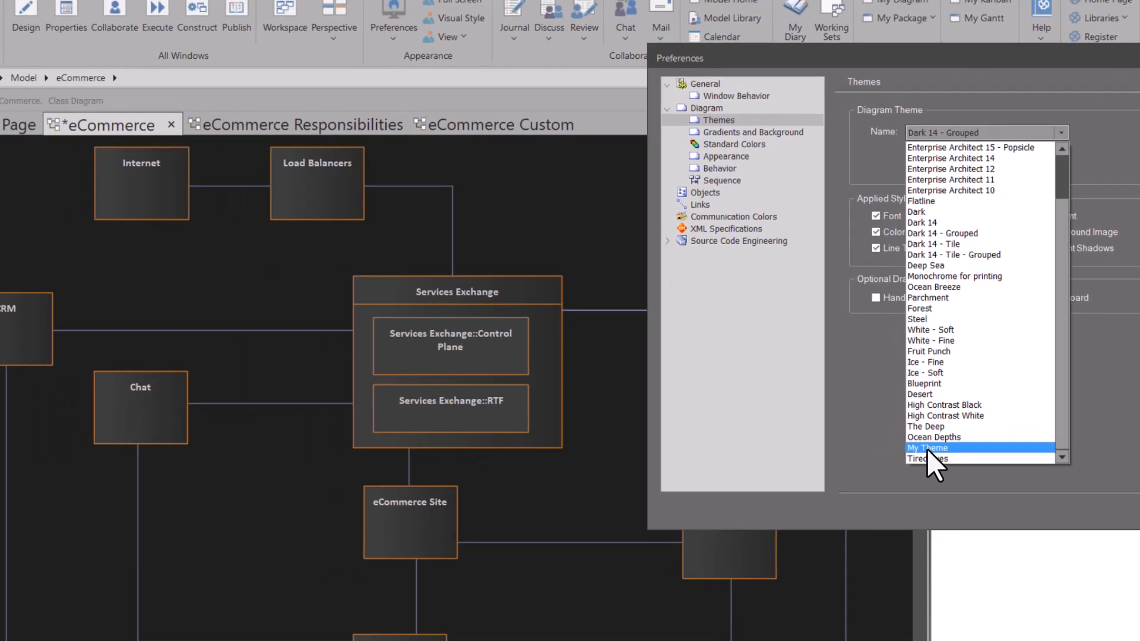
pyautogui.click(903, 465)
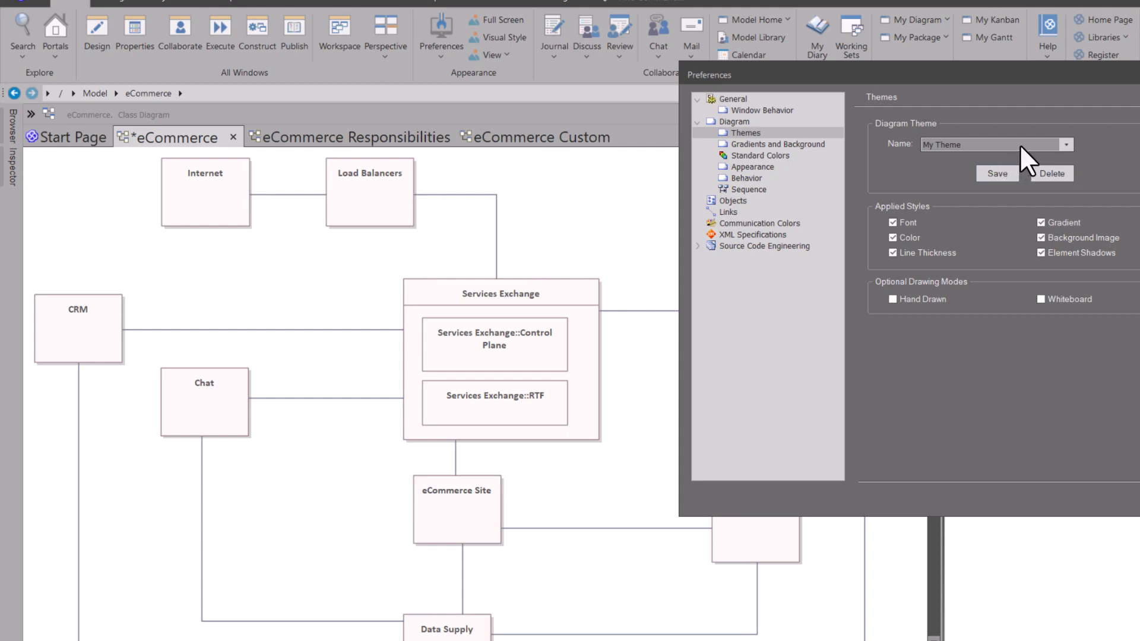
# Step: Try the Tired Eyes theme on the diagram, and switch the theme back to My Theme
pyautogui.click(1061, 142)
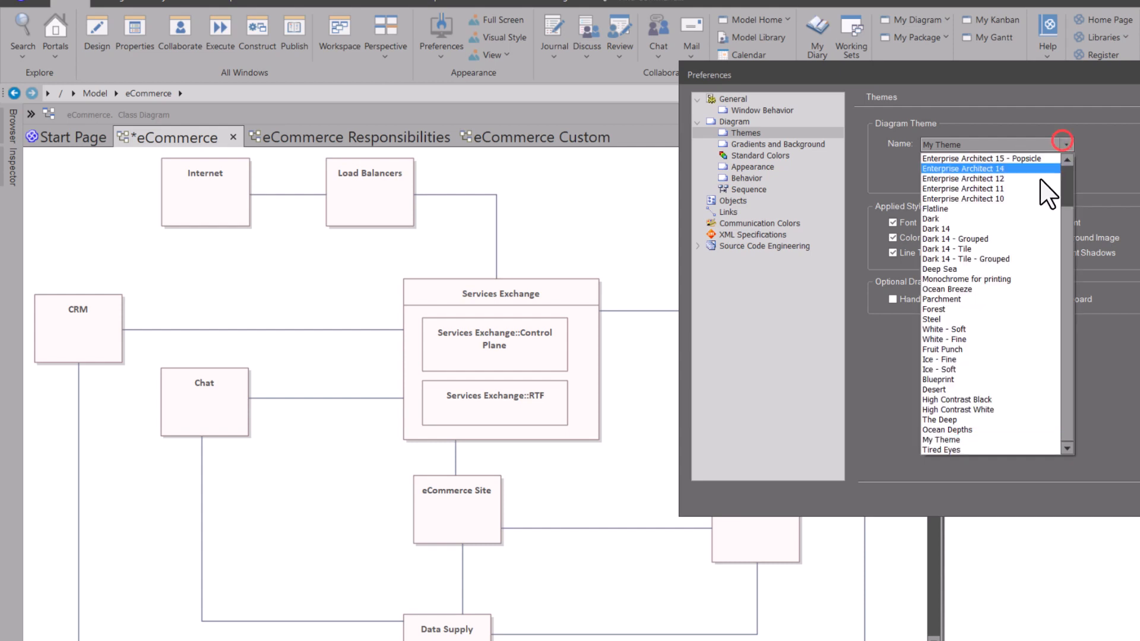
pyautogui.click(966, 450)
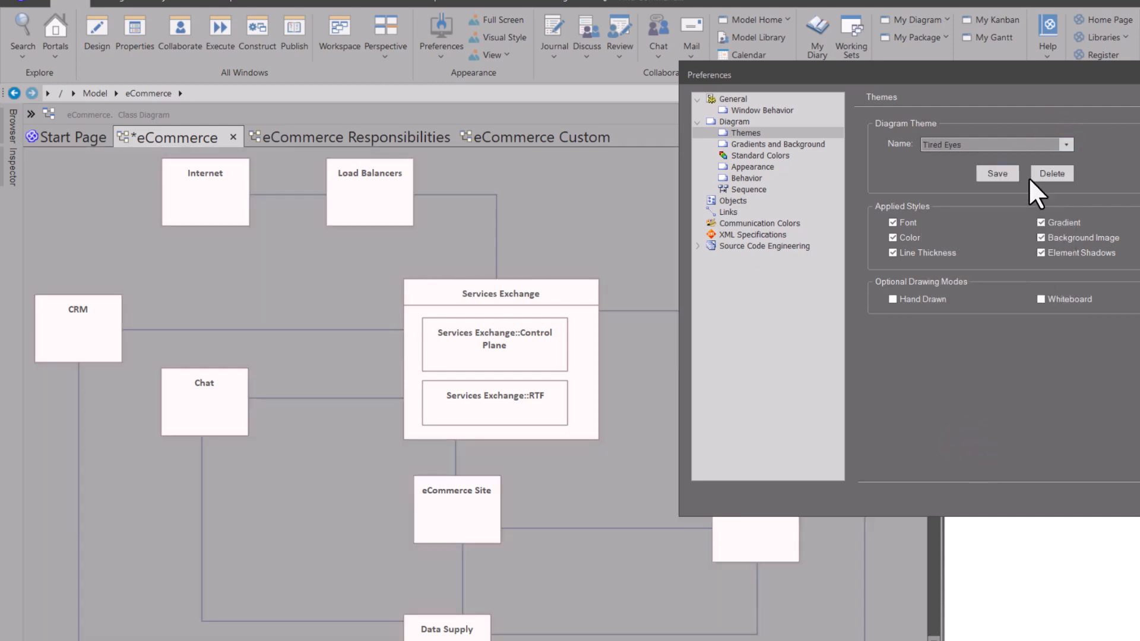
pyautogui.click(1067, 143)
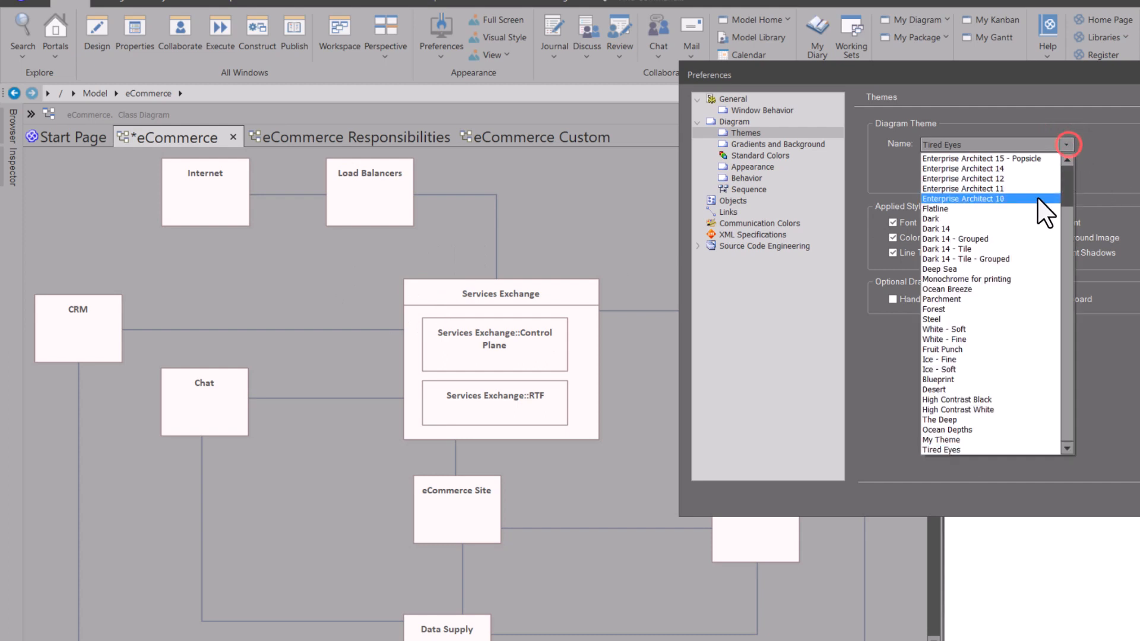
pyautogui.click(958, 439)
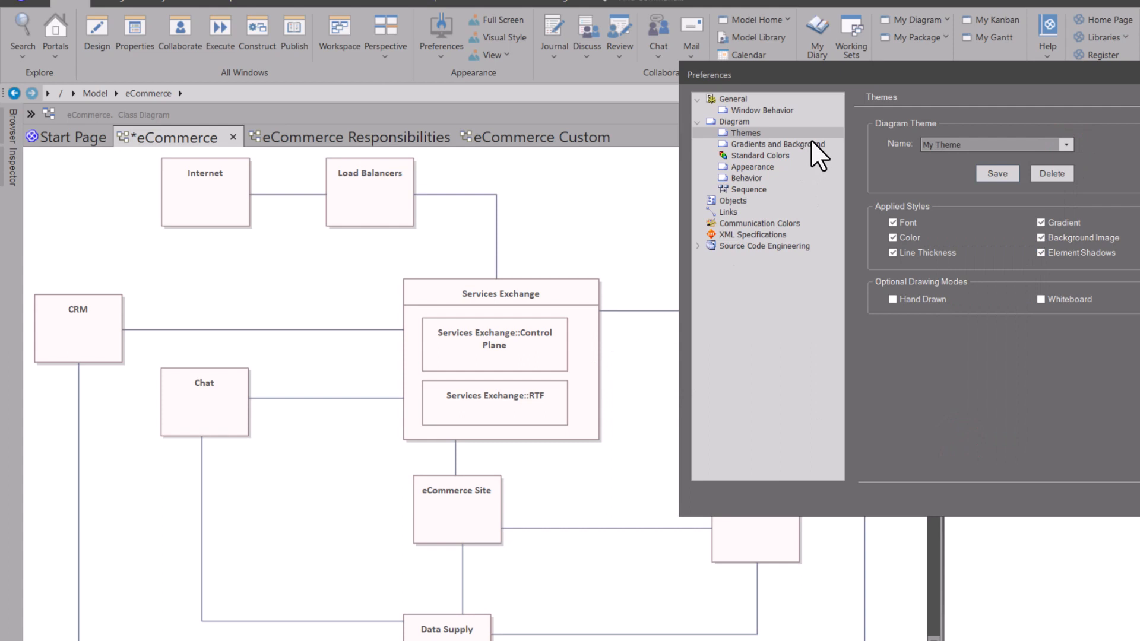
# Step: Check the diagram theme list once more, and view the paper color choices in the Gradients and Background preferences
pyautogui.click(1067, 144)
pyautogui.click(1066, 142)
pyautogui.click(1063, 142)
pyautogui.click(1062, 142)
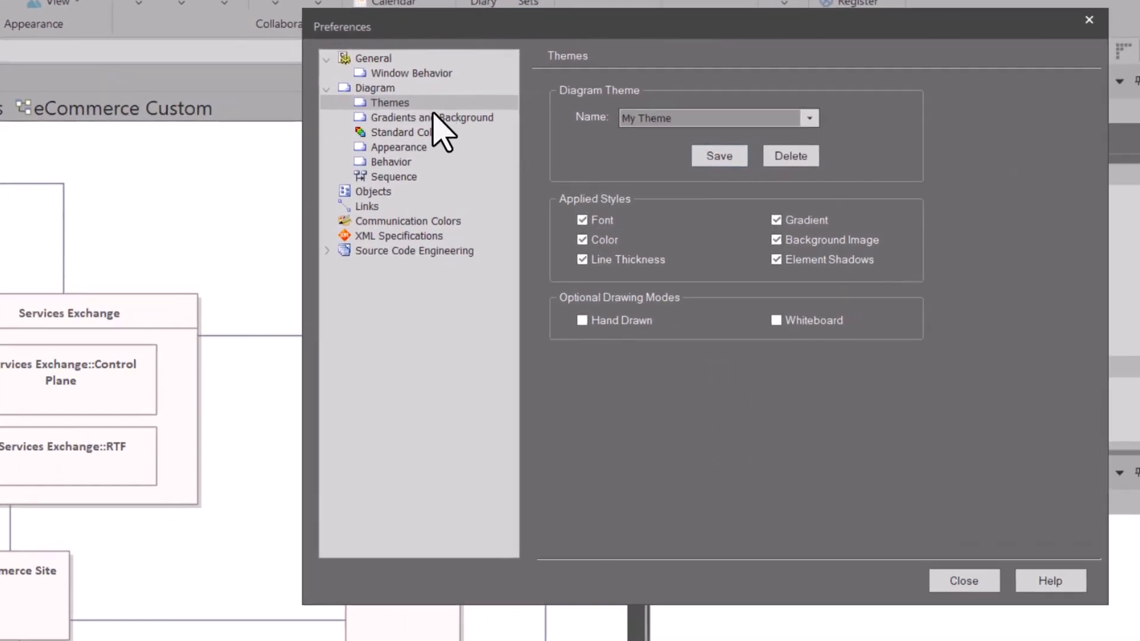
pyautogui.click(435, 122)
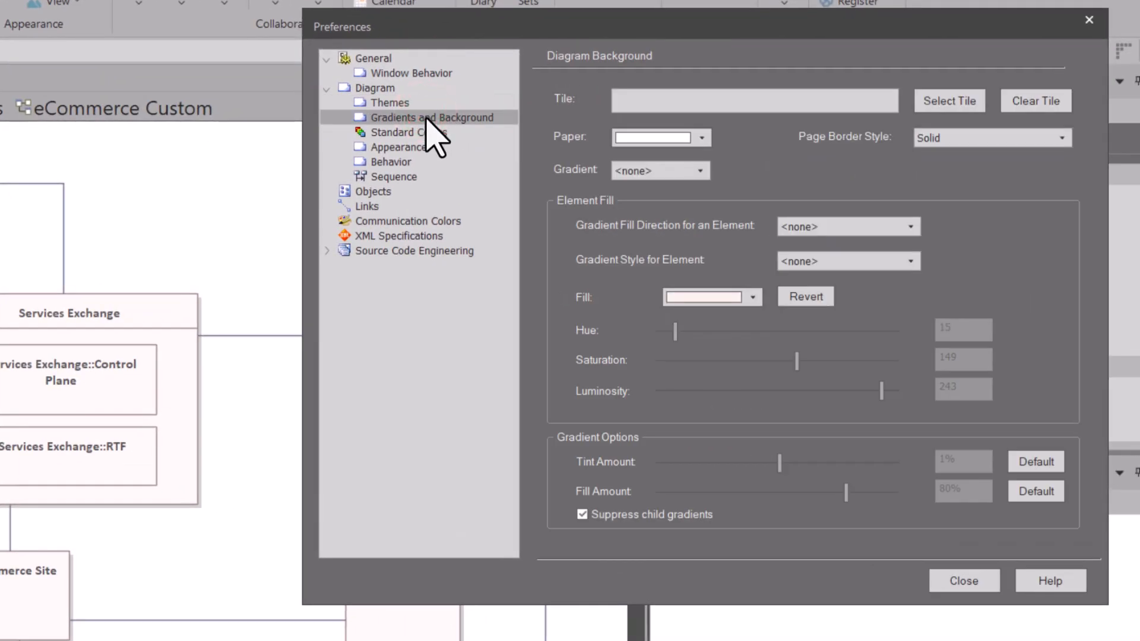
pyautogui.click(701, 138)
pyautogui.click(700, 136)
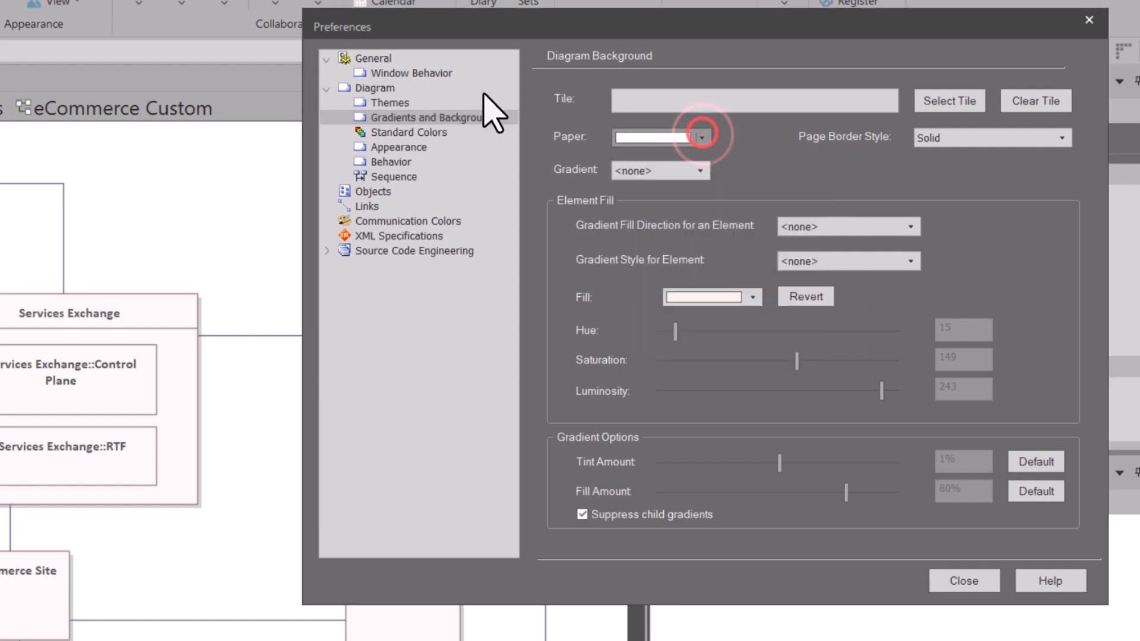
# Step: Set the diagram theme to Enterprise Architect 14 in the Themes preferences
pyautogui.click(419, 103)
pyautogui.click(809, 118)
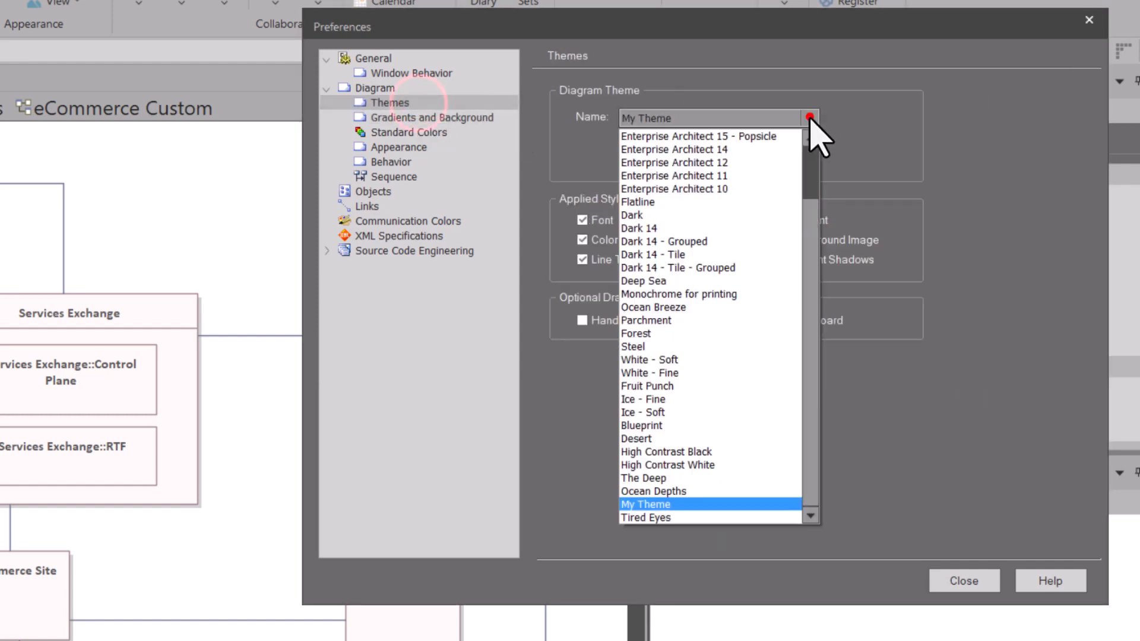
pyautogui.click(721, 148)
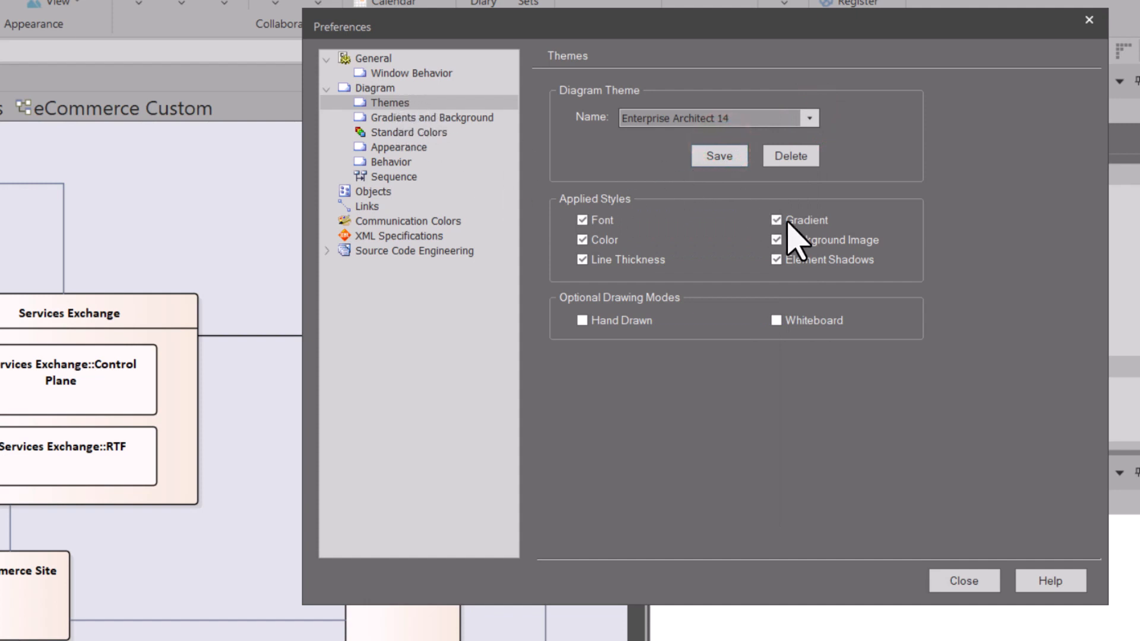
# Step: Review the background gradient options and the element gradient fill directions in the Gradients and Background preferences
pyautogui.click(435, 117)
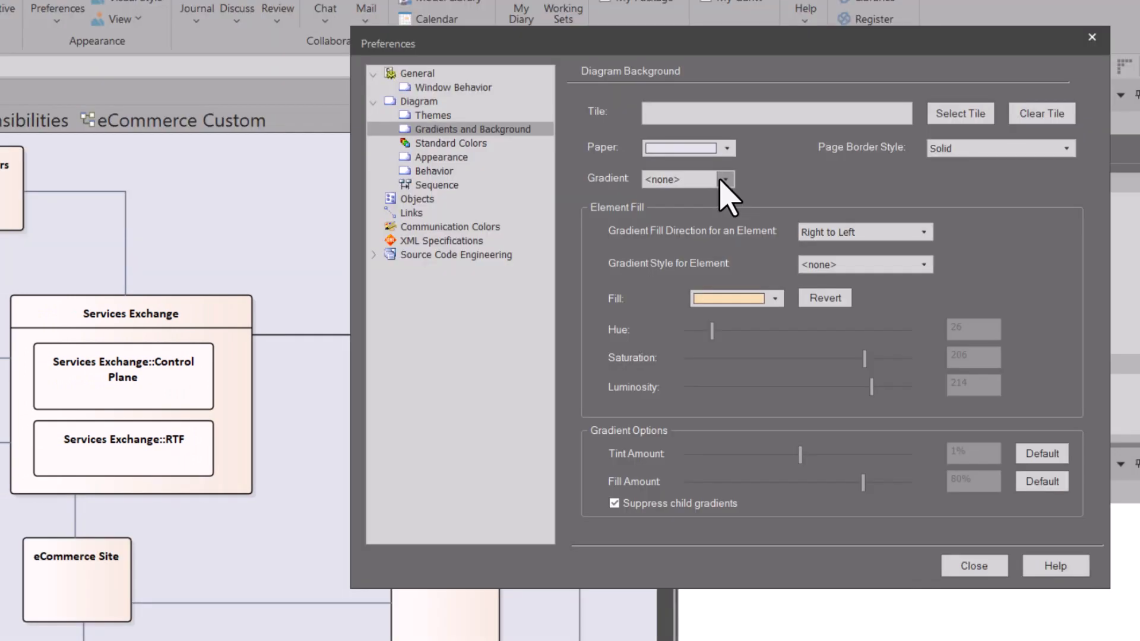
pyautogui.click(725, 180)
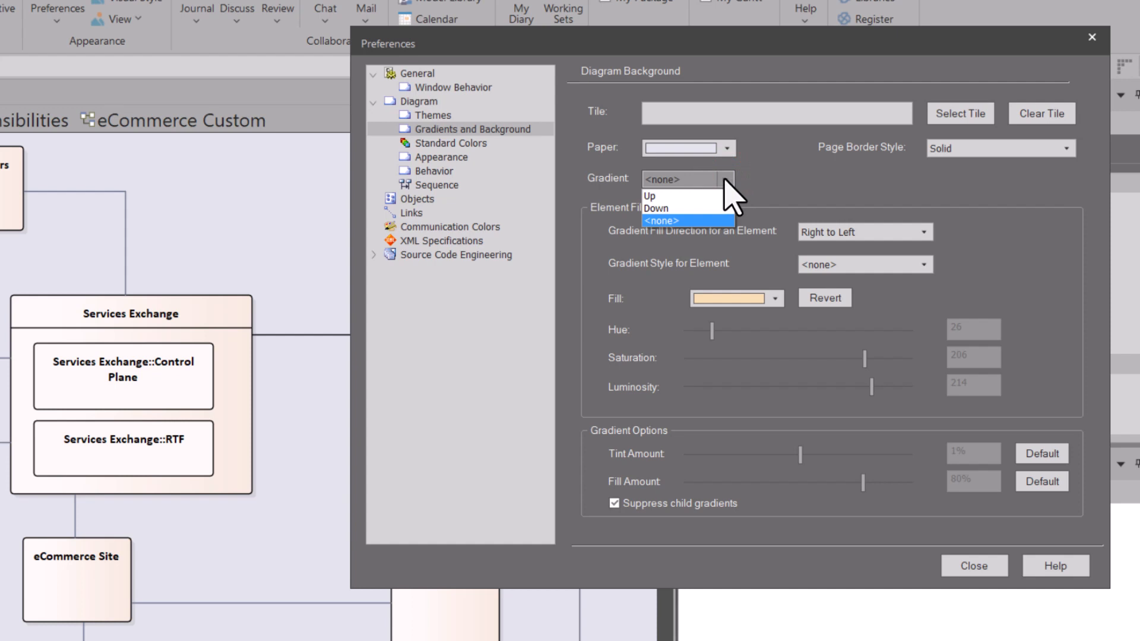
pyautogui.click(725, 179)
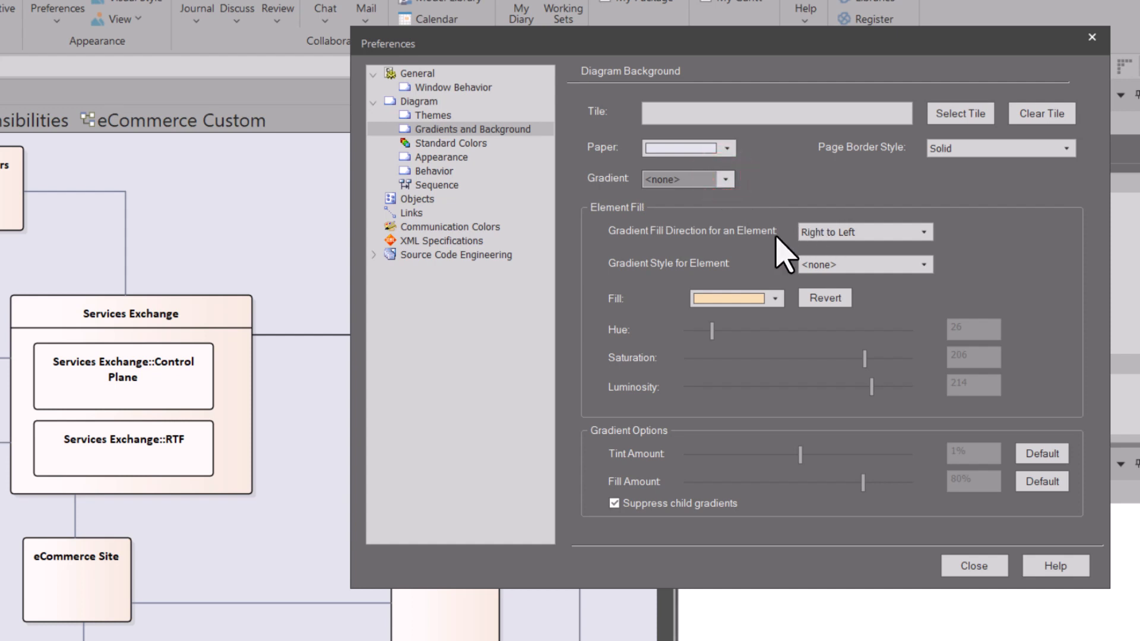
pyautogui.click(921, 232)
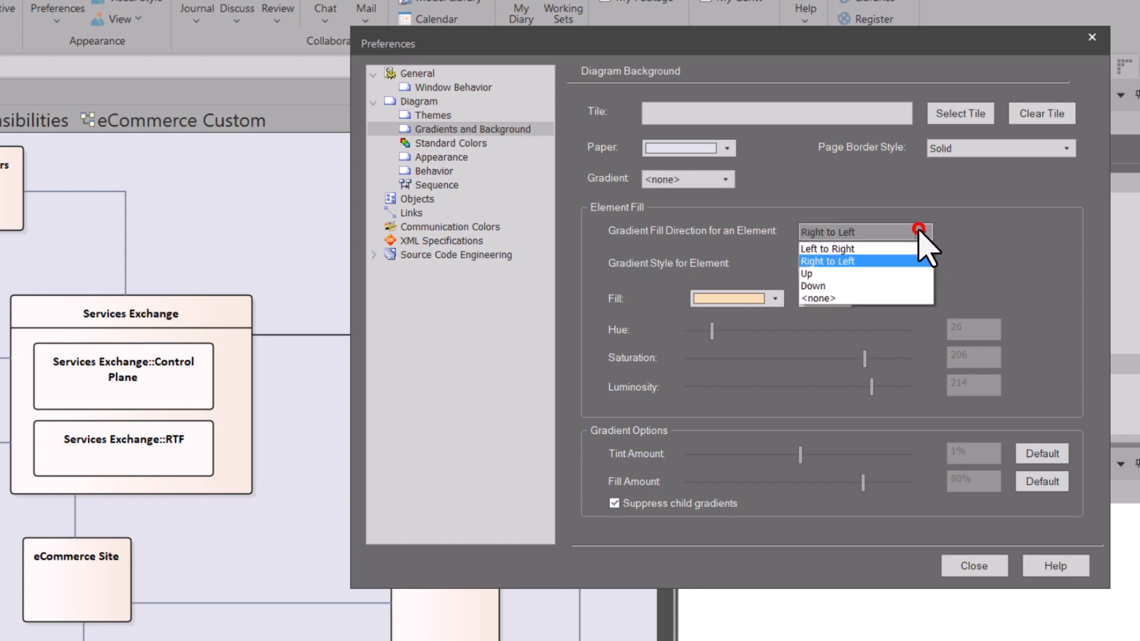
pyautogui.click(919, 231)
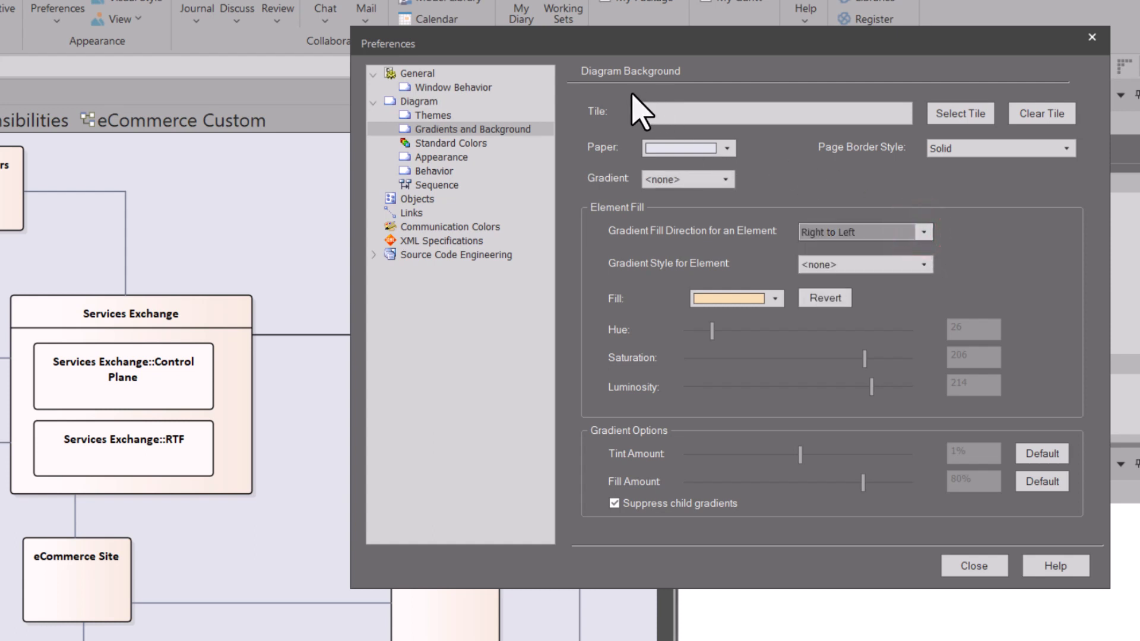
# Step: Return to the Themes preferences and set the diagram theme to My Theme again
pyautogui.click(430, 115)
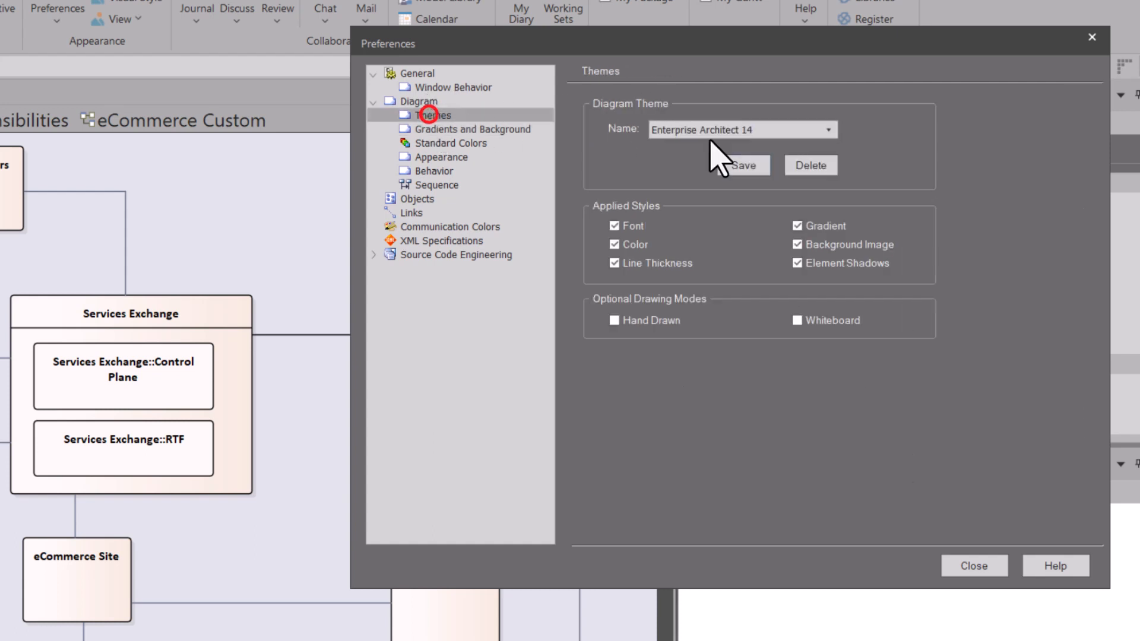
pyautogui.click(827, 130)
pyautogui.click(686, 494)
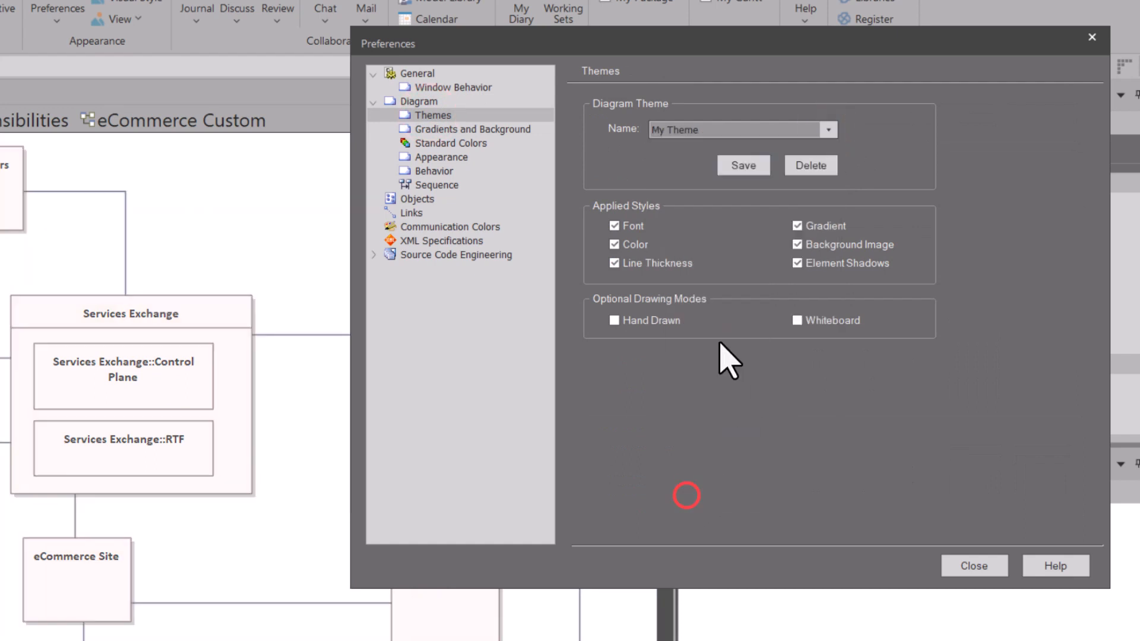
# Step: Review the Gradients and Background, Standard Colors and Appearance preferences, and highlight the watermark text
pyautogui.click(443, 129)
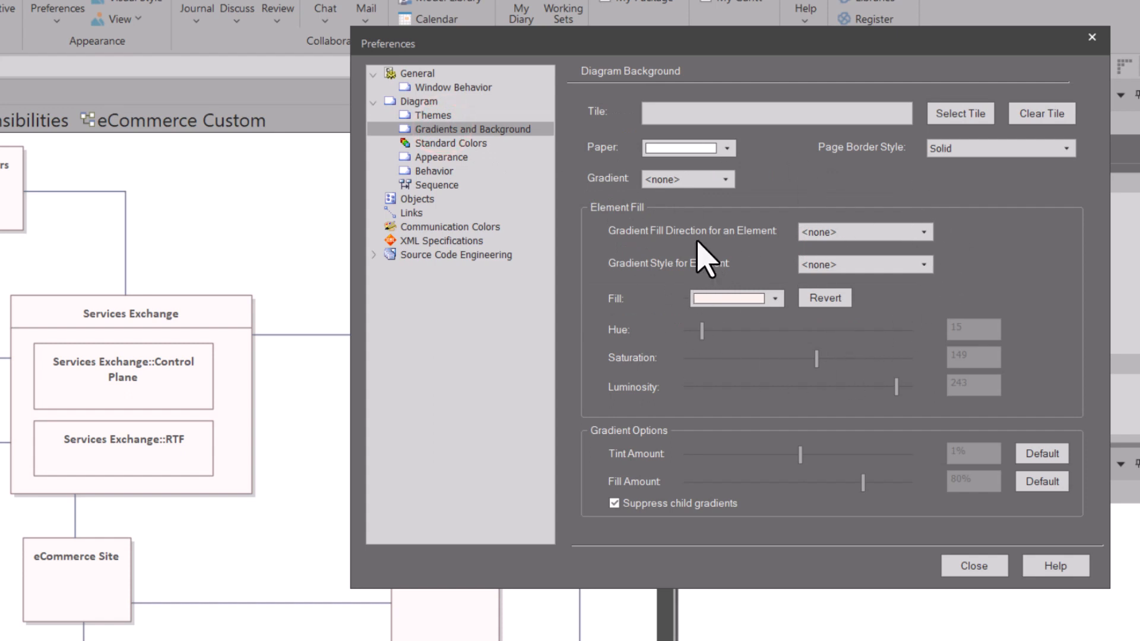
pyautogui.click(459, 143)
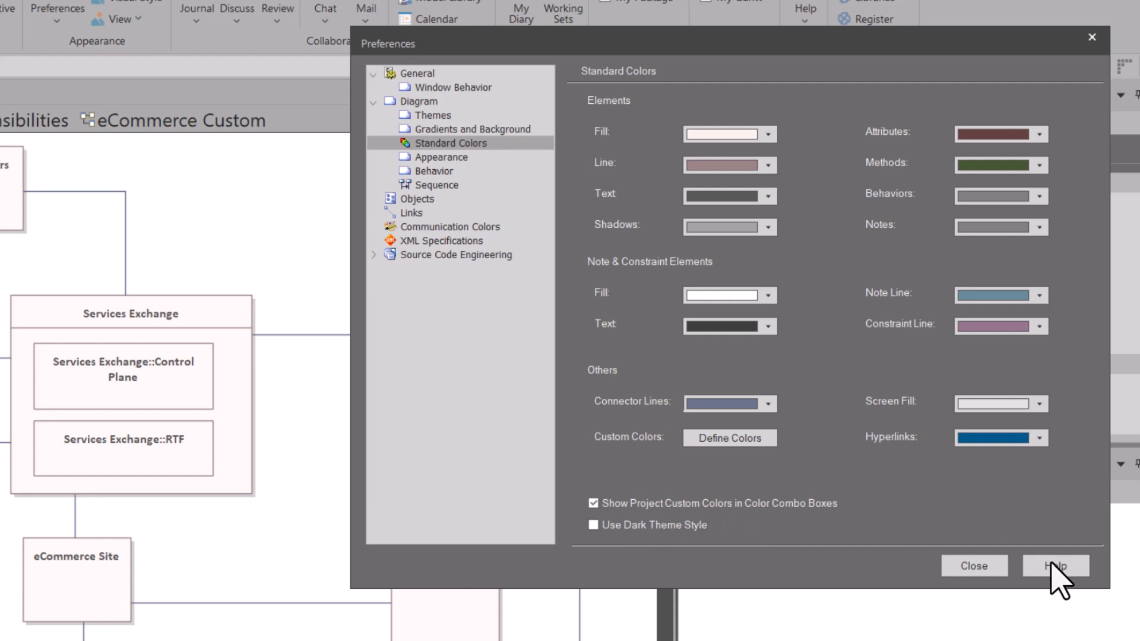
pyautogui.click(442, 158)
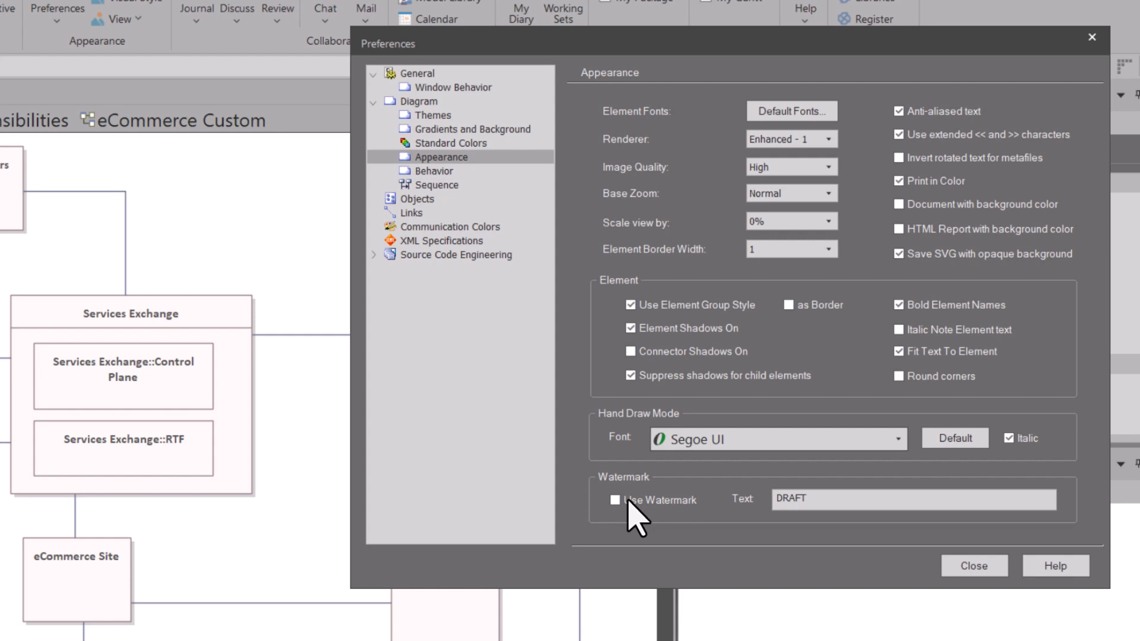
pyautogui.moveTo(814, 499); pyautogui.dragTo(622, 523)
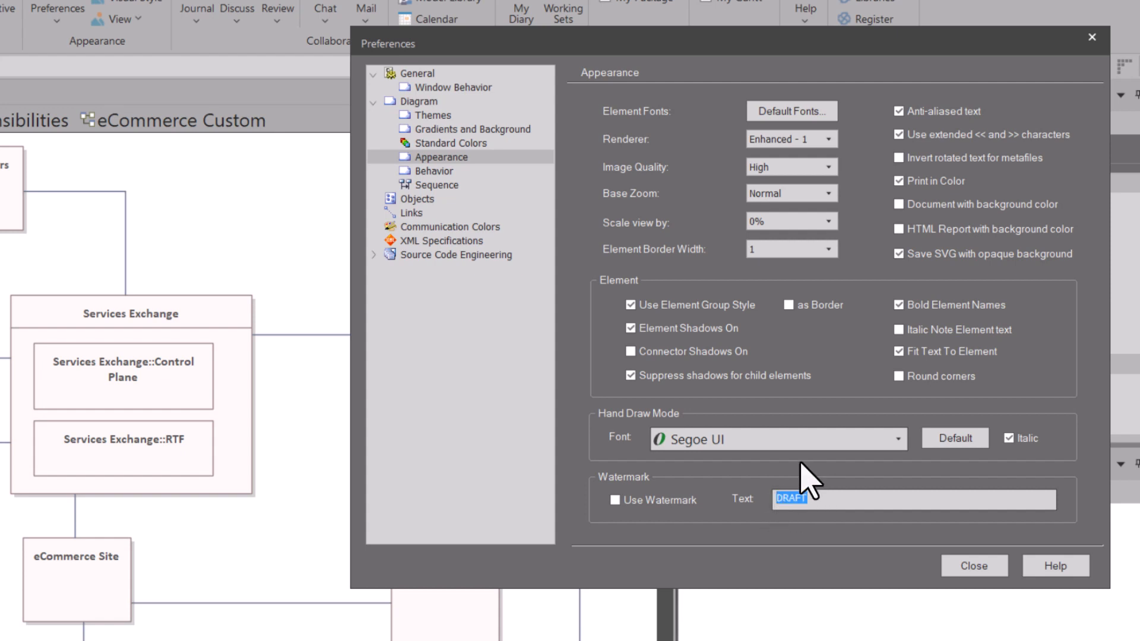
# Step: Enable Objects Snap to Grid and Show Grid in the diagram Behavior preferences, and test the snapping by moving the Cloud Data element slightly
pyautogui.click(432, 170)
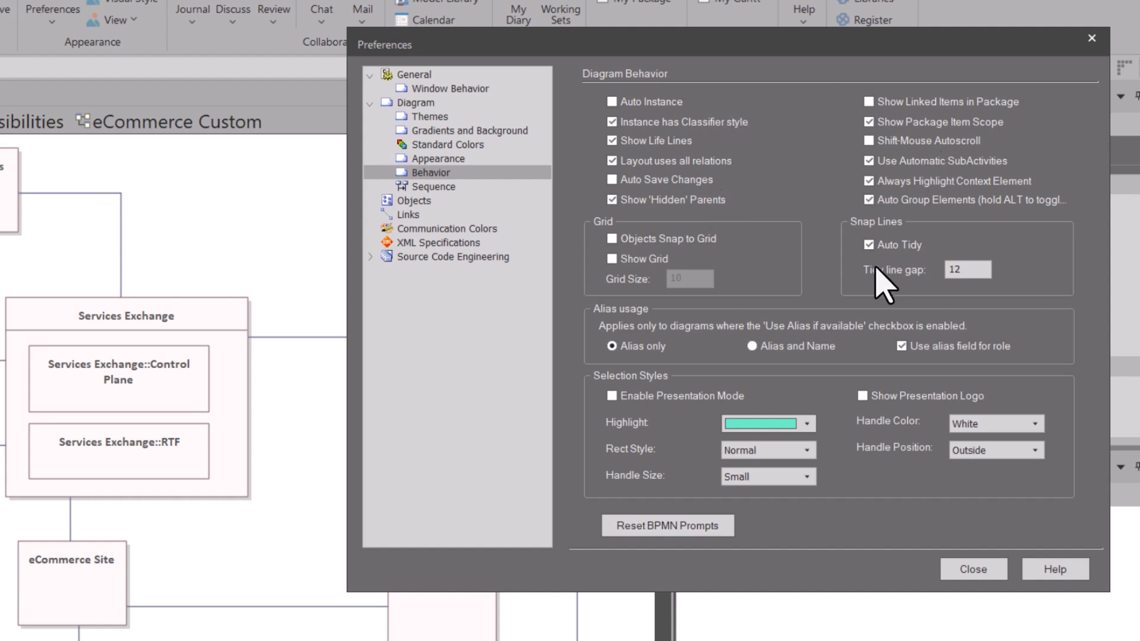
pyautogui.click(612, 239)
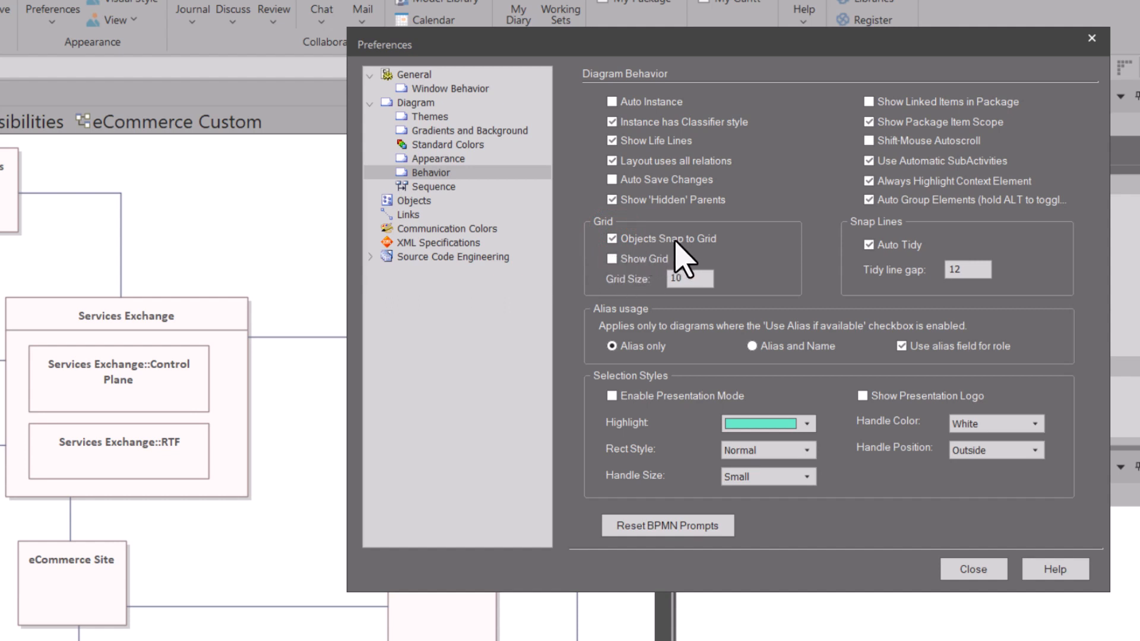
pyautogui.click(611, 258)
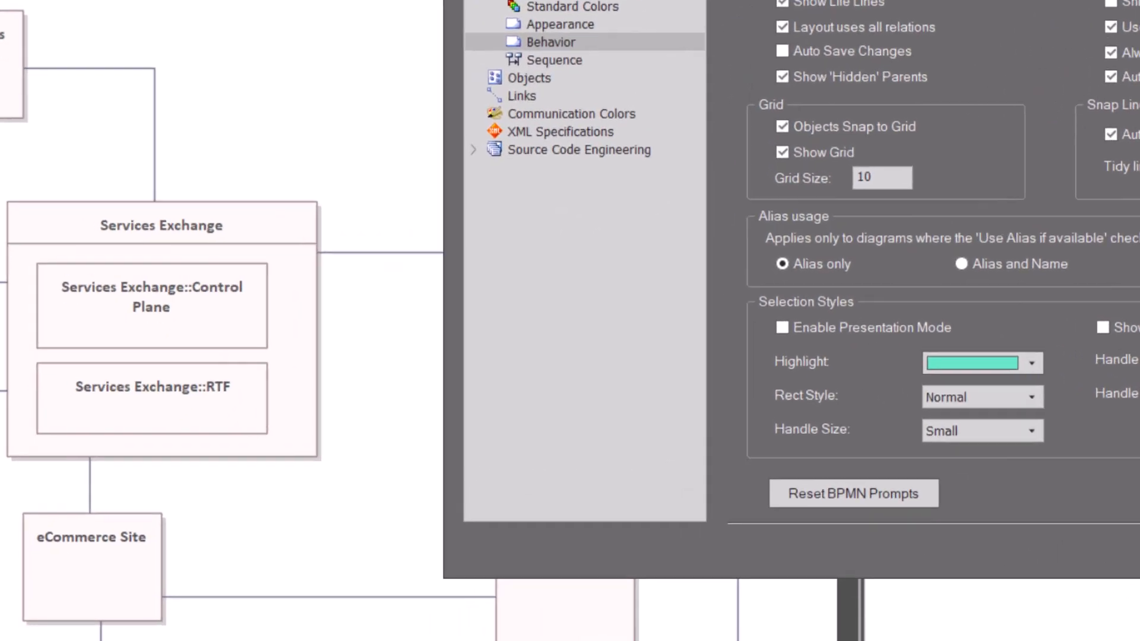
pyautogui.click(973, 568)
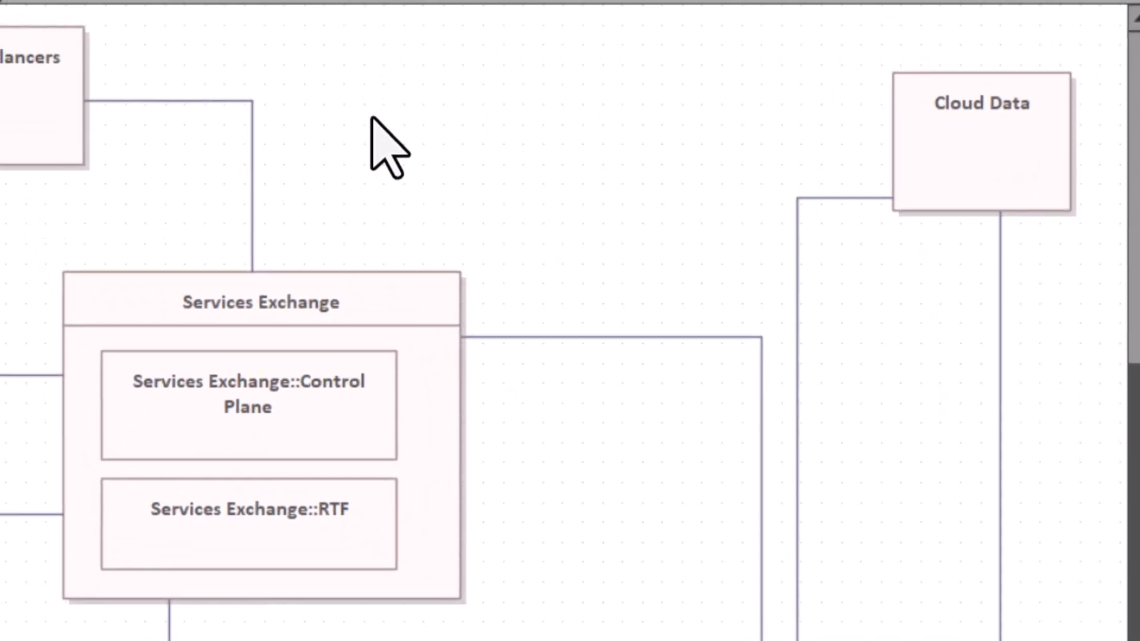
pyautogui.click(951, 137)
pyautogui.moveTo(943, 134)
pyautogui.mouseDown()
pyautogui.moveTo(879, 115)
pyautogui.moveTo(883, 152)
pyautogui.moveTo(929, 140)
pyautogui.mouseUp()
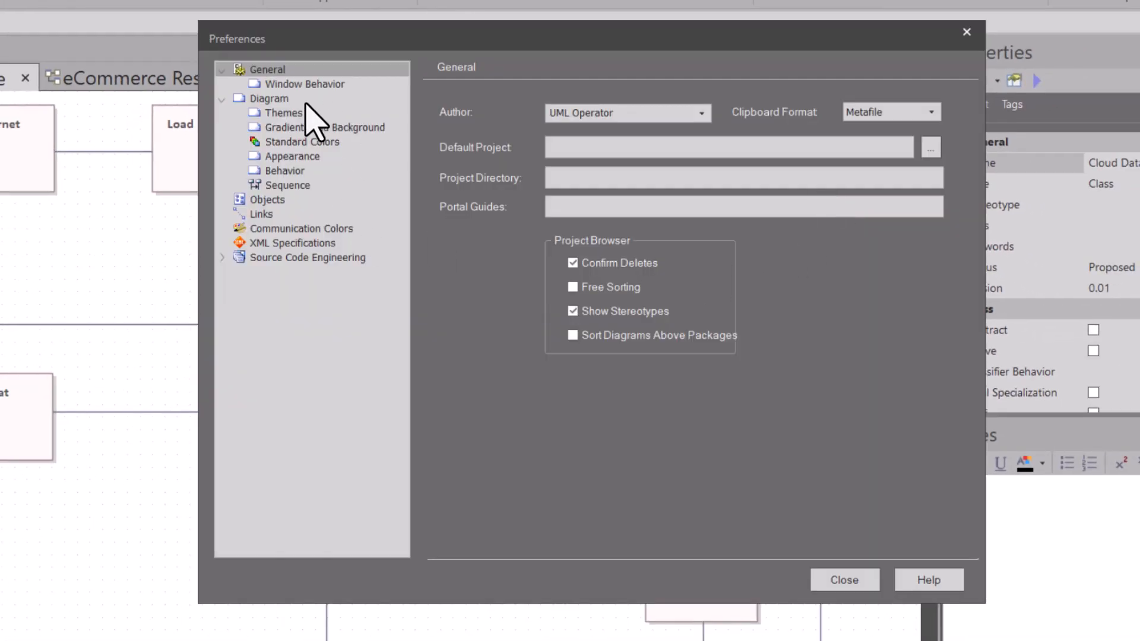
# Step: Turn off Objects Snap to Grid in the diagram Behavior preferences, leave Show Grid enabled, and highlight the grid size value
pyautogui.click(289, 155)
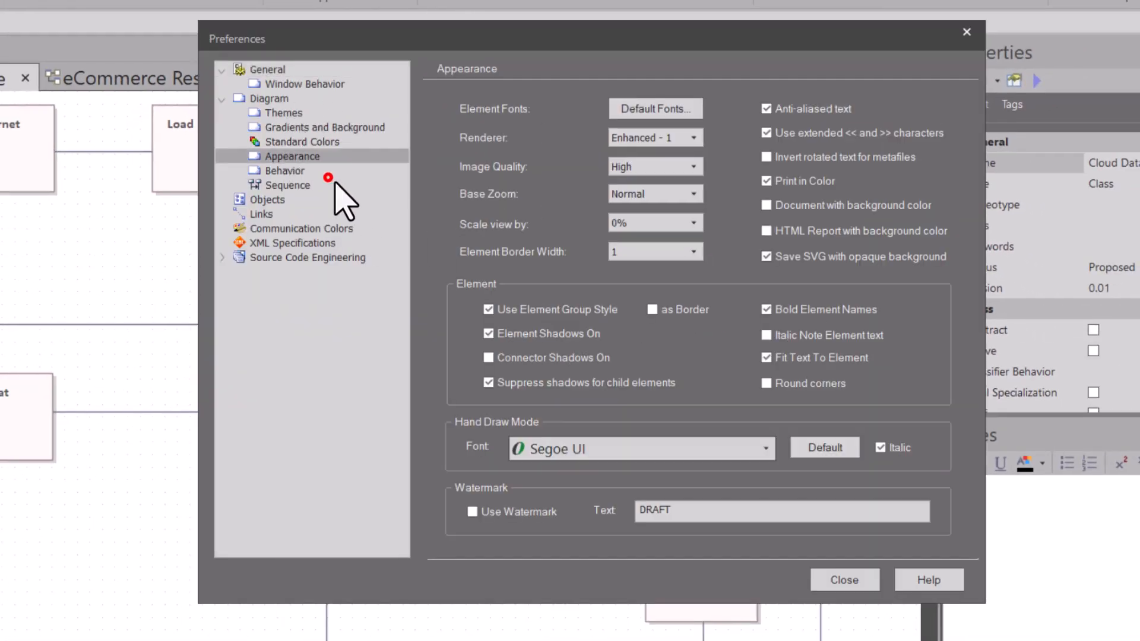
pyautogui.click(288, 170)
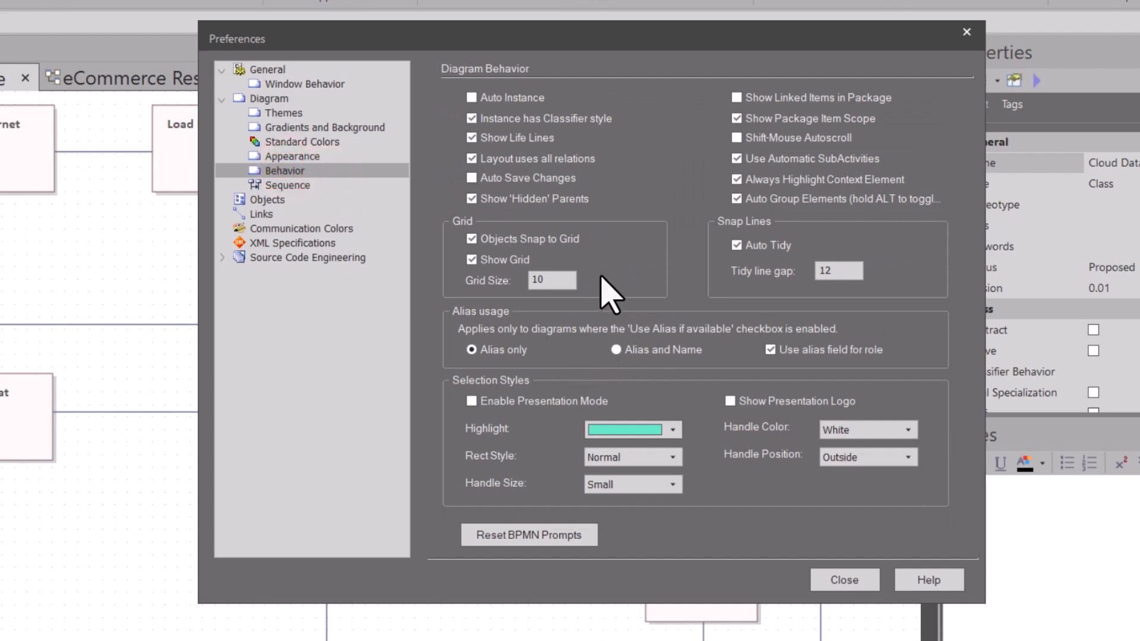
pyautogui.click(472, 239)
pyautogui.click(471, 259)
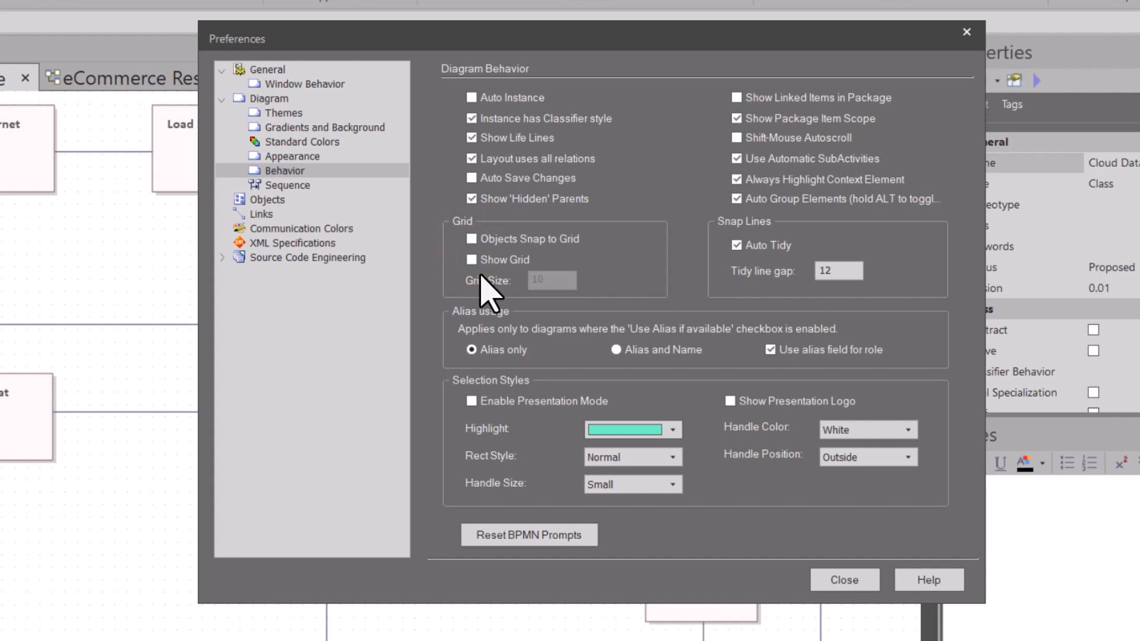
pyautogui.click(492, 260)
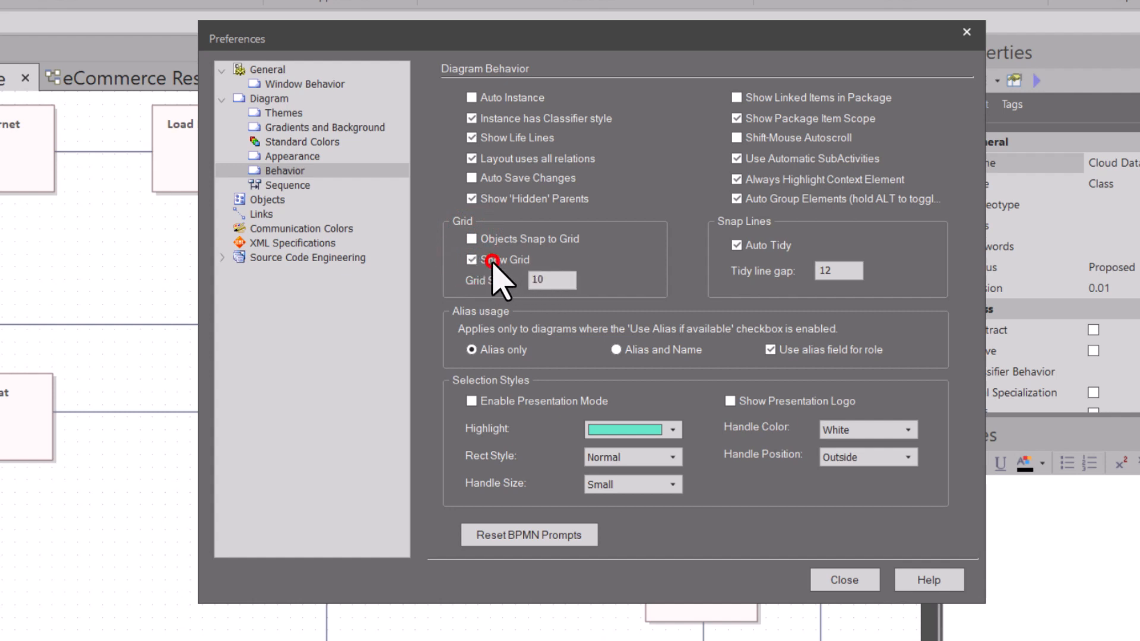
pyautogui.doubleClick(540, 281)
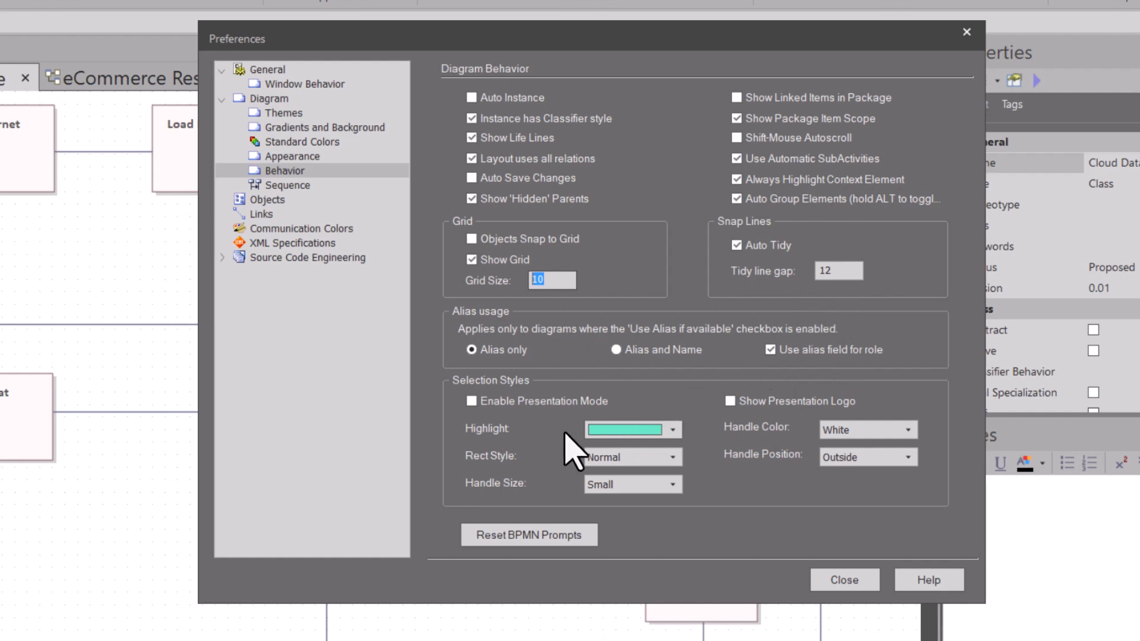
# Step: Review the diagram Sequence preferences, switching Show Sequence Numbering on and back off
pyautogui.click(285, 186)
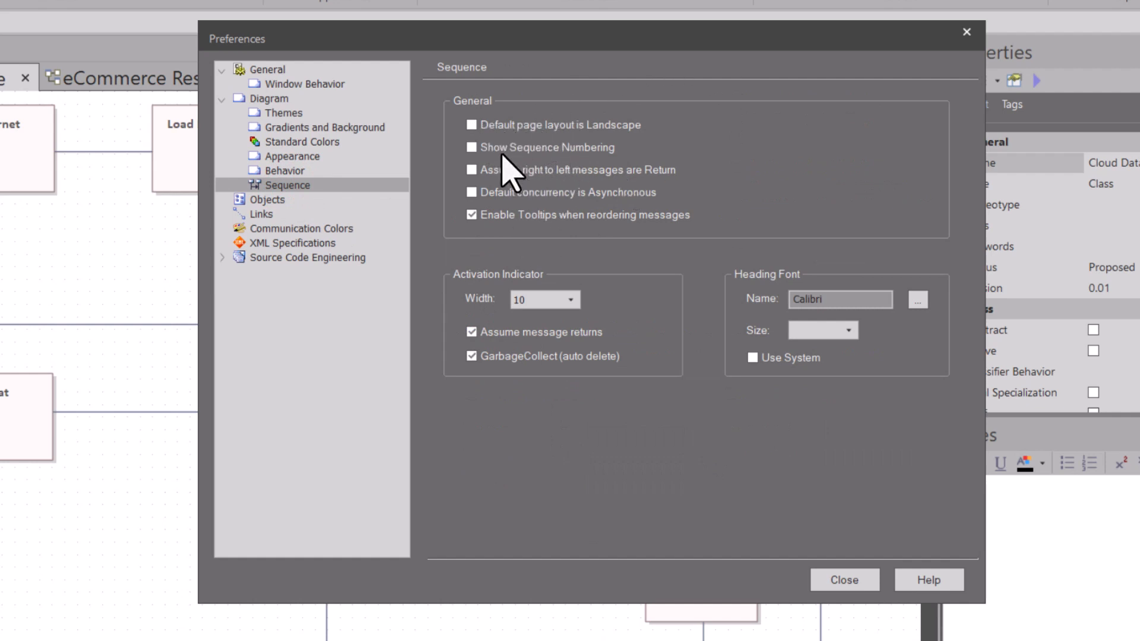
pyautogui.click(471, 147)
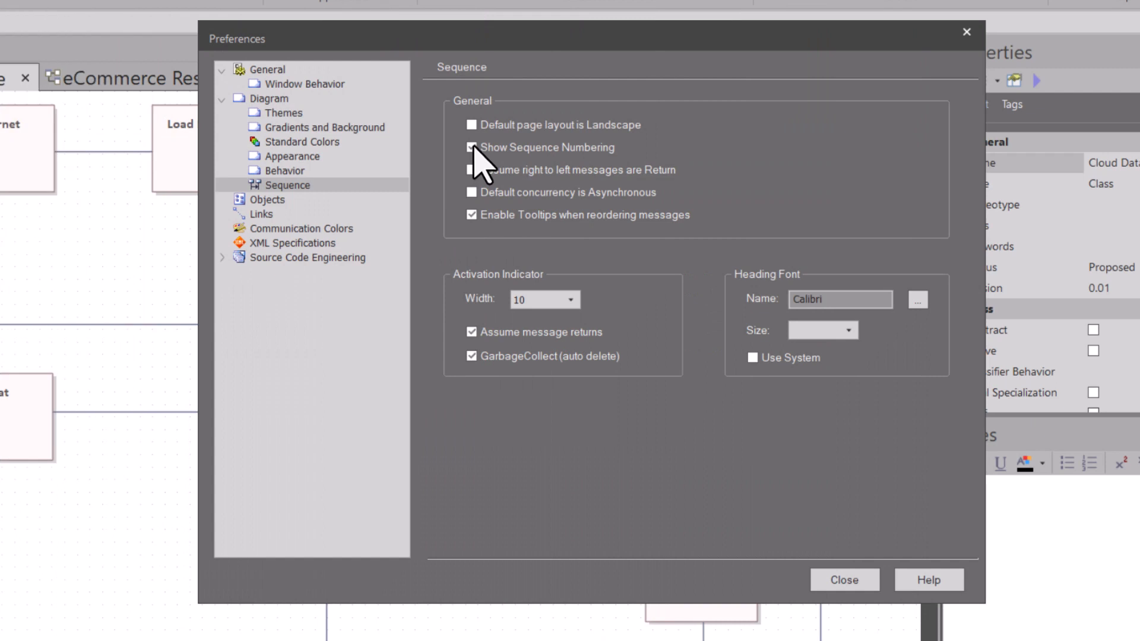
pyautogui.click(472, 147)
# Step: Set the default element version to 0.01 in the Objects preferences
pyautogui.click(269, 200)
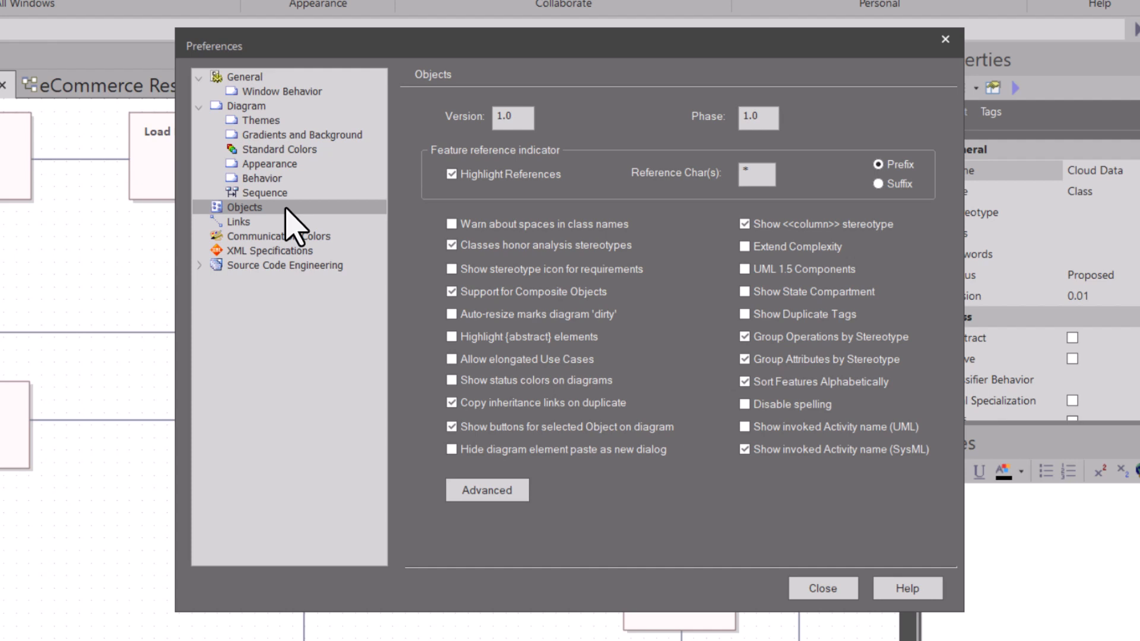
pyautogui.click(518, 117)
pyautogui.click(763, 119)
pyautogui.doubleClick(522, 117)
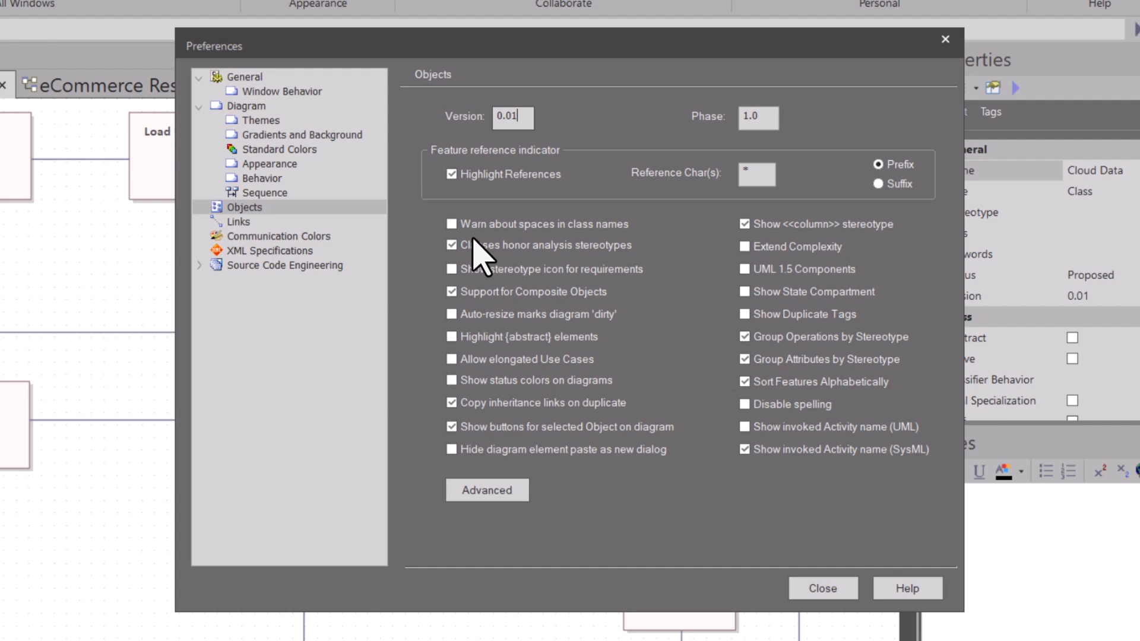
# Step: Try the Warn about spaces in class names option, check element names in the diagram behind the dialog, and turn the option off again
pyautogui.click(451, 224)
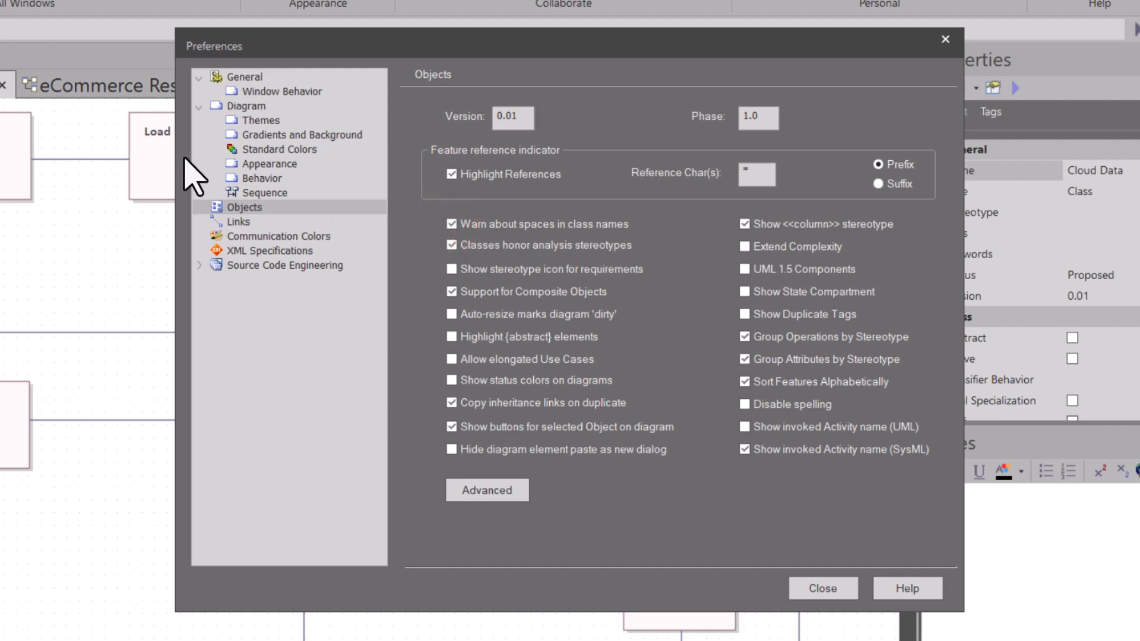
pyautogui.click(486, 39)
pyautogui.moveTo(487, 39); pyautogui.dragTo(841, 200)
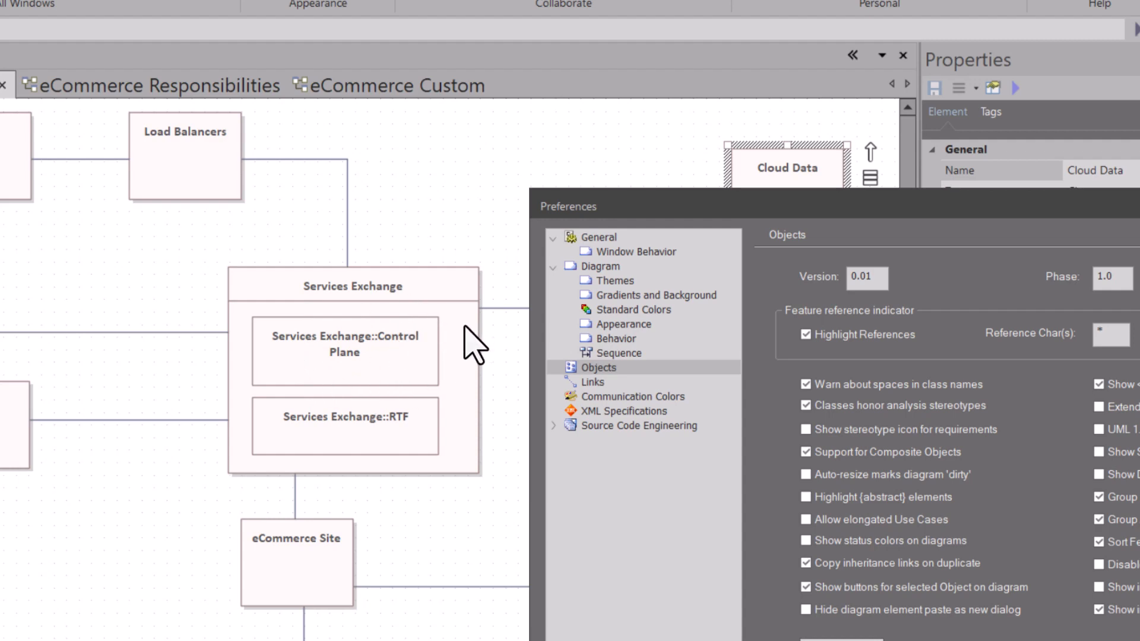
pyautogui.click(806, 384)
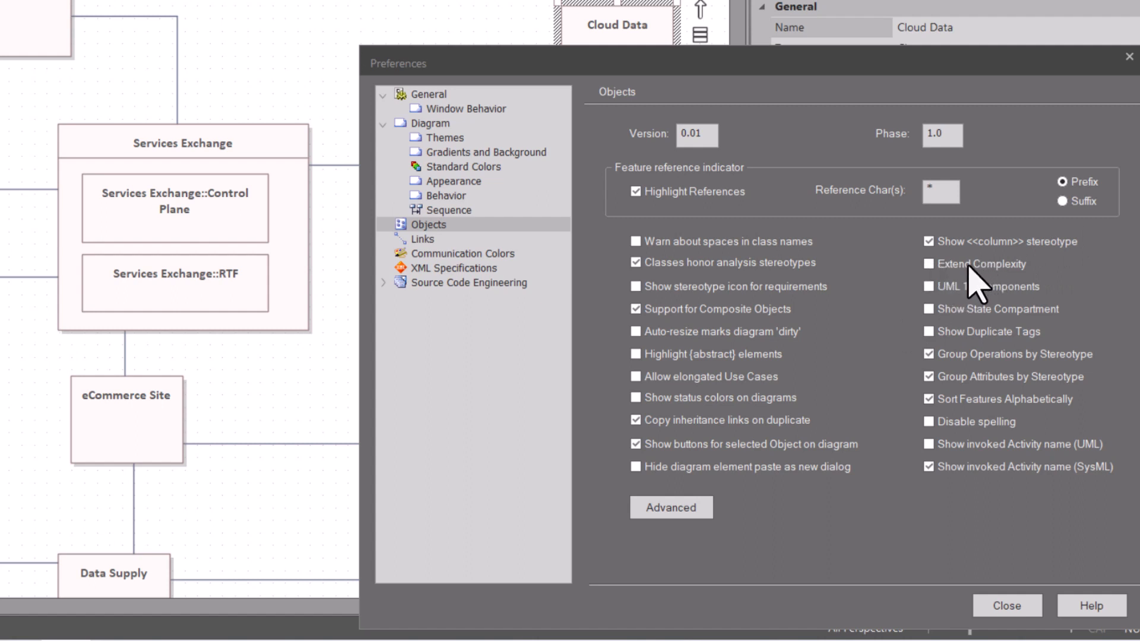
# Step: Leave the preferences and examine the available Complexity levels in the Load Balancers element's properties, then cancel without changes
pyautogui.click(1009, 605)
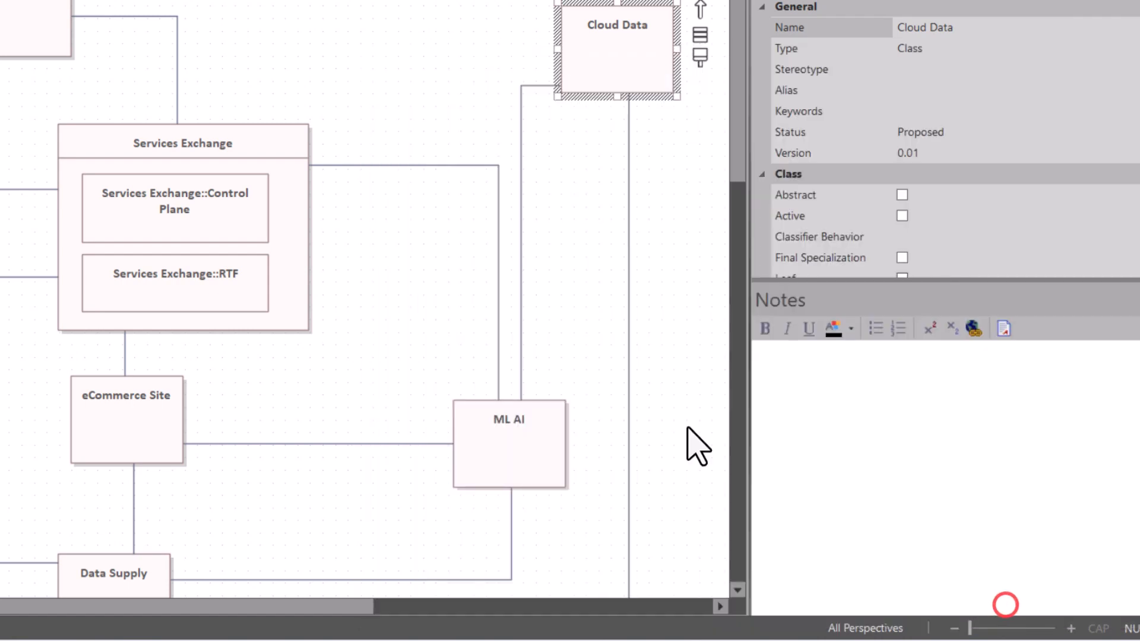
pyautogui.click(36, 44)
pyautogui.doubleClick(39, 48)
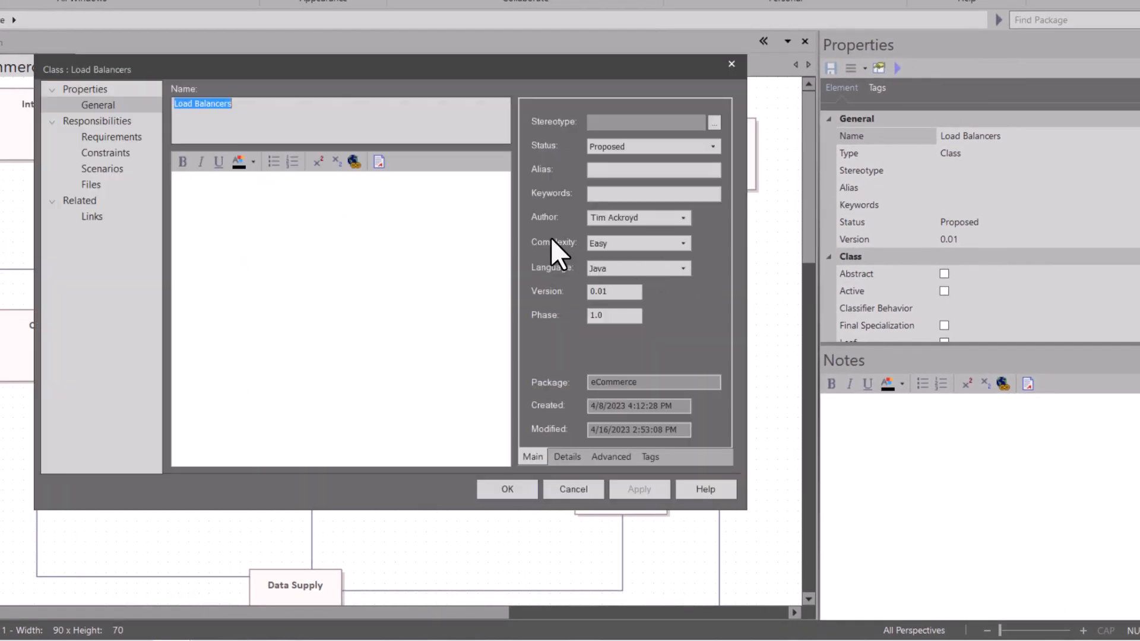
pyautogui.click(681, 238)
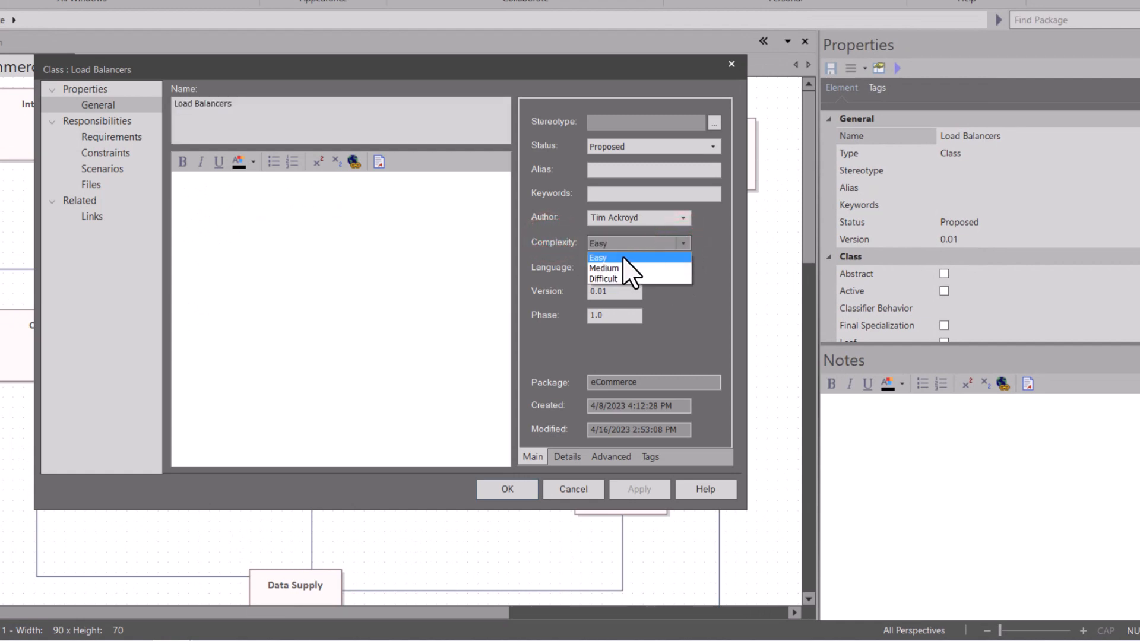
pyautogui.click(705, 240)
pyautogui.click(588, 488)
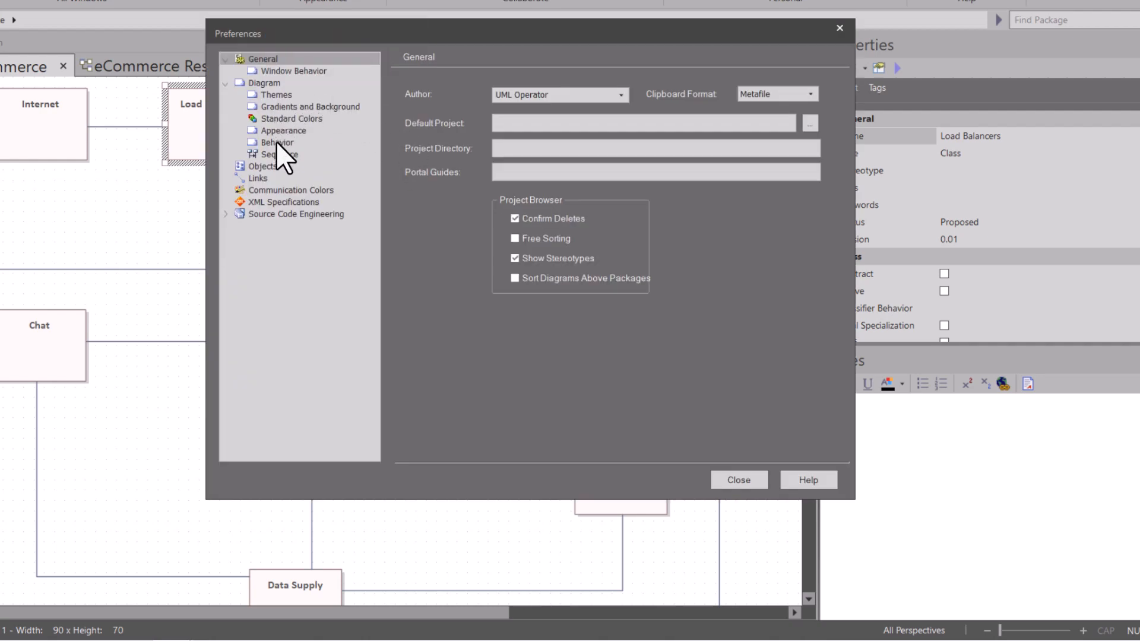
# Step: Enable Extend Complexity in the Objects preferences and close the dialog
pyautogui.click(266, 166)
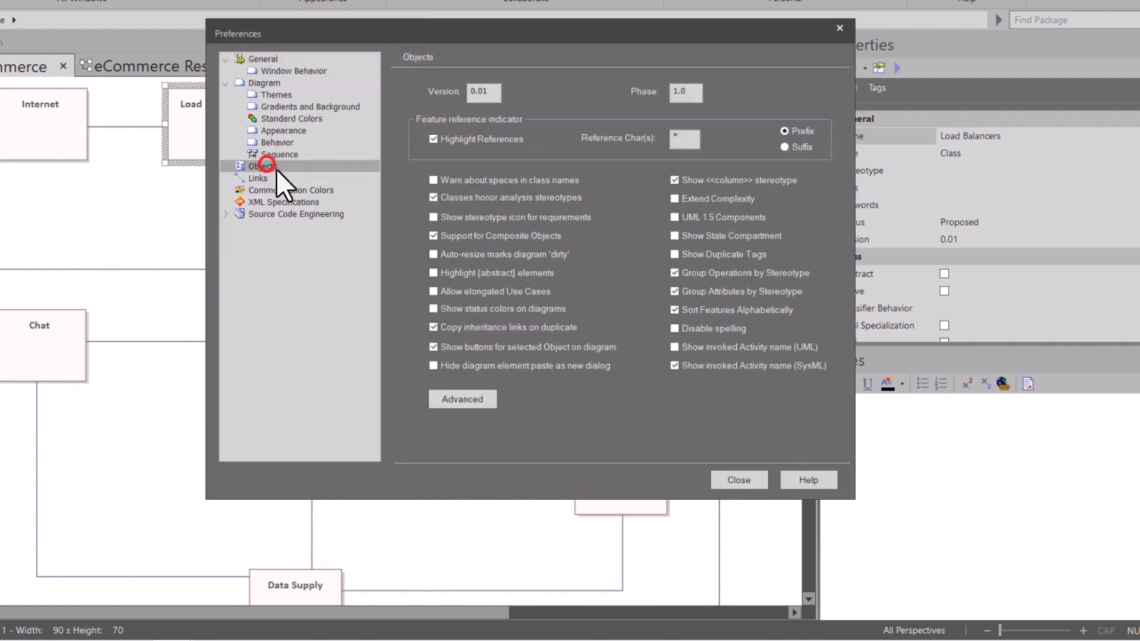
pyautogui.click(675, 198)
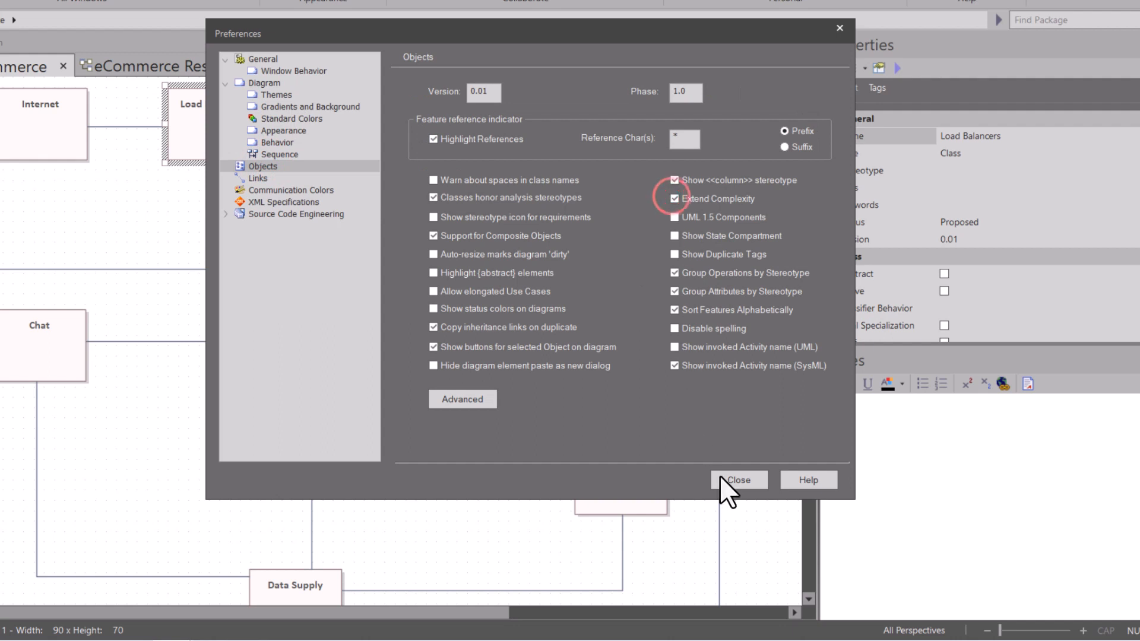
pyautogui.click(736, 480)
# Step: Open the Load Balancers element's properties again and examine the extended list of Complexity levels, leaving the value at Easy
pyautogui.click(198, 145)
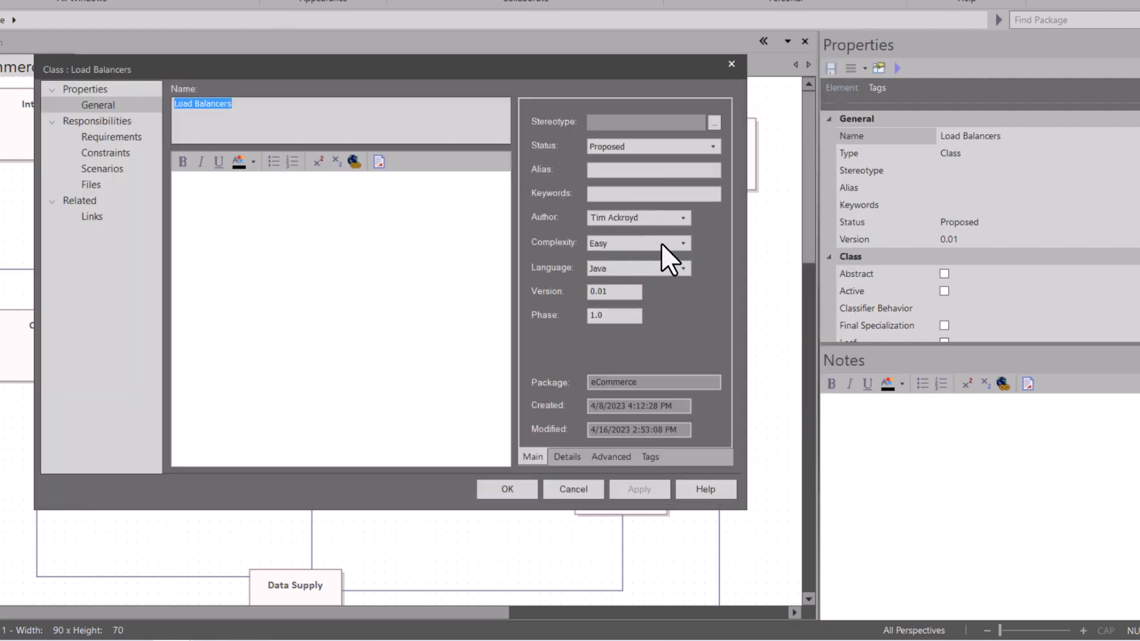
pyautogui.click(679, 240)
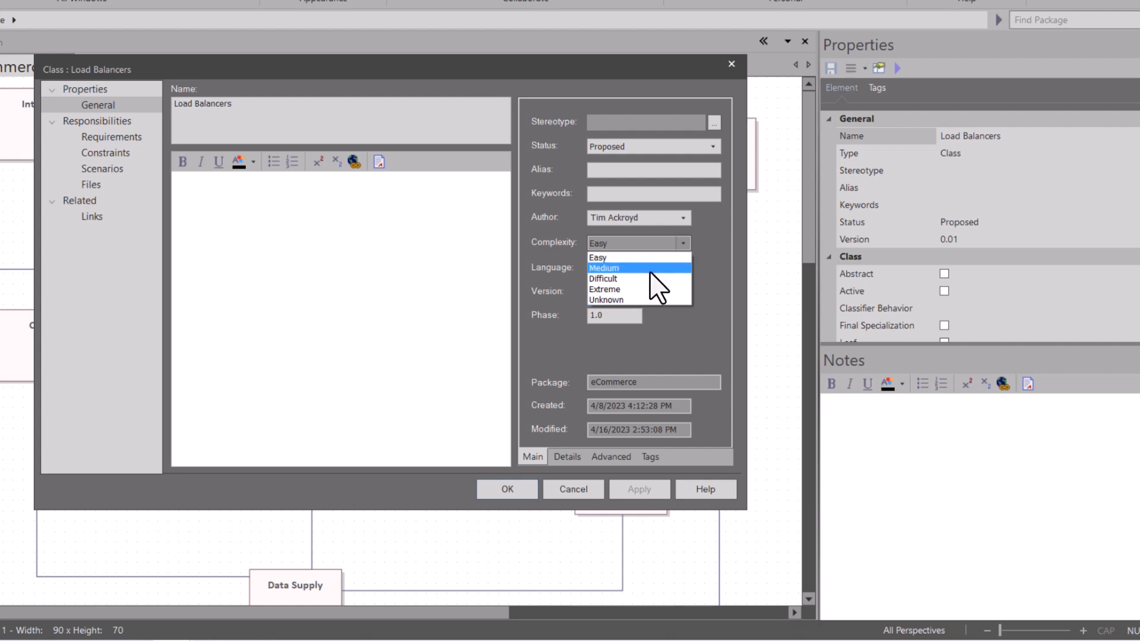
pyautogui.click(681, 240)
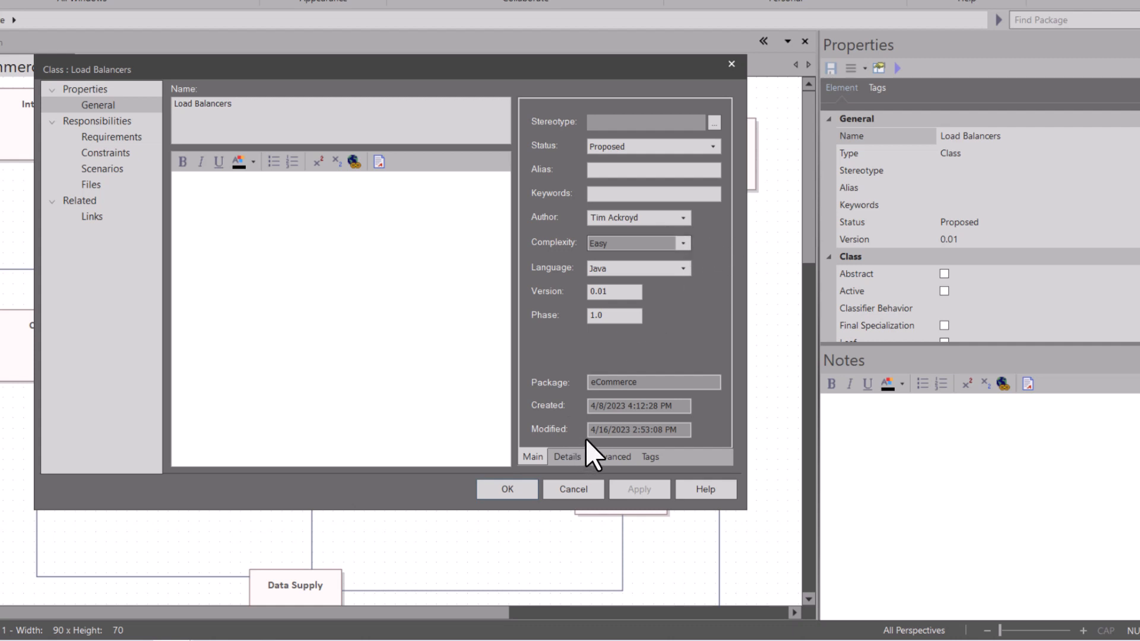
pyautogui.click(515, 490)
# Step: Return to the Objects preferences and try toggling the Disable spelling option
pyautogui.click(309, 0)
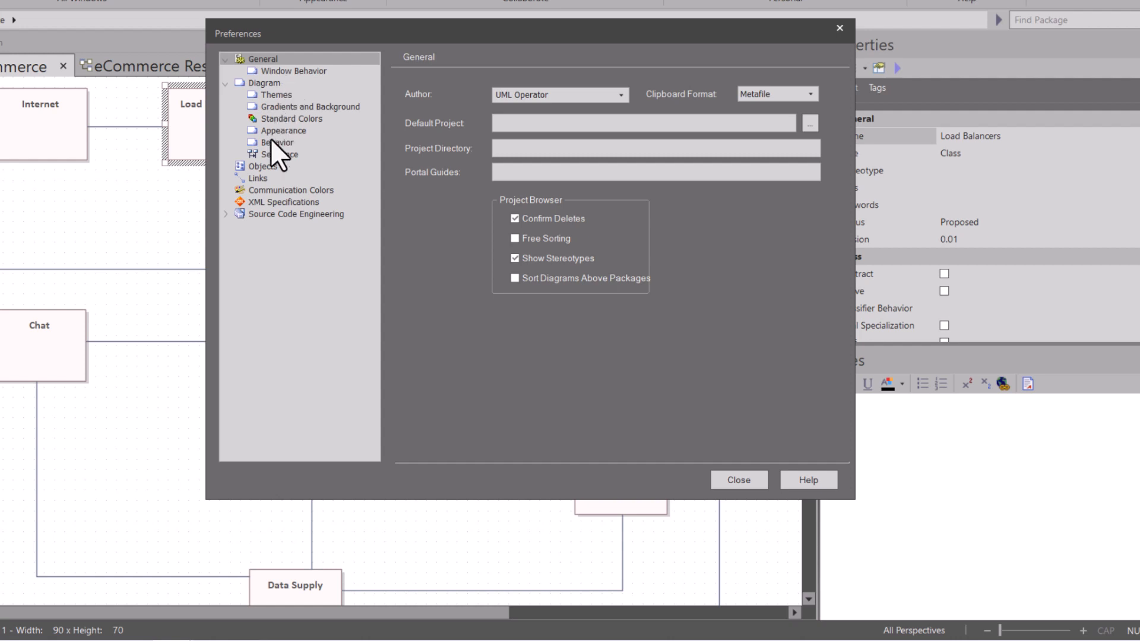
pyautogui.click(269, 168)
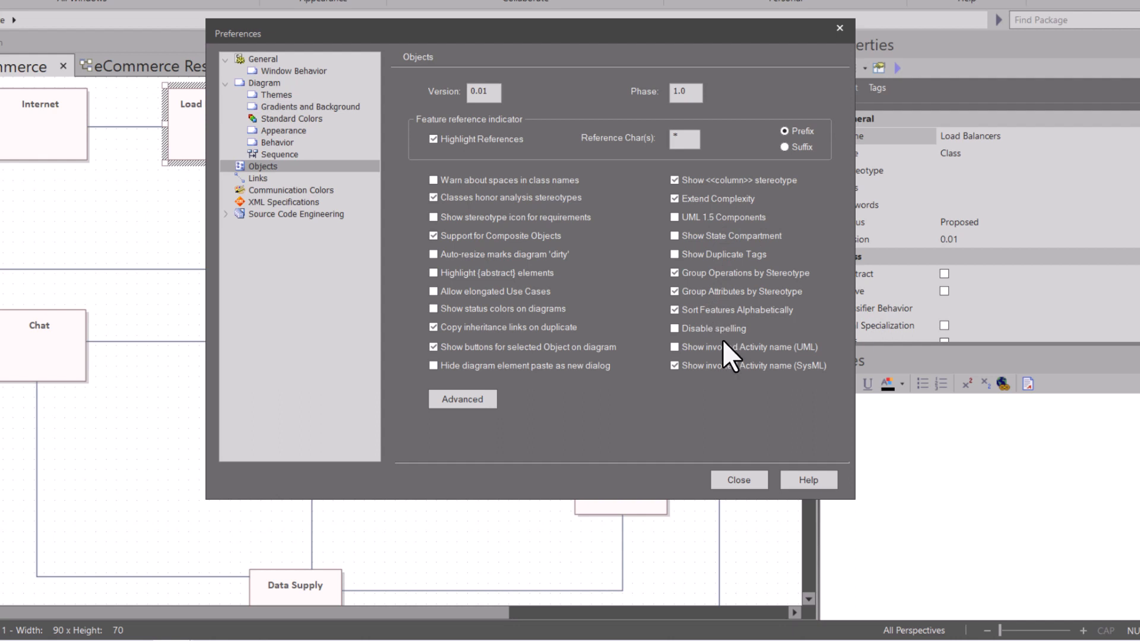
pyautogui.click(674, 329)
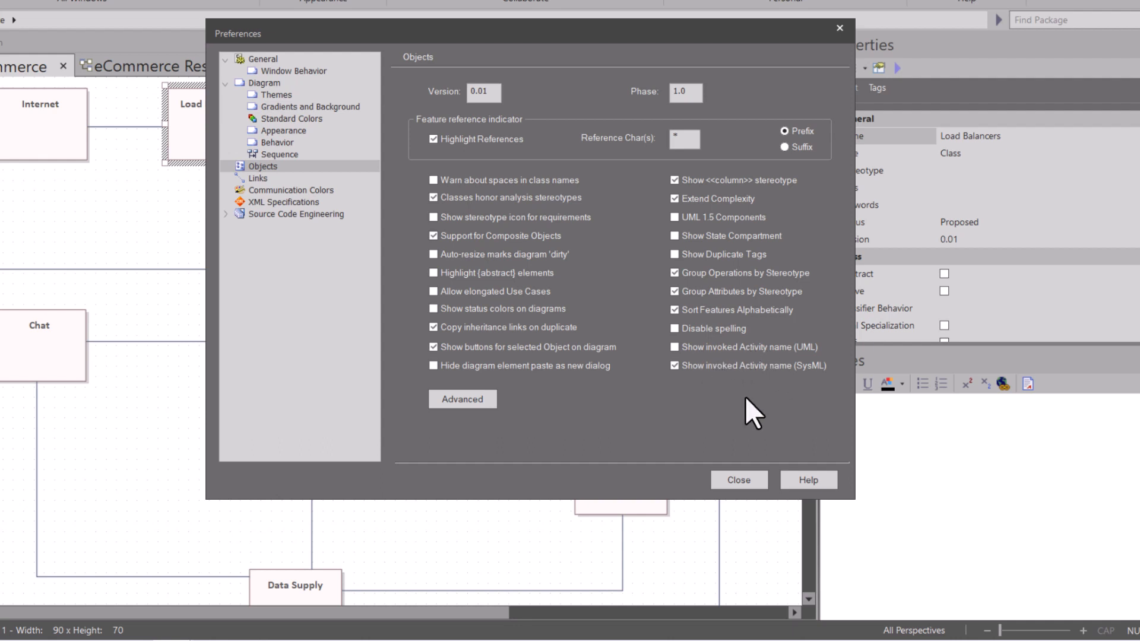
# Step: Open the Links preferences and examine the default Pen Width and Routing choices, leaving them at 1 and Custom
pyautogui.click(259, 177)
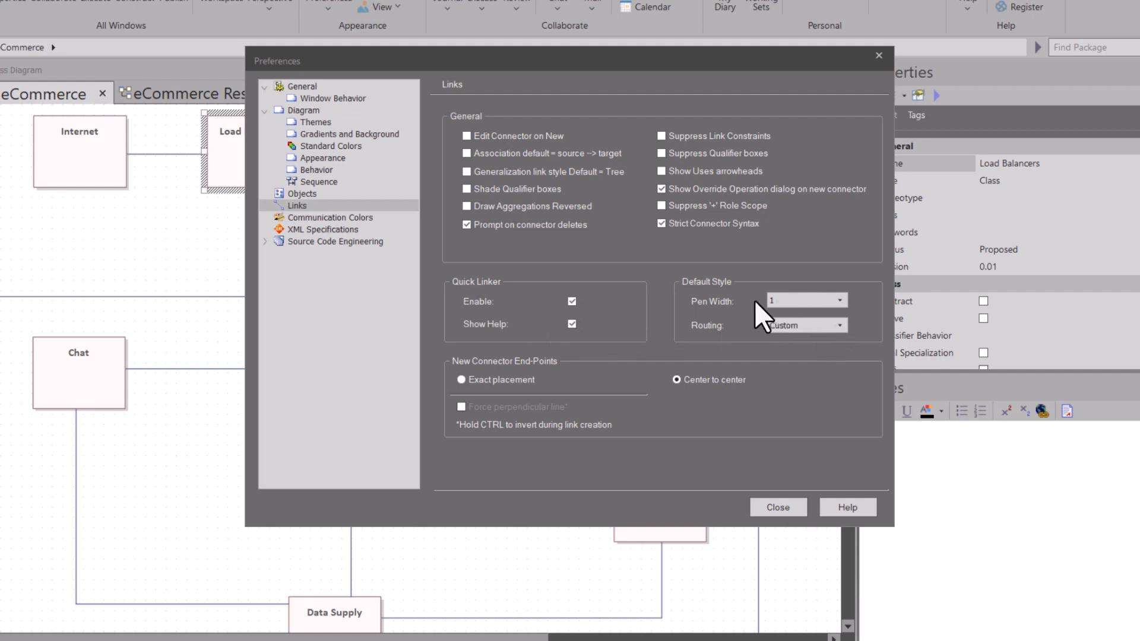
pyautogui.click(839, 299)
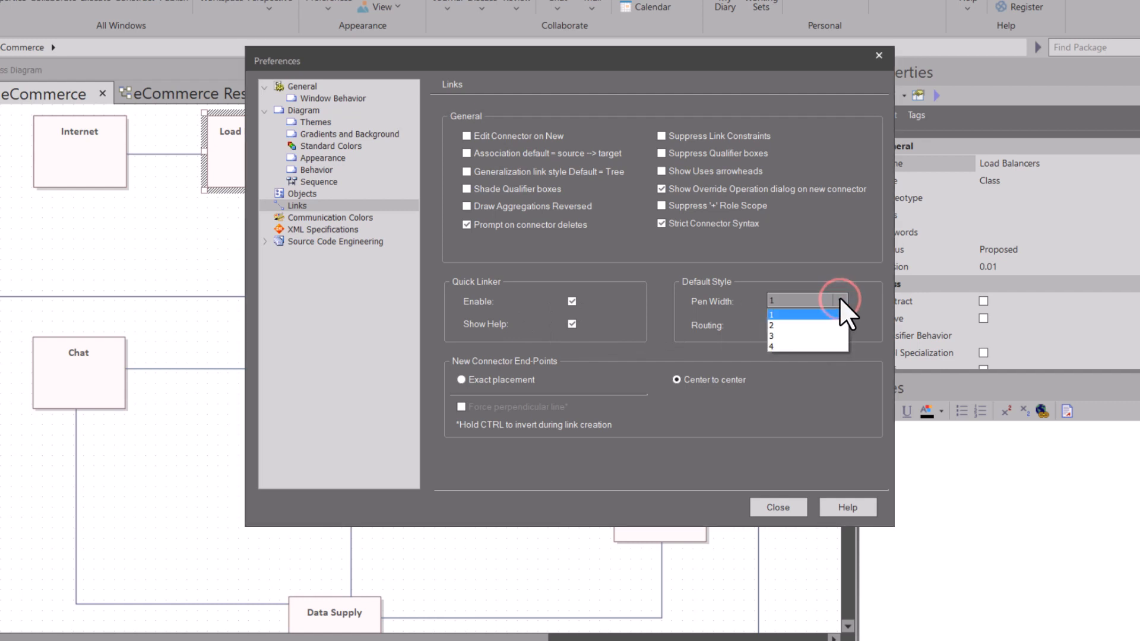
pyautogui.click(839, 298)
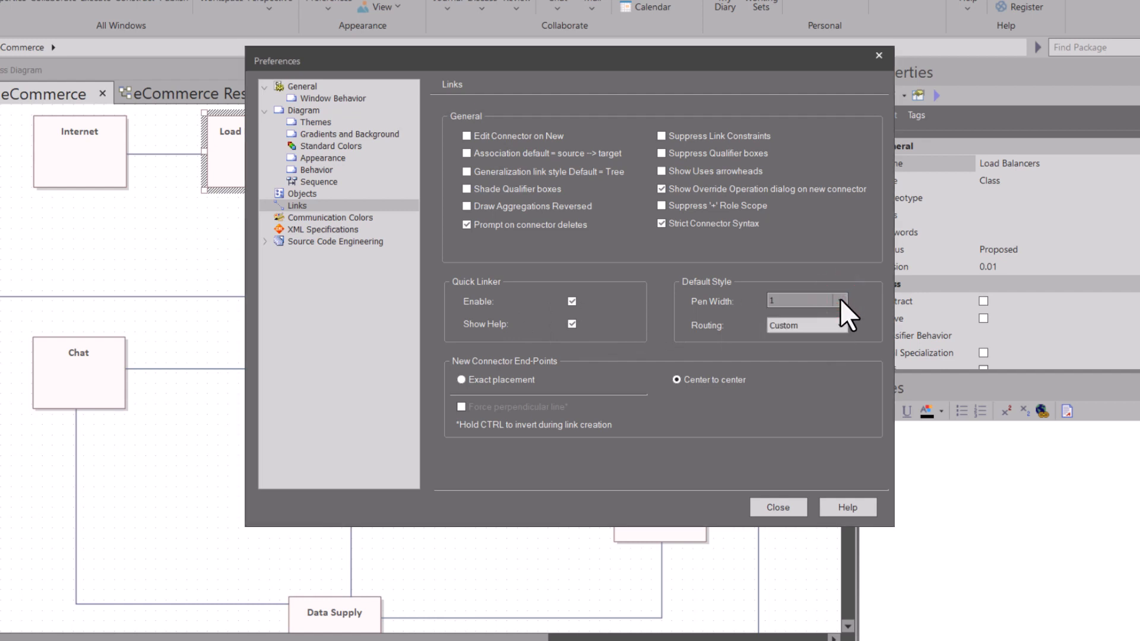
pyautogui.click(838, 325)
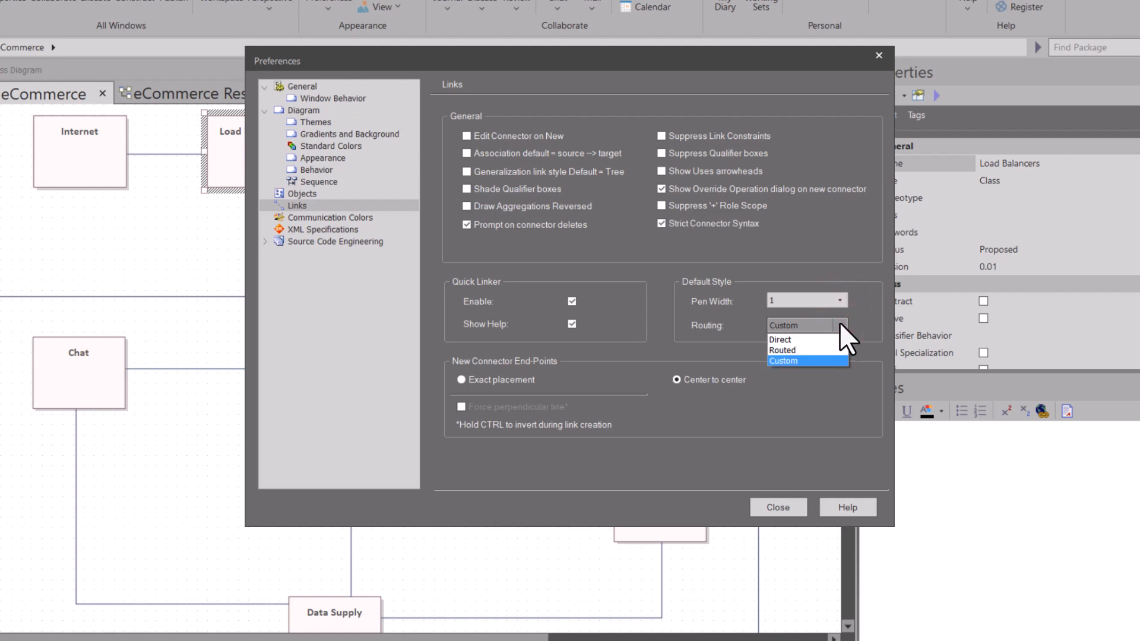
pyautogui.click(839, 321)
pyautogui.click(837, 321)
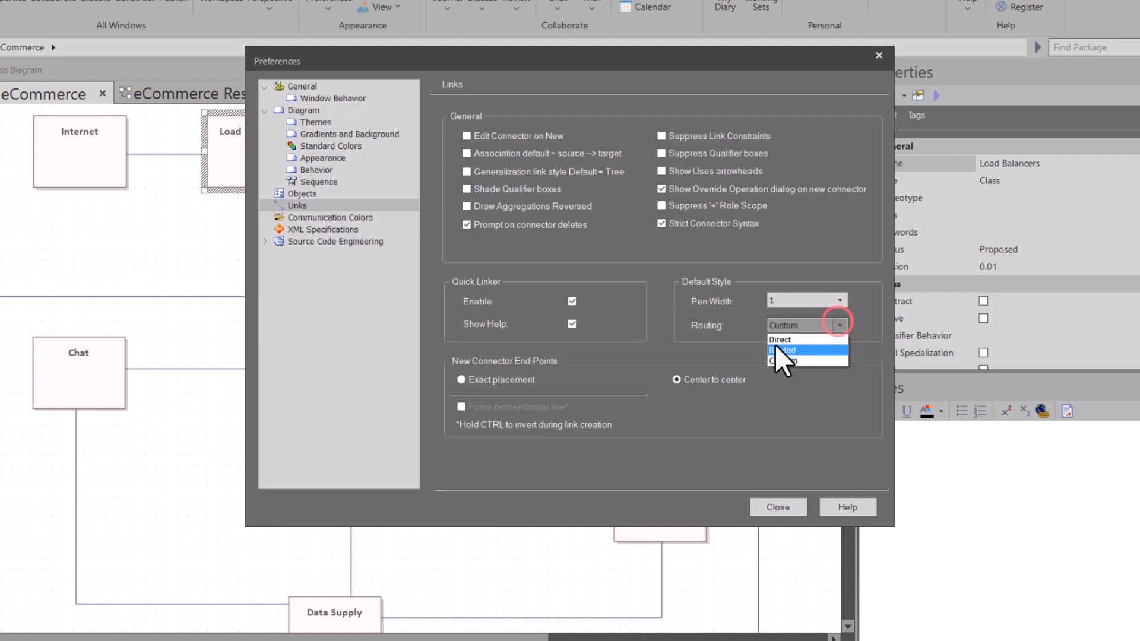
pyautogui.click(836, 324)
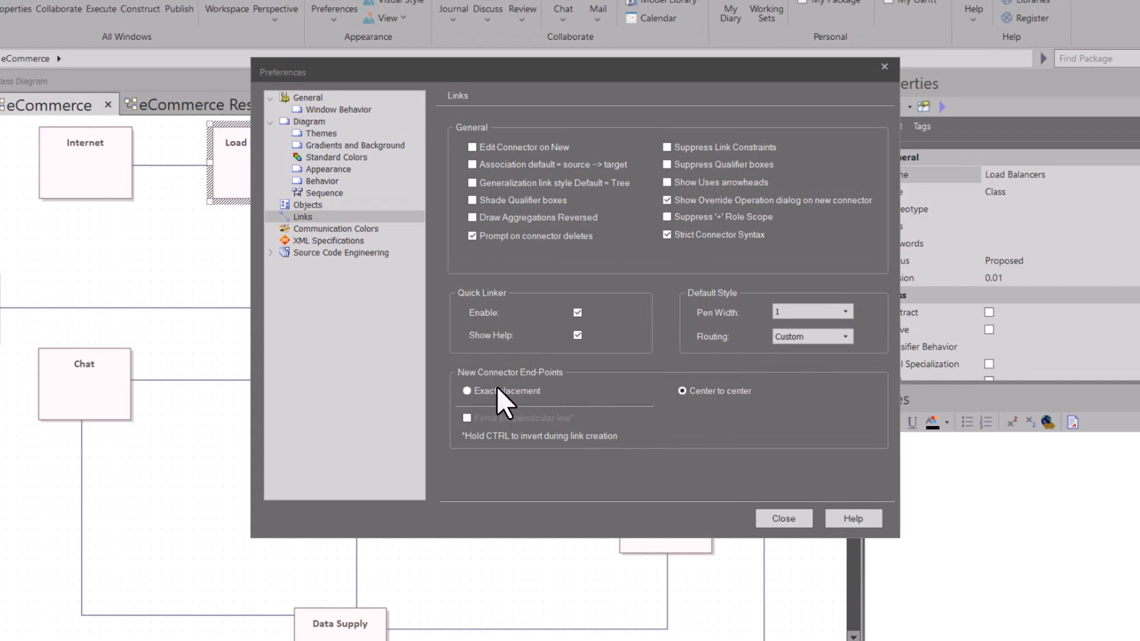
# Step: Try Exact placement for new connector end-points, restore Center to center, and view the diagram's connectors behind the dialog
pyautogui.click(467, 390)
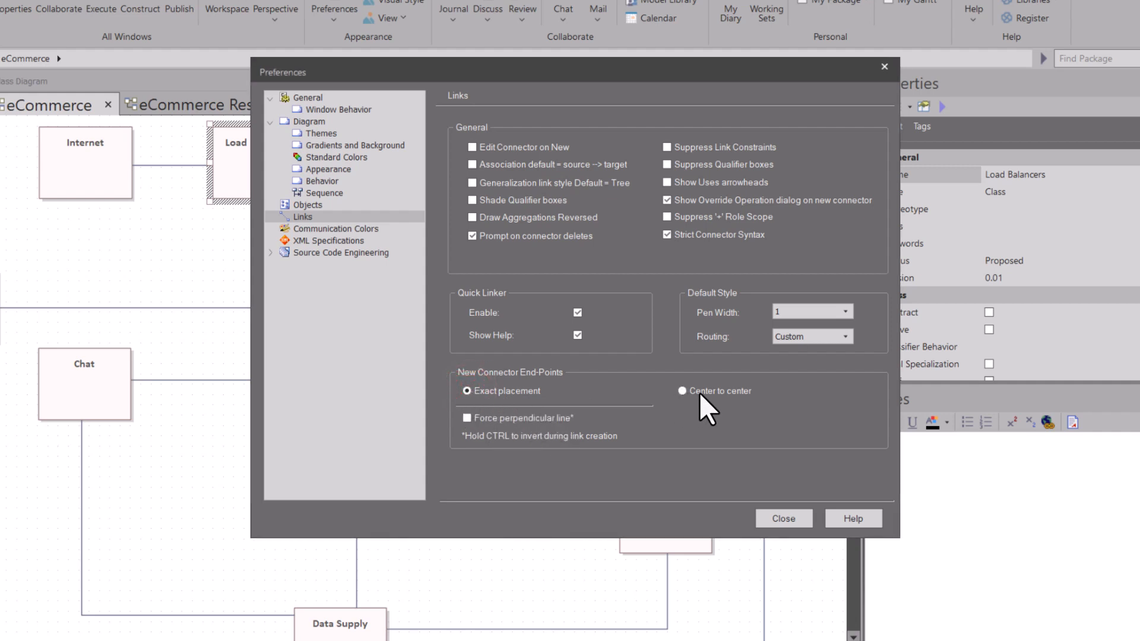
pyautogui.click(681, 390)
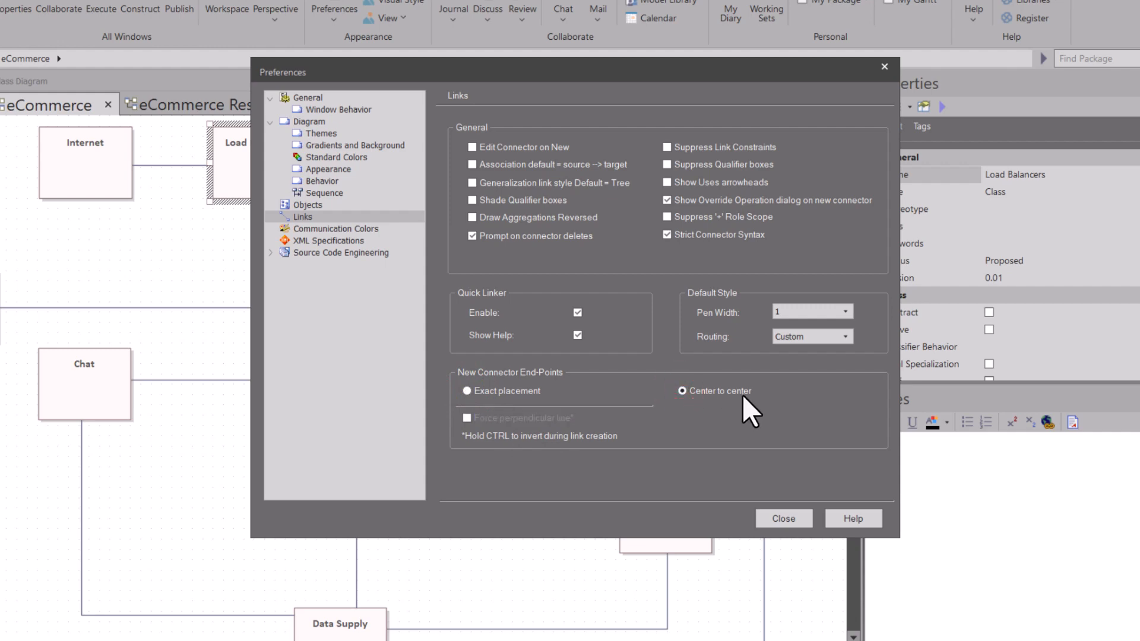
pyautogui.moveTo(695, 70)
pyautogui.mouseDown()
pyautogui.moveTo(851, 105)
pyautogui.moveTo(986, 156)
pyautogui.mouseUp()
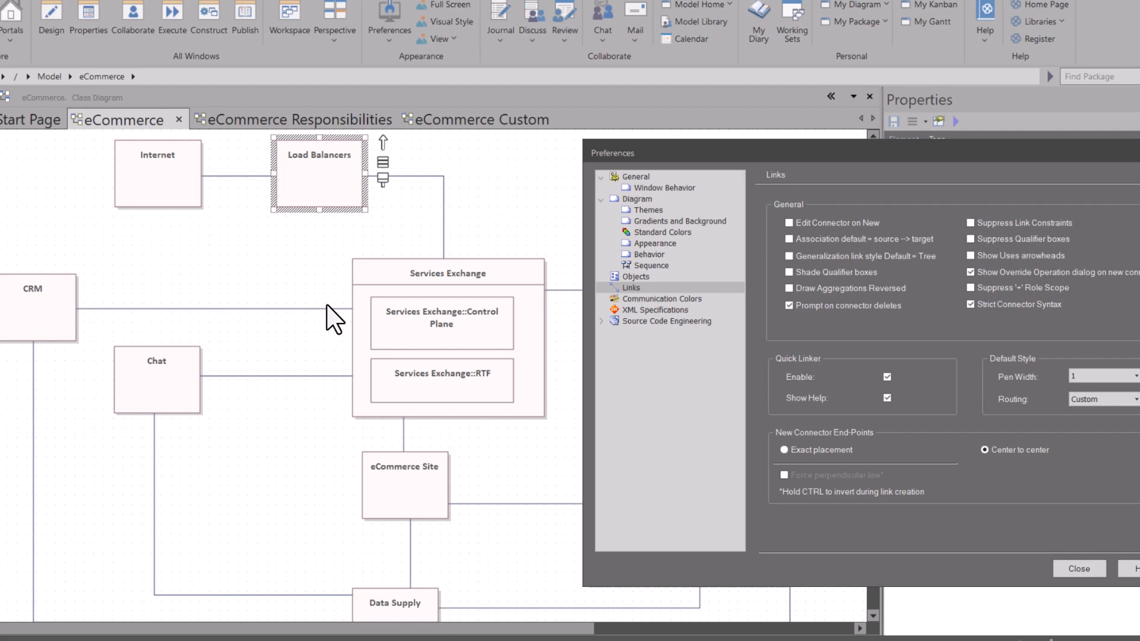
pyautogui.moveTo(889, 150); pyautogui.dragTo(773, 104)
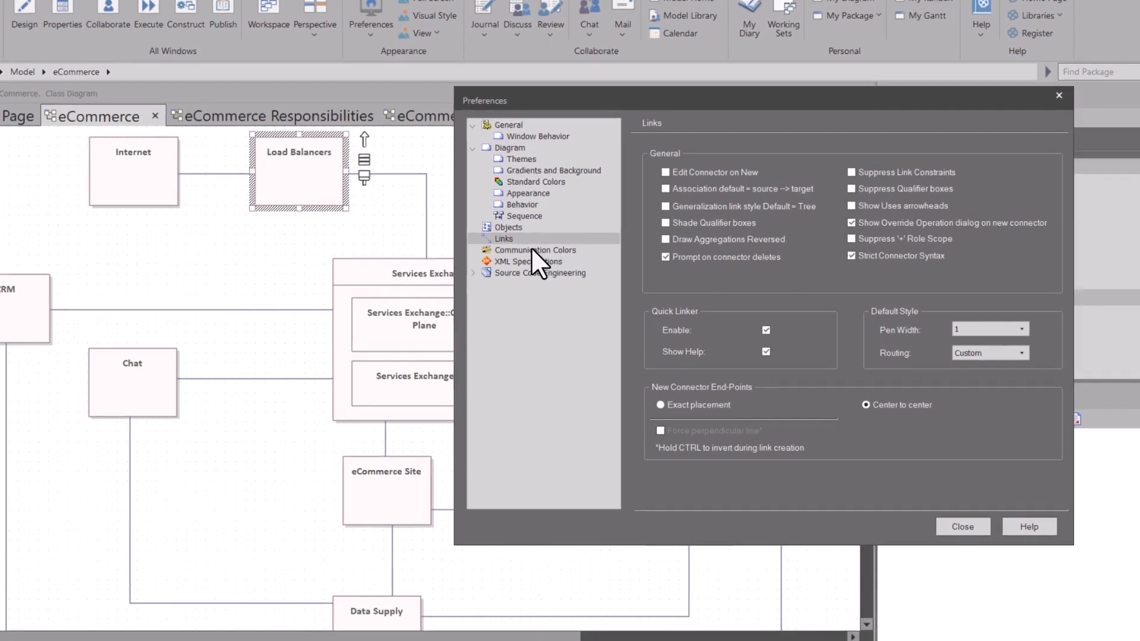
# Step: Review the Communication Colors, XML Specifications and Source Code Engineering preferences
pyautogui.click(548, 250)
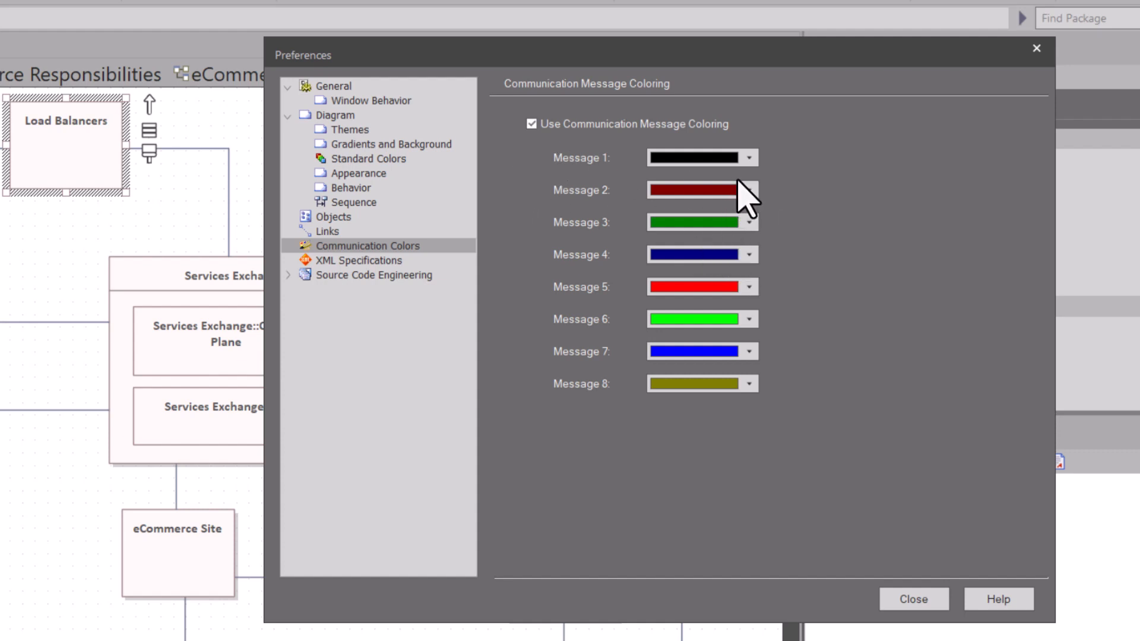
pyautogui.click(365, 261)
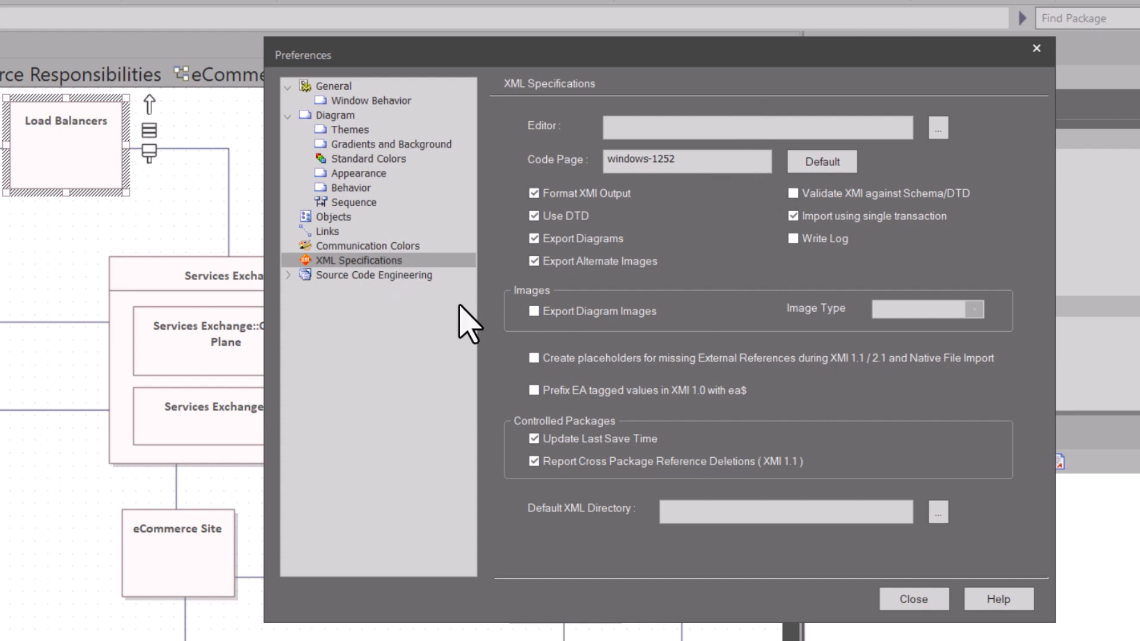
pyautogui.click(336, 271)
# Step: Expand the Source Code Engineering languages and review the Python, PHP, C# and Visual Basic specifications
pyautogui.click(287, 275)
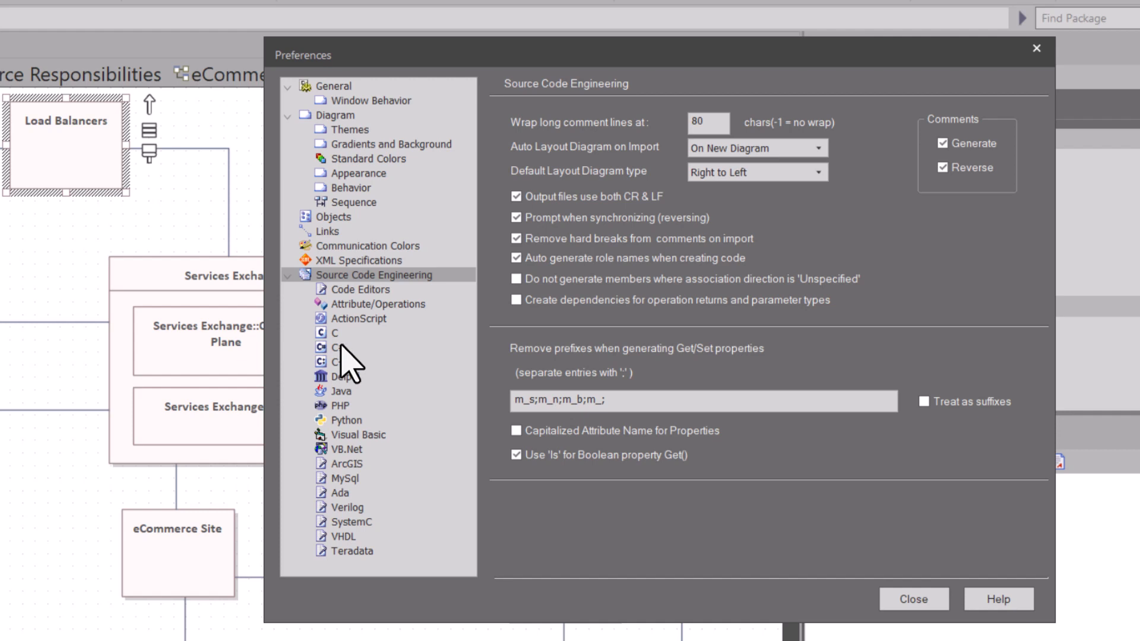
pyautogui.click(351, 420)
pyautogui.click(343, 405)
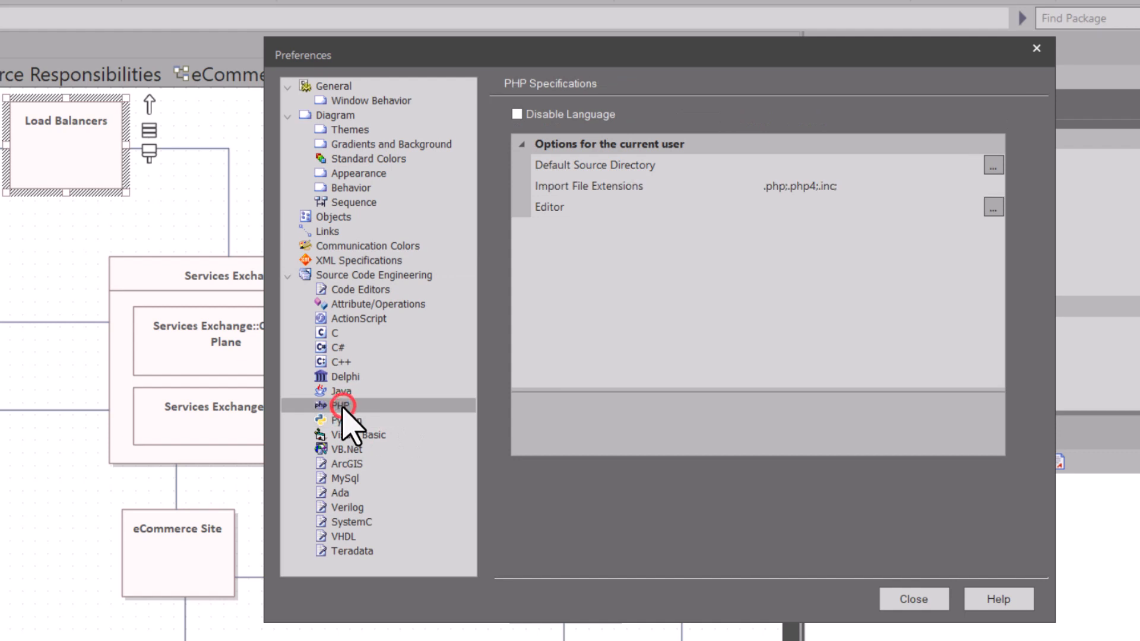
pyautogui.click(343, 349)
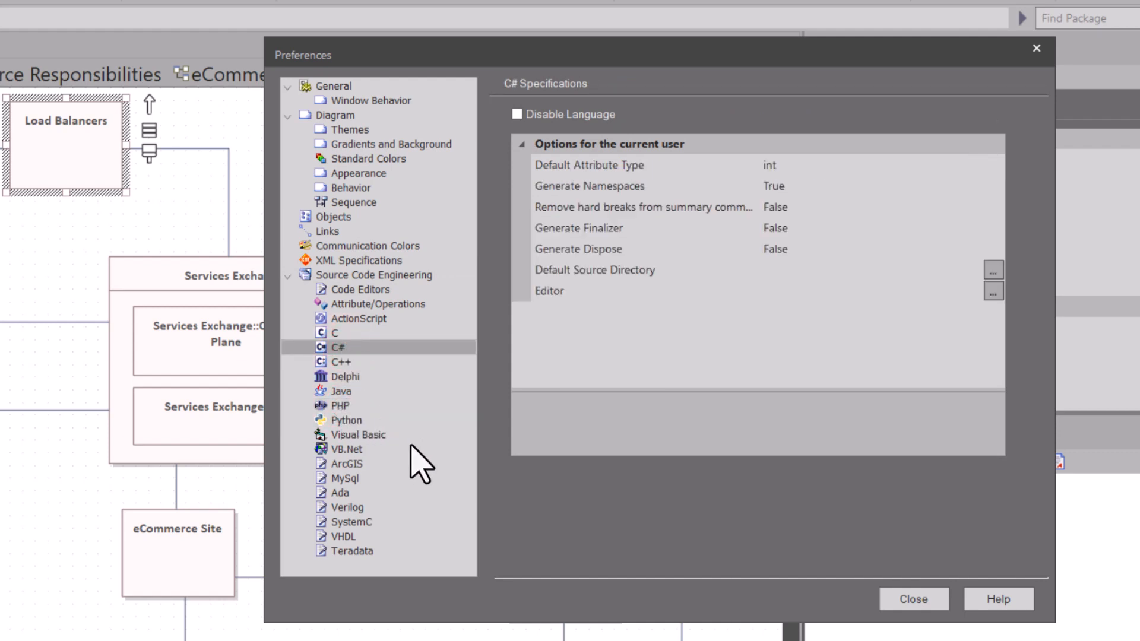
pyautogui.click(375, 436)
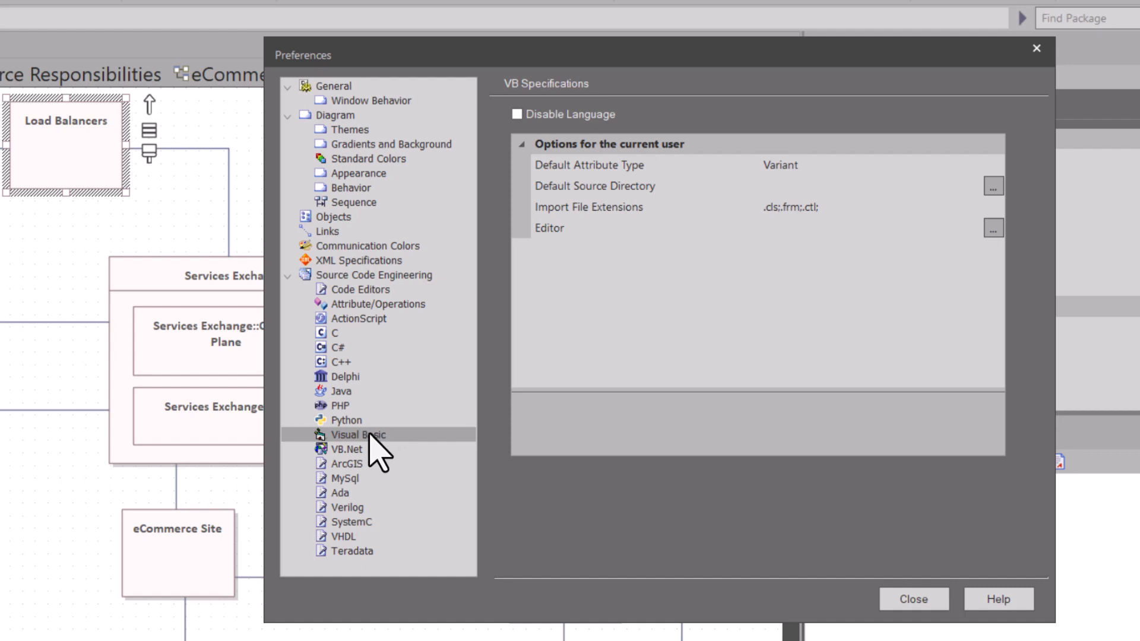
# Step: Review the VB.Net, C# and MySql code engineering specifications and close the Preferences
pyautogui.click(356, 452)
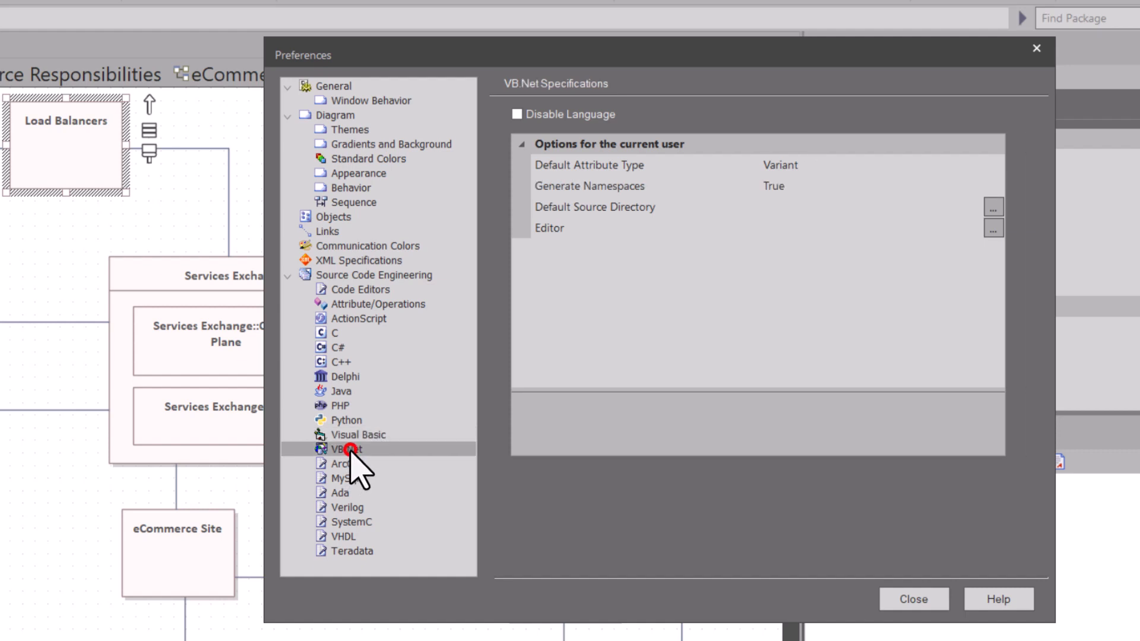
pyautogui.click(341, 349)
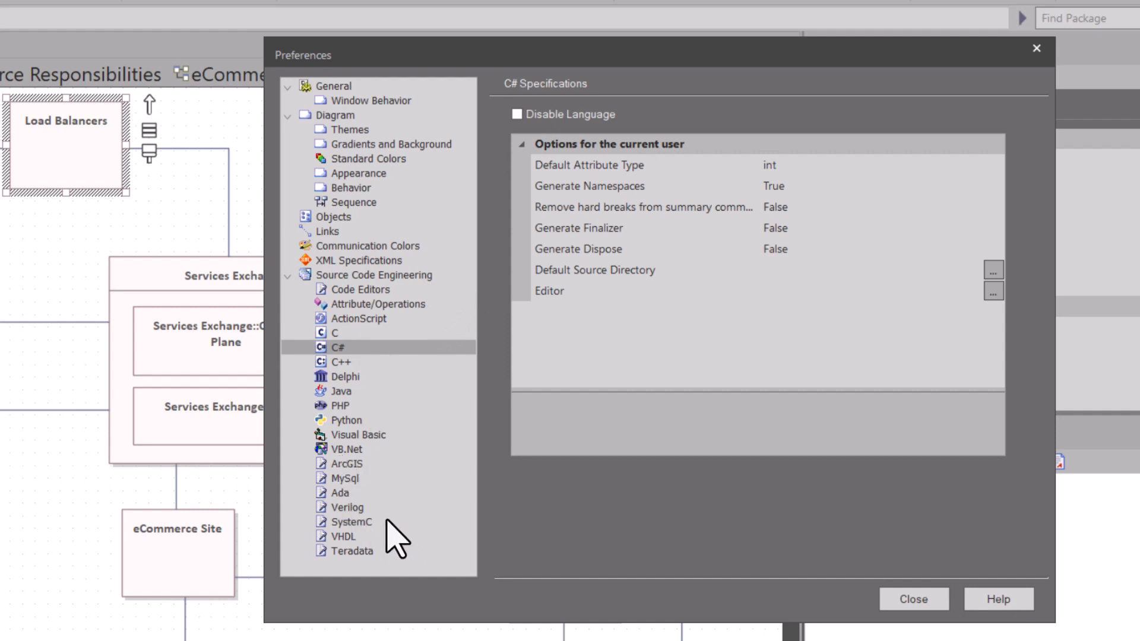
pyautogui.click(346, 476)
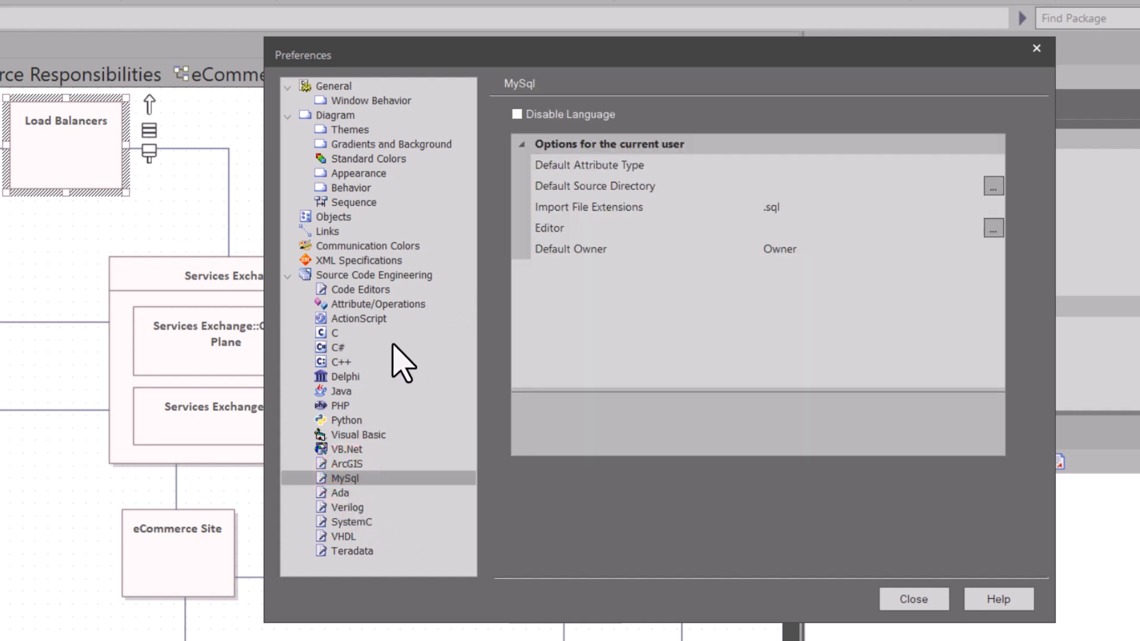
pyautogui.click(342, 348)
pyautogui.click(361, 276)
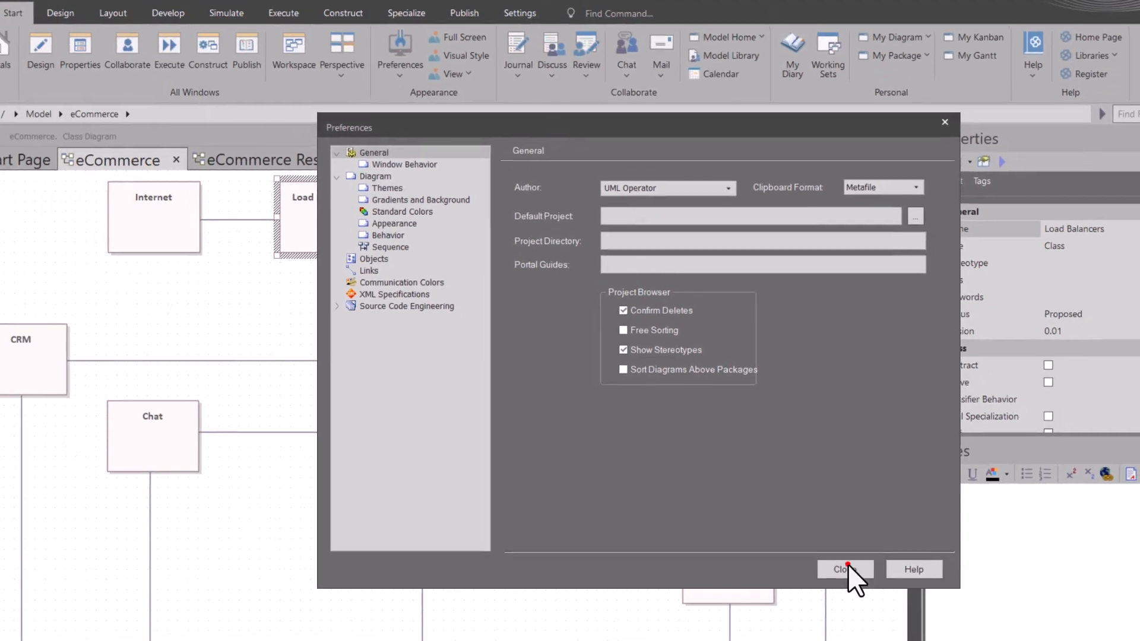
pyautogui.click(853, 579)
# Step: Set the Diagram theme to Dark in the Application Look settings and apply it
pyautogui.click(471, 59)
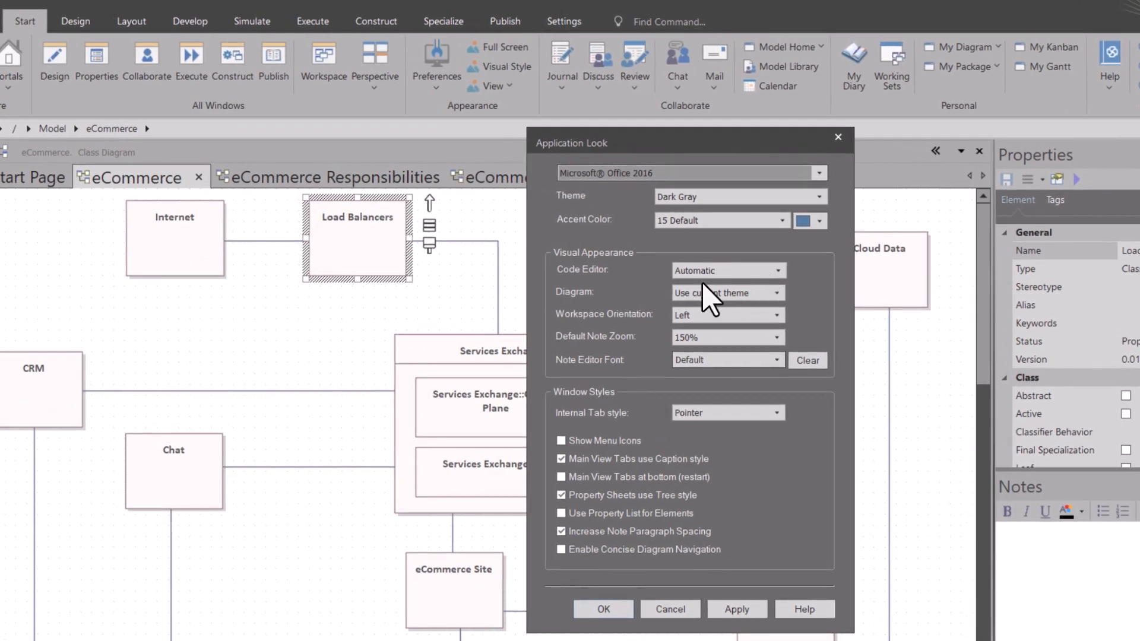
pyautogui.click(776, 293)
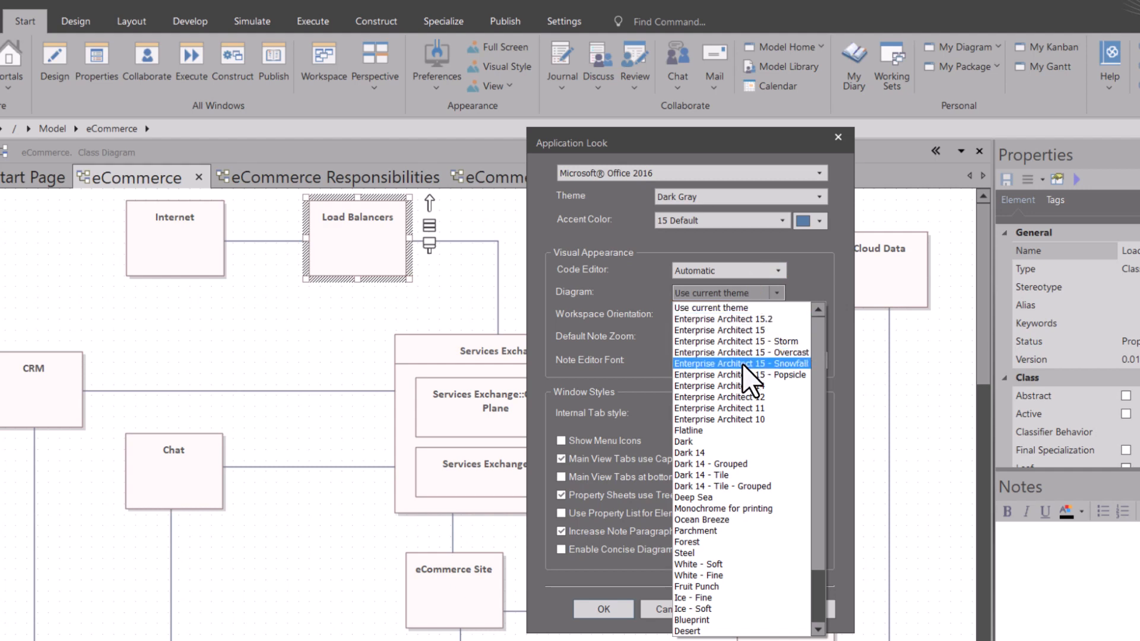
pyautogui.click(705, 443)
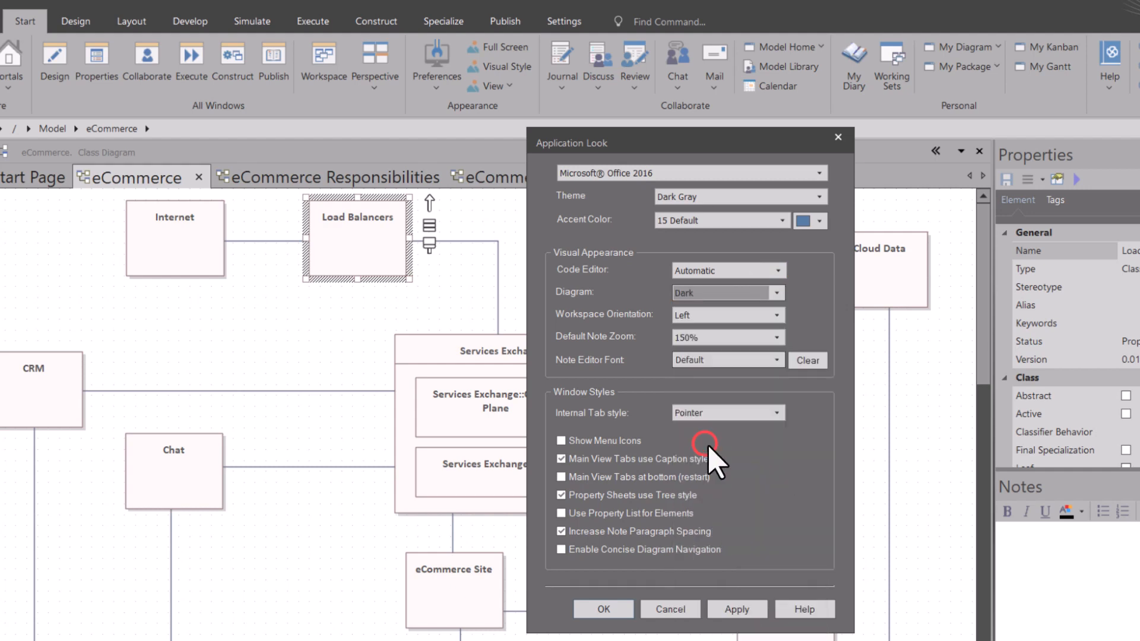
pyautogui.click(737, 606)
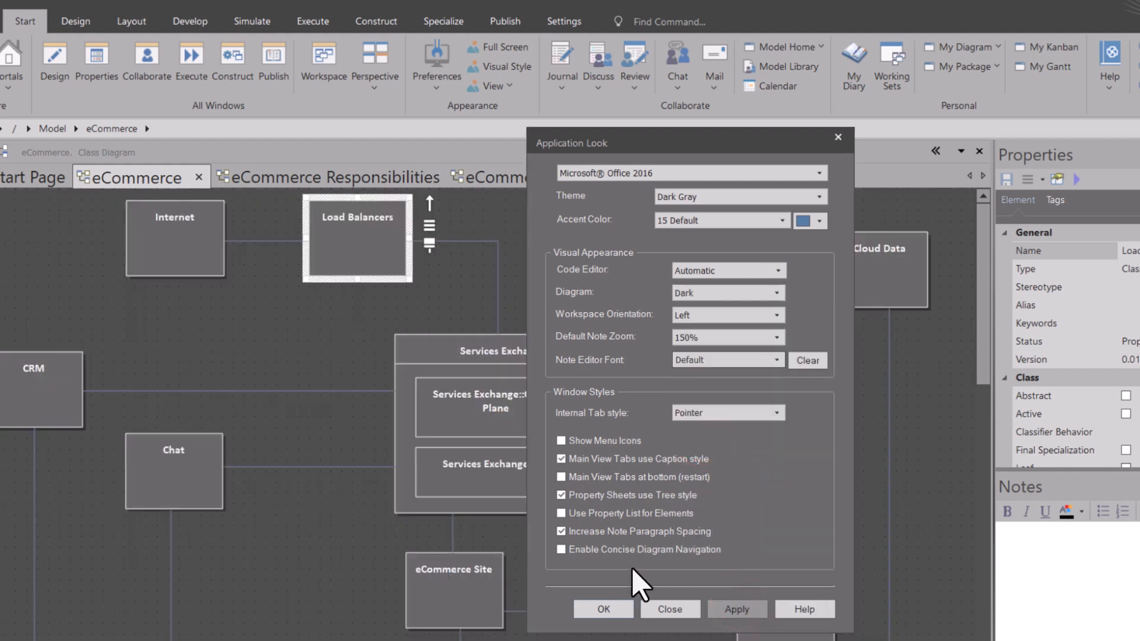
pyautogui.click(616, 606)
# Step: Set the diagram theme to My Theme in the Diagram Themes preferences and close the Preferences
pyautogui.click(437, 54)
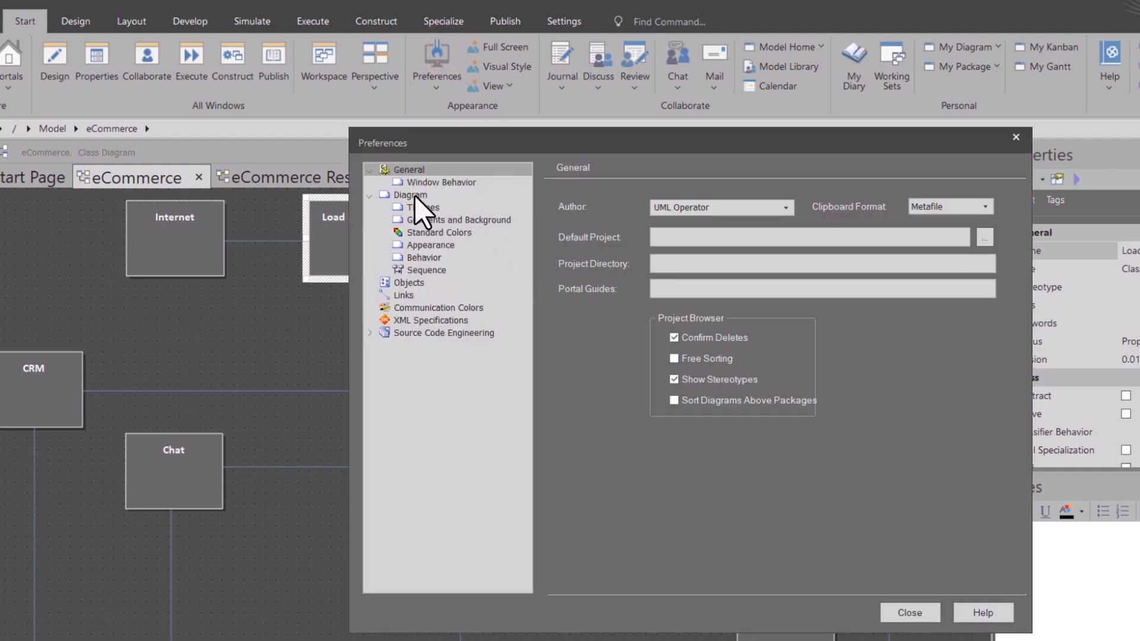
pyautogui.click(415, 196)
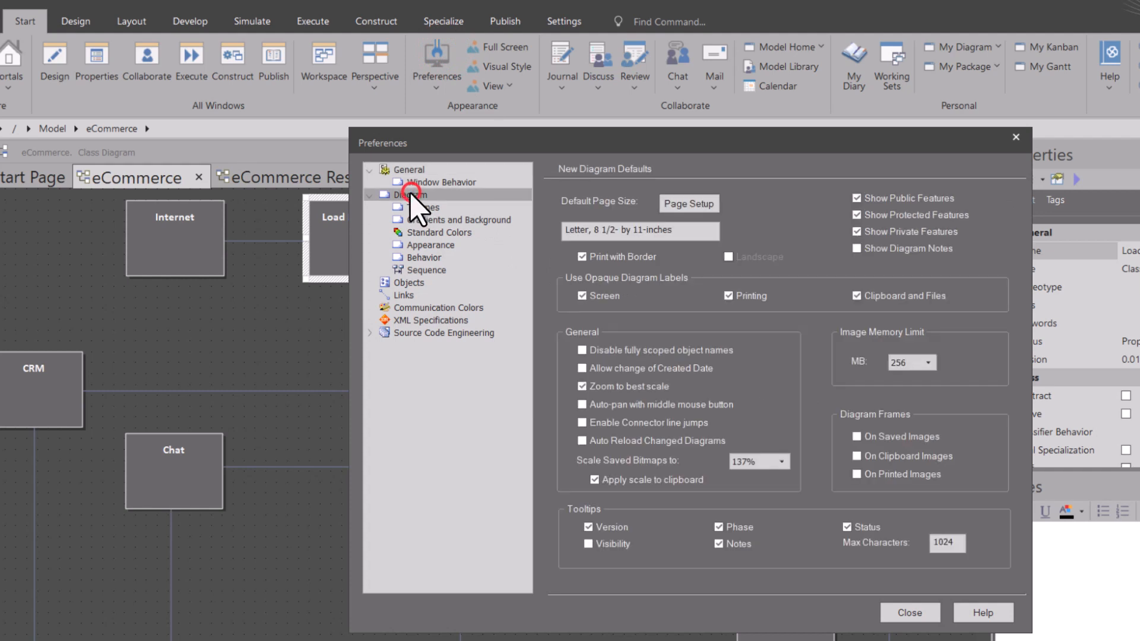
pyautogui.click(420, 208)
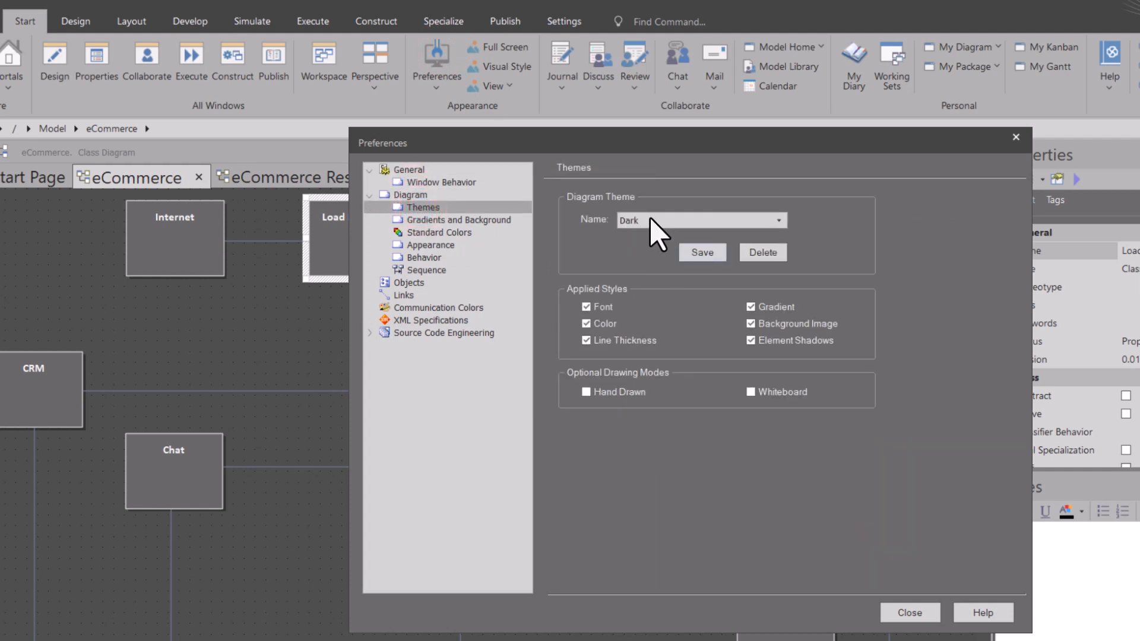
pyautogui.click(778, 220)
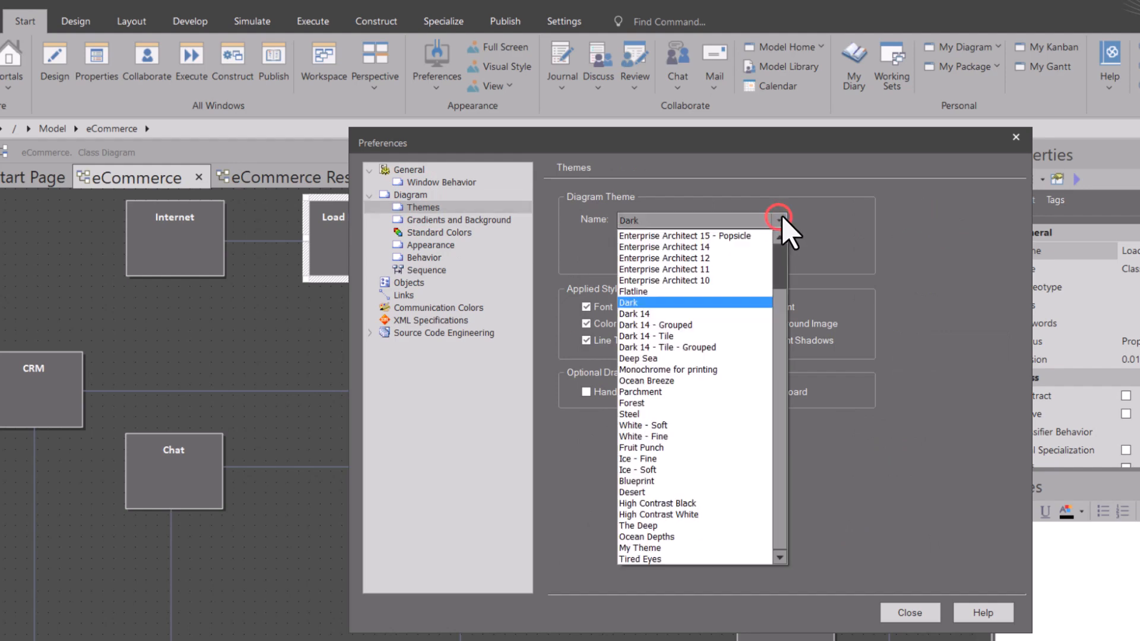
pyautogui.click(781, 220)
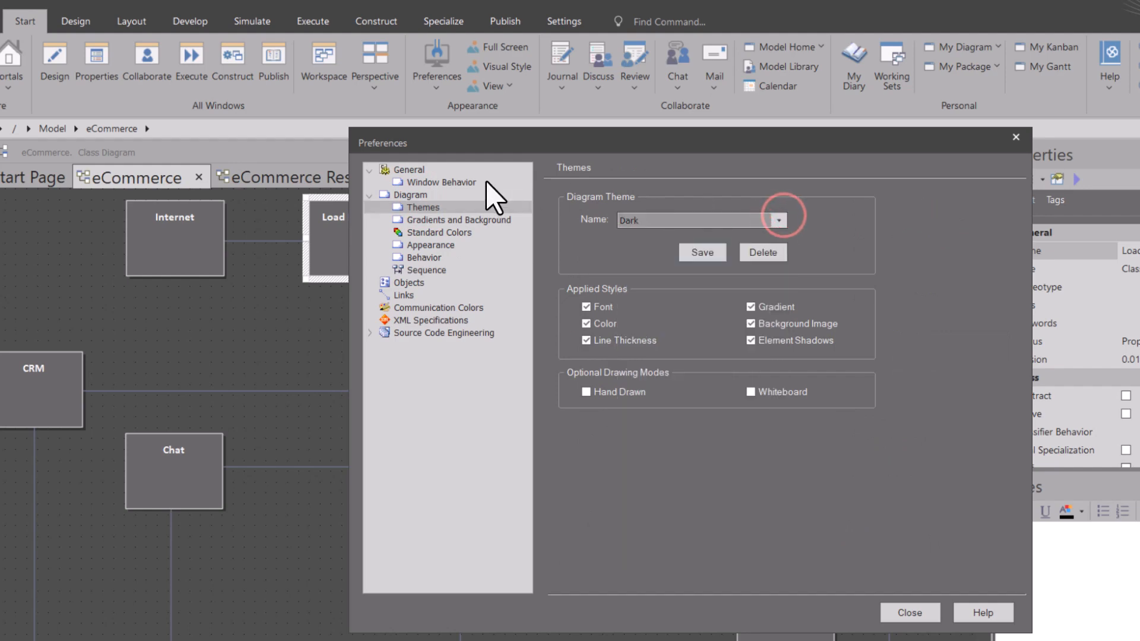
pyautogui.click(781, 220)
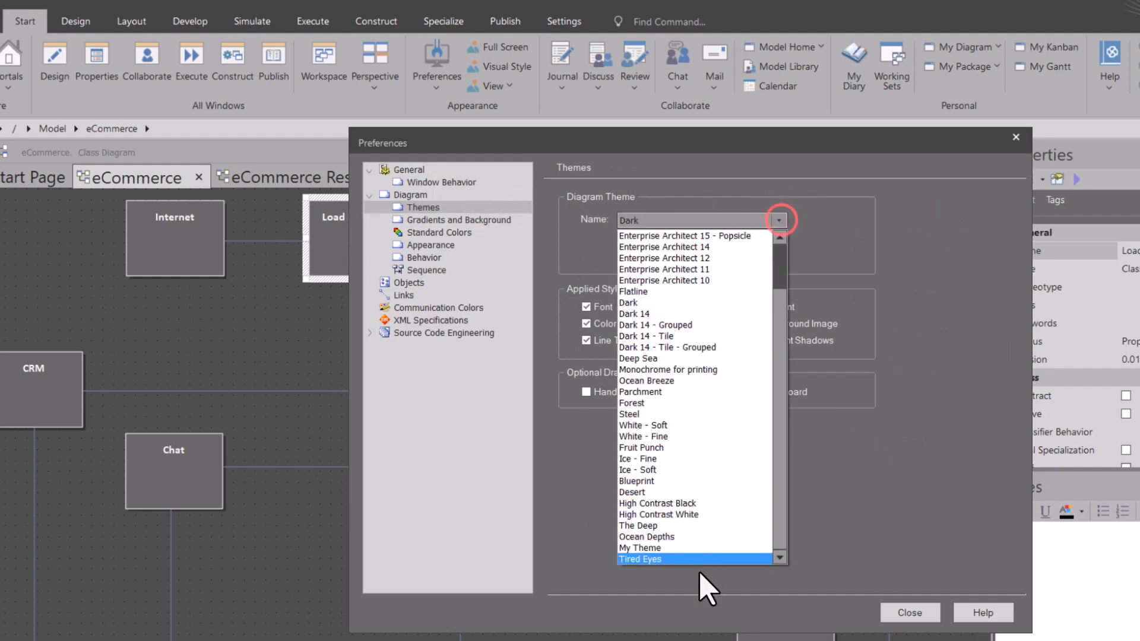
pyautogui.click(680, 549)
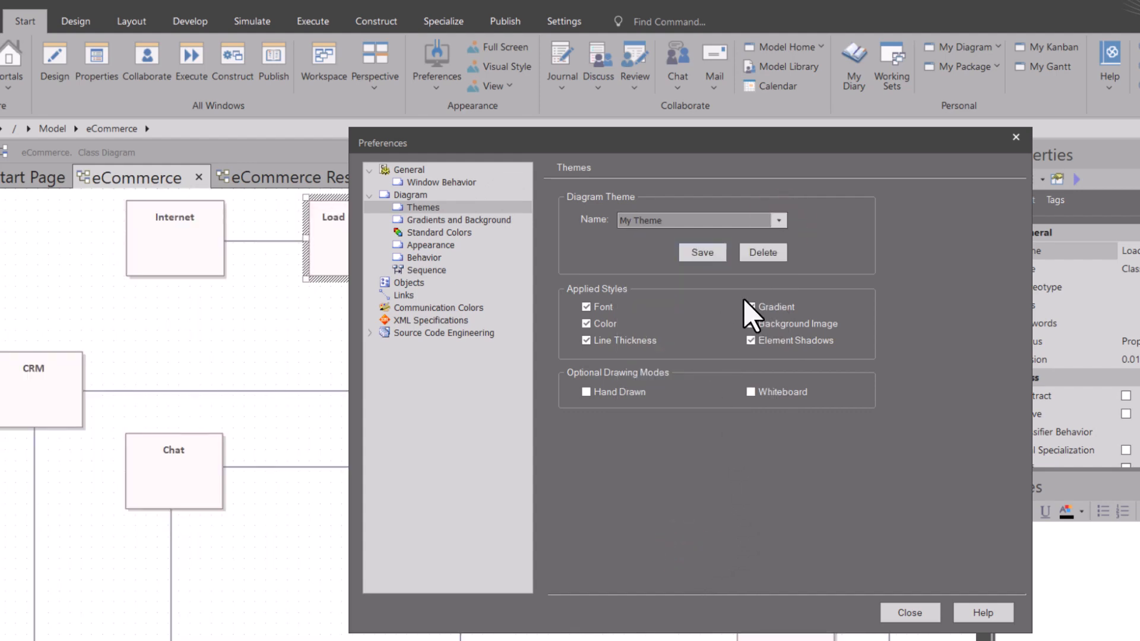
pyautogui.click(905, 613)
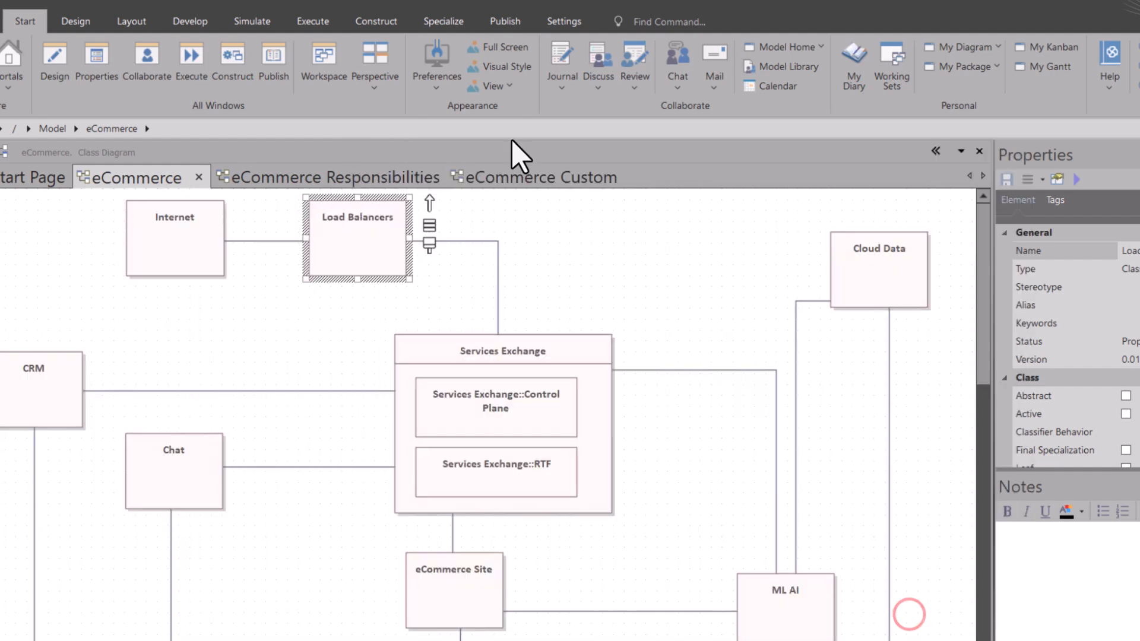
# Step: Choose My Theme as the Diagram theme in the Application Look settings and apply it
pyautogui.click(498, 65)
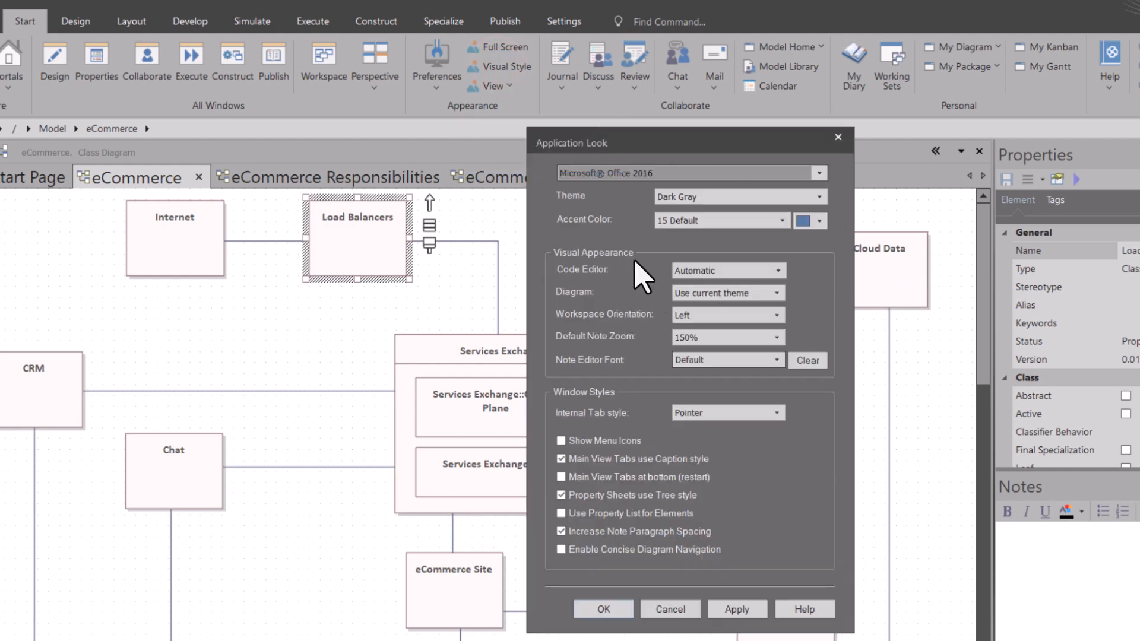
pyautogui.click(579, 293)
pyautogui.click(777, 292)
pyautogui.scroll(-2, 775, 552)
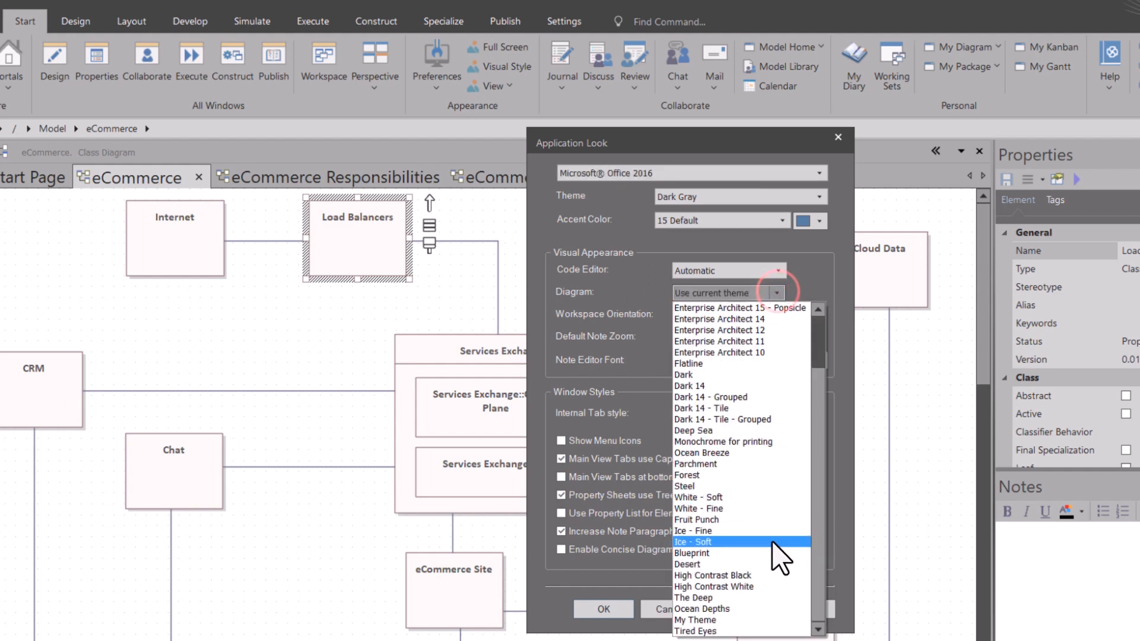
pyautogui.click(725, 621)
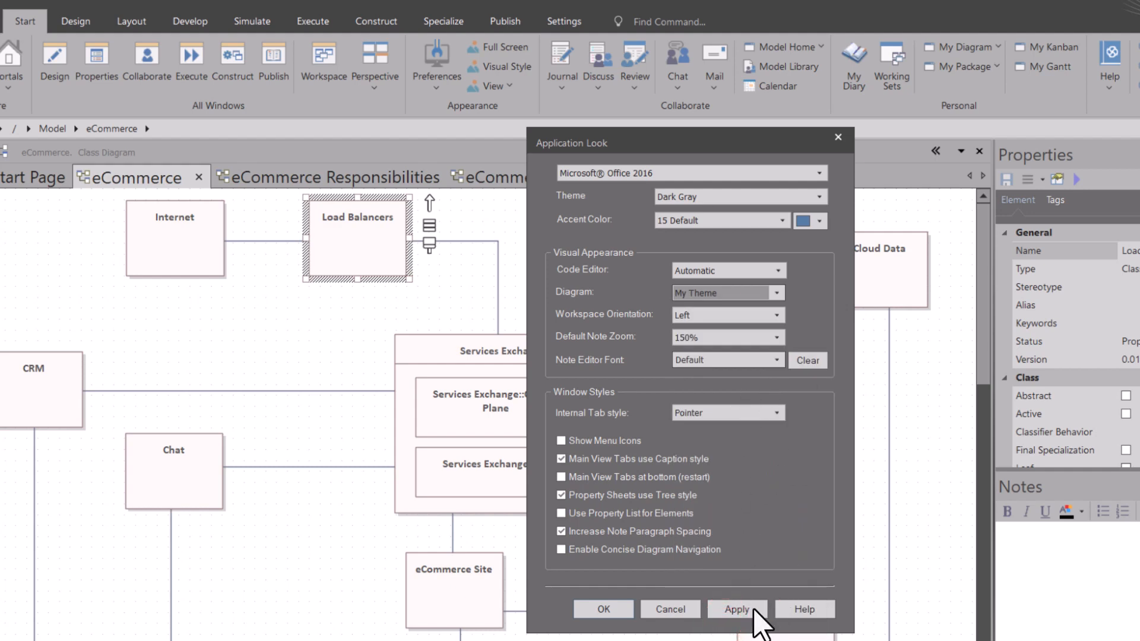
pyautogui.click(758, 610)
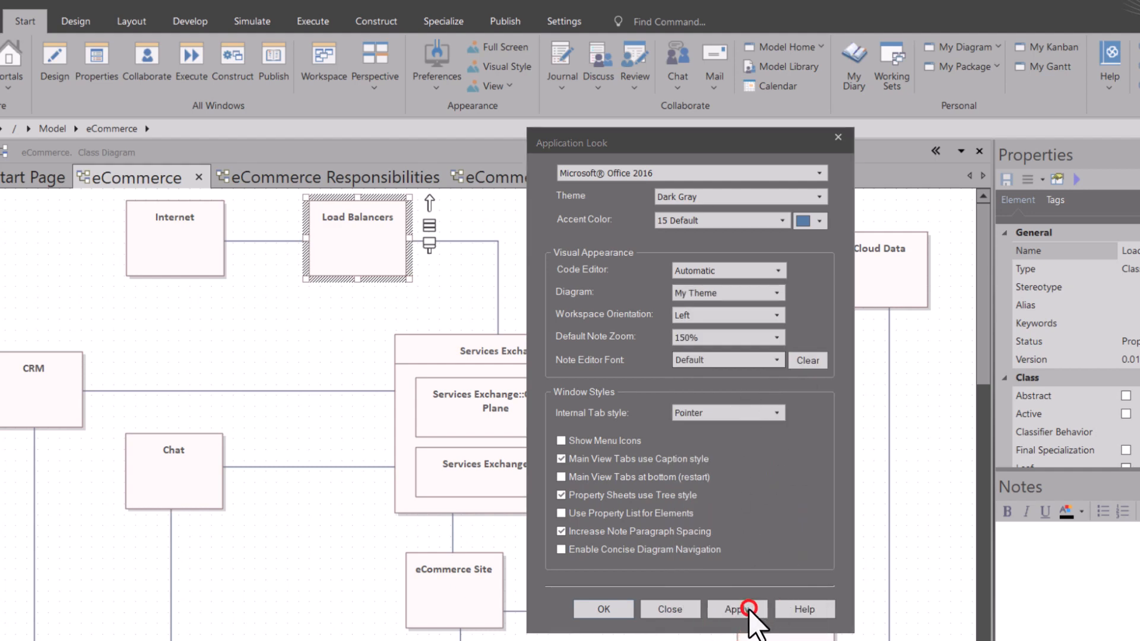
# Step: Try the Desert theme on the diagram and restore My Theme
pyautogui.click(776, 292)
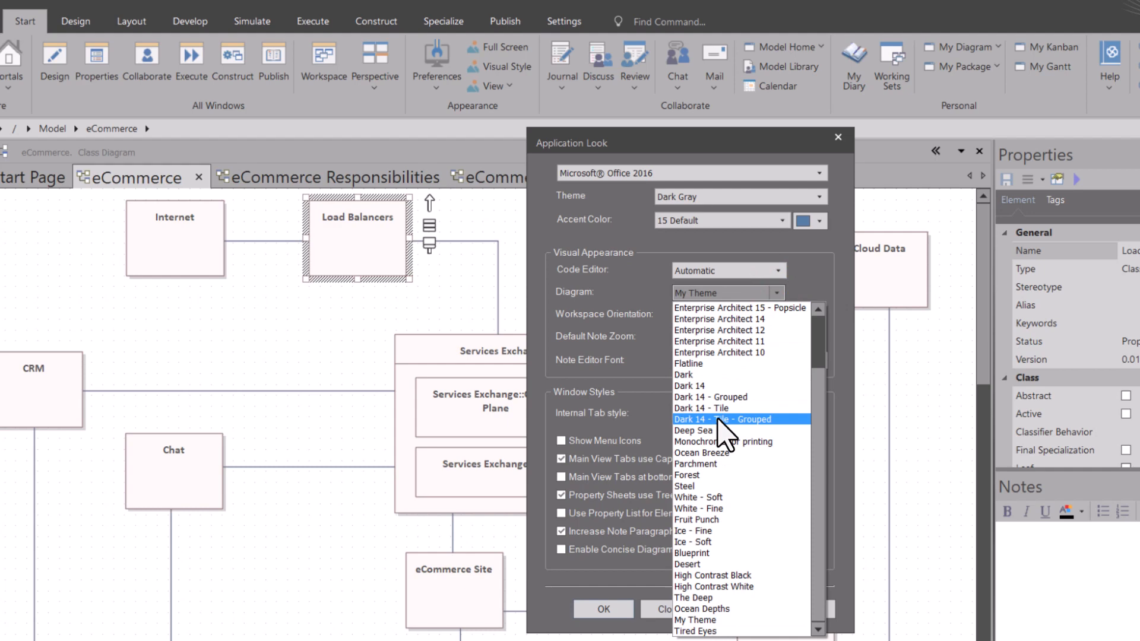
pyautogui.click(692, 565)
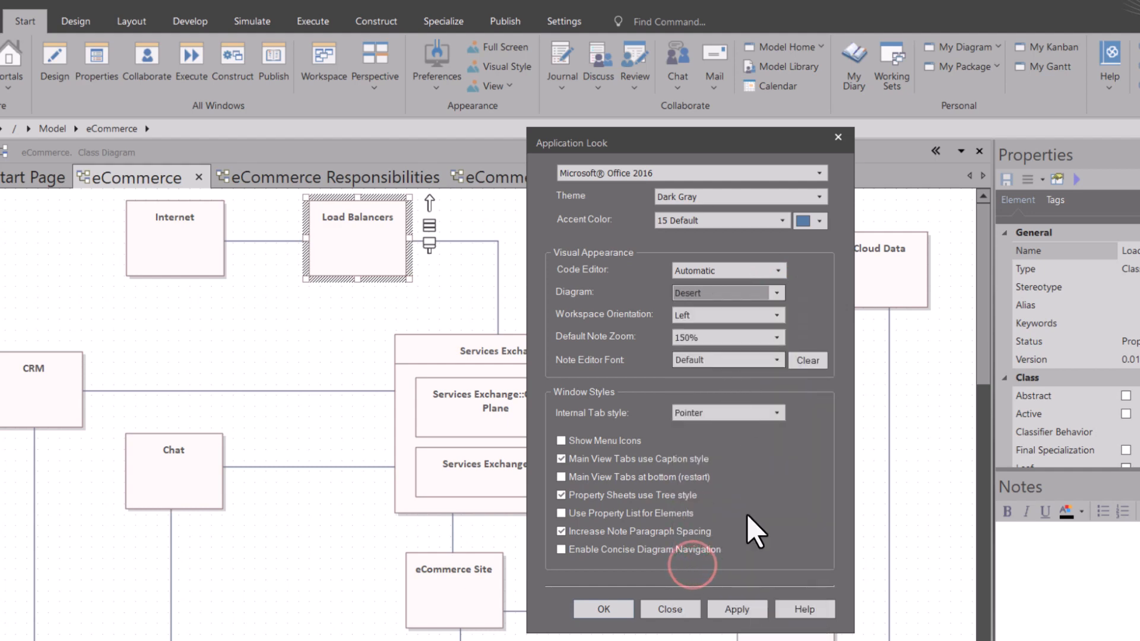
pyautogui.click(739, 612)
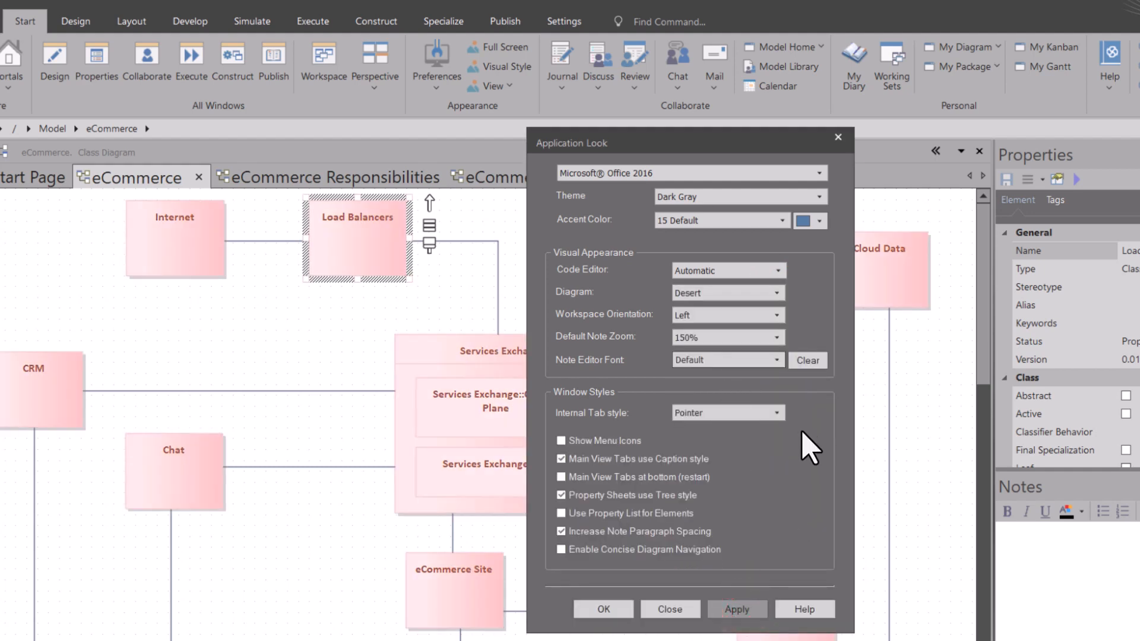
pyautogui.click(776, 291)
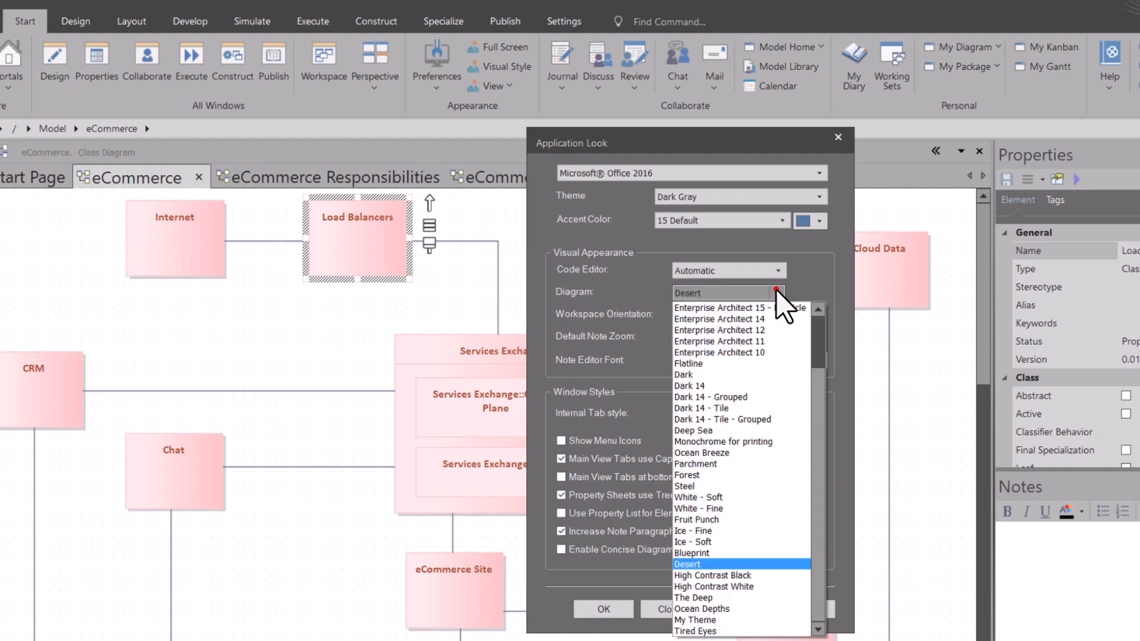
pyautogui.click(695, 617)
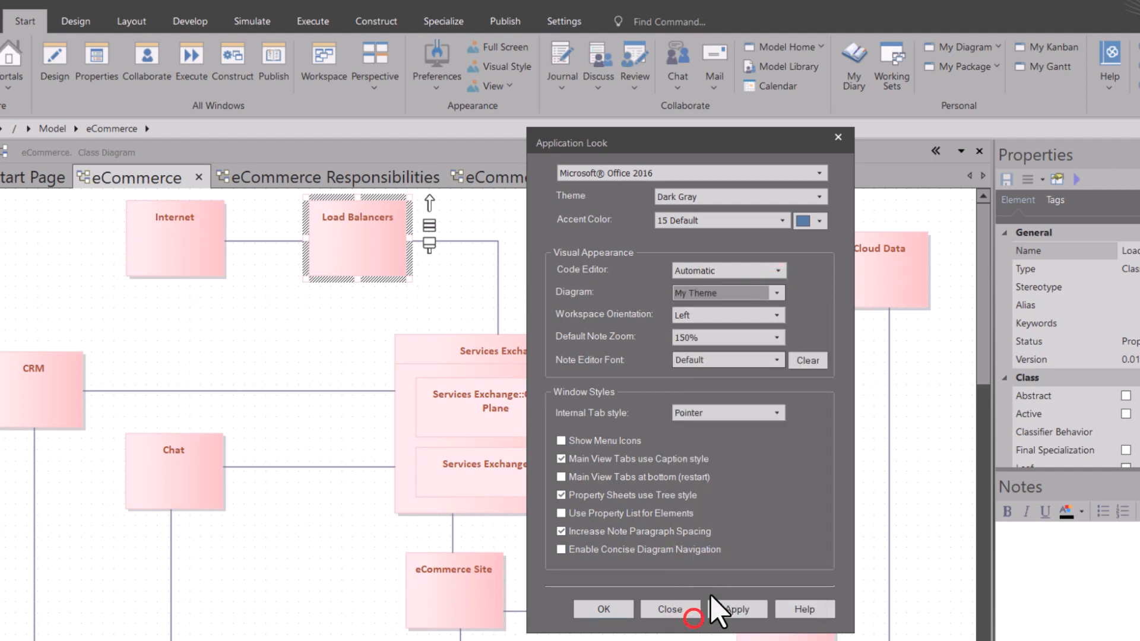
pyautogui.click(736, 609)
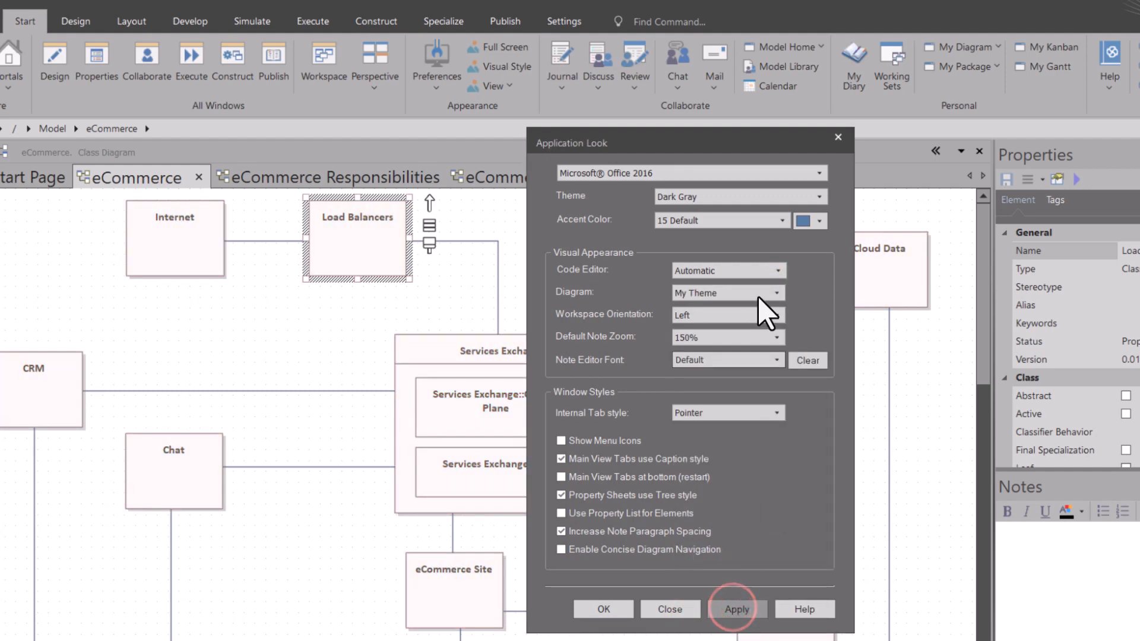
# Step: Try the Tired Eyes theme on the diagram and reselect My Theme
pyautogui.click(776, 293)
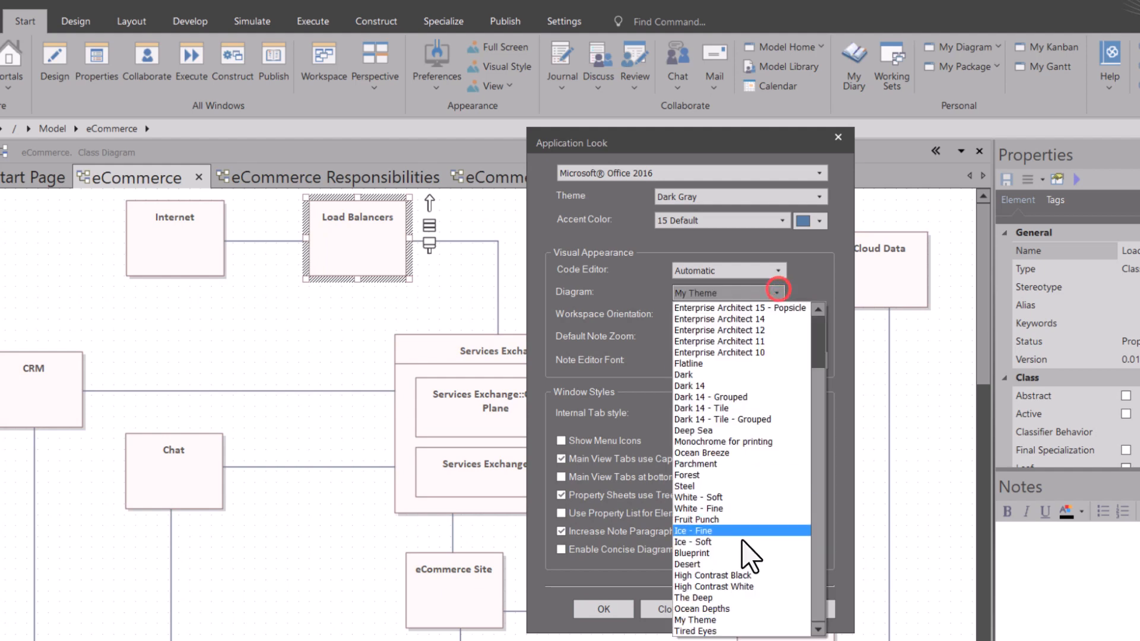
pyautogui.click(709, 631)
pyautogui.click(736, 609)
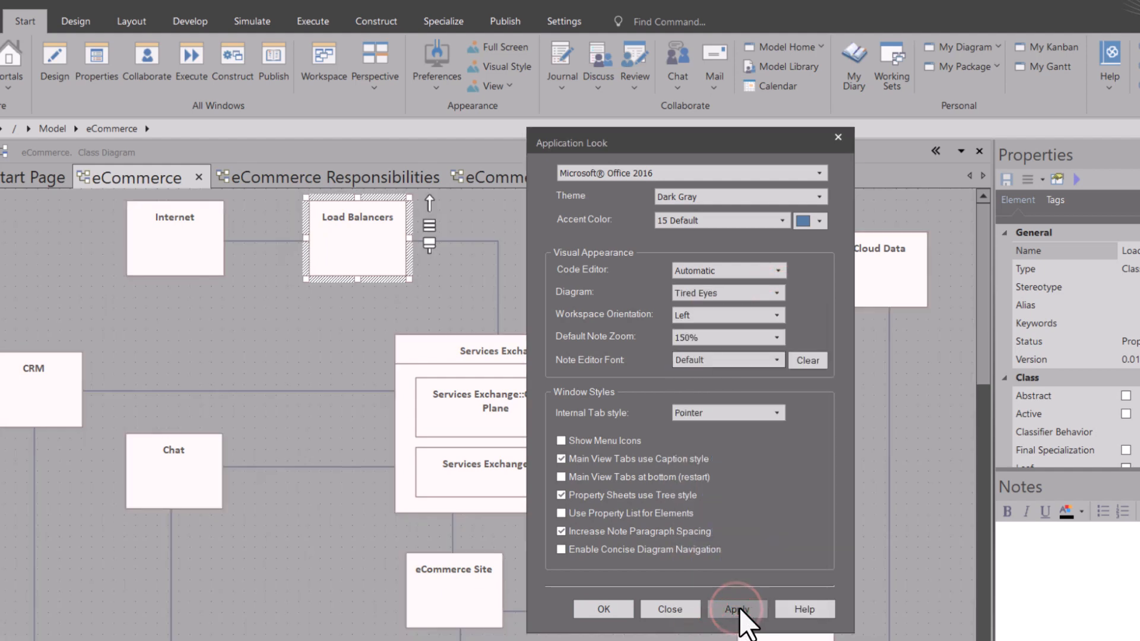
pyautogui.click(776, 293)
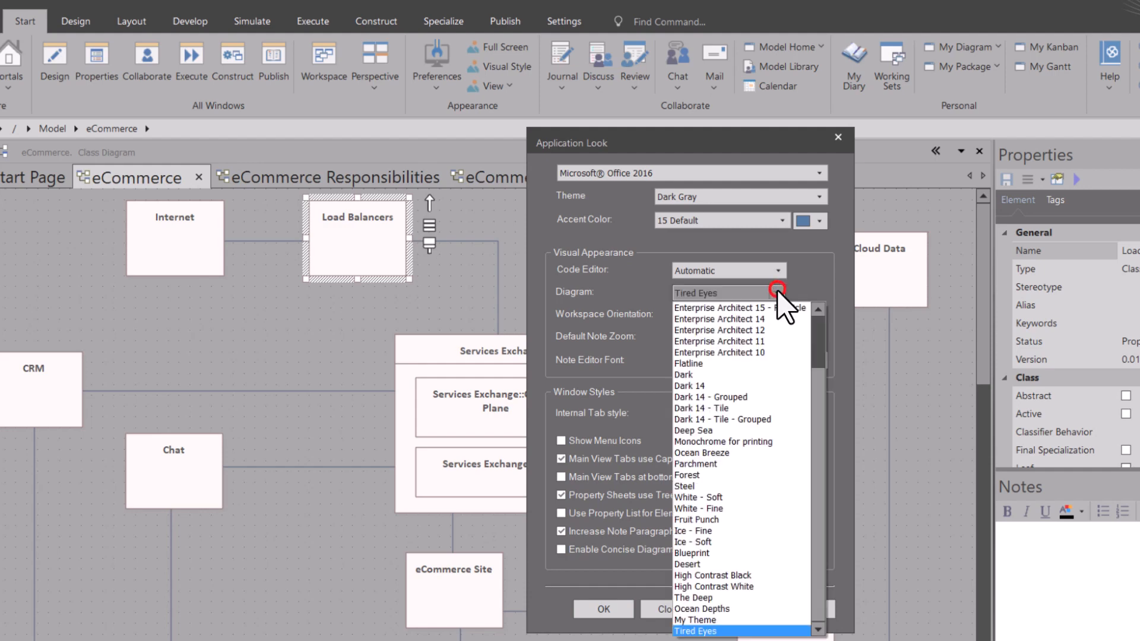
pyautogui.click(714, 619)
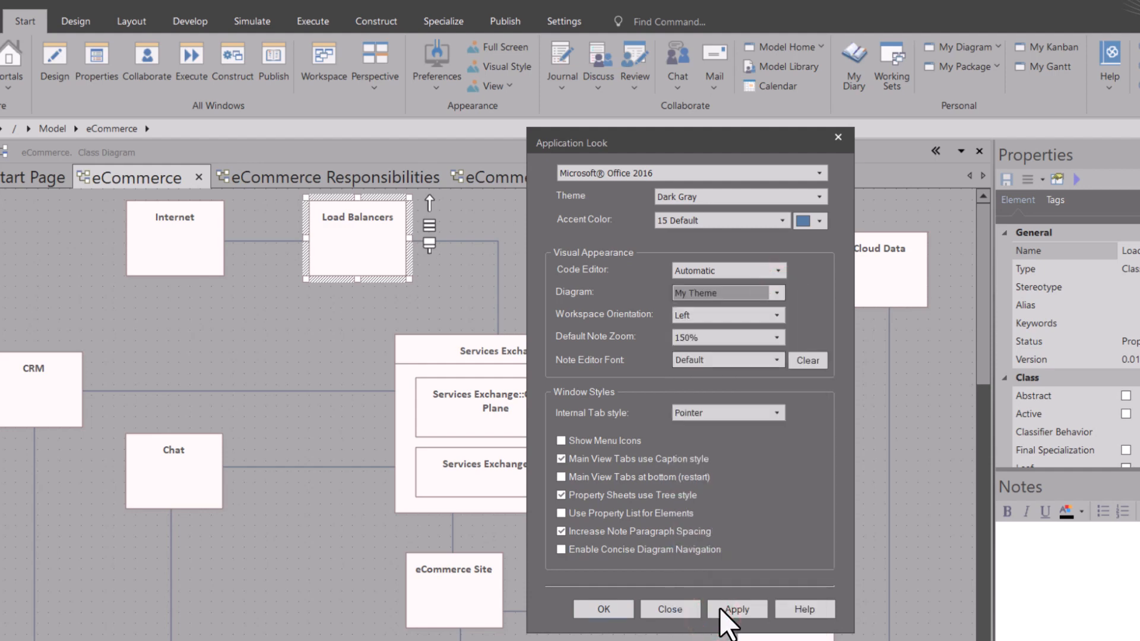